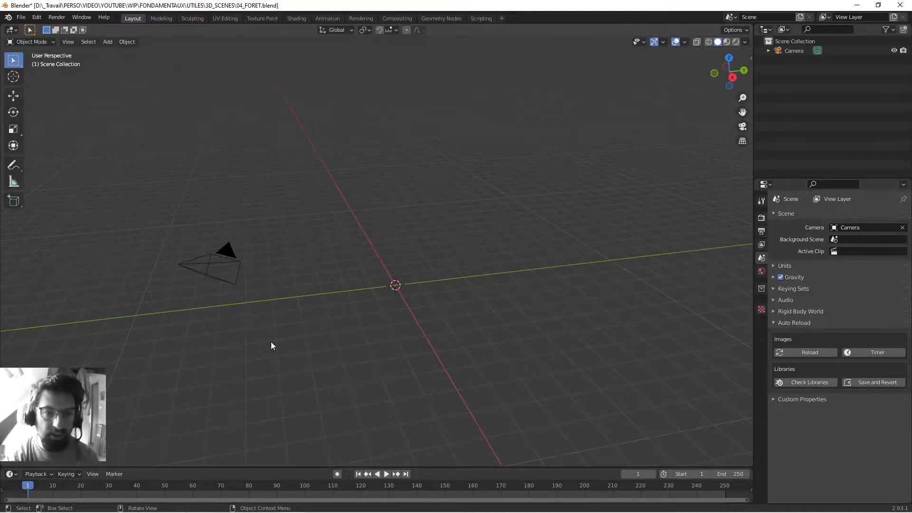
middle_click_drag(292, 291, 273, 314)
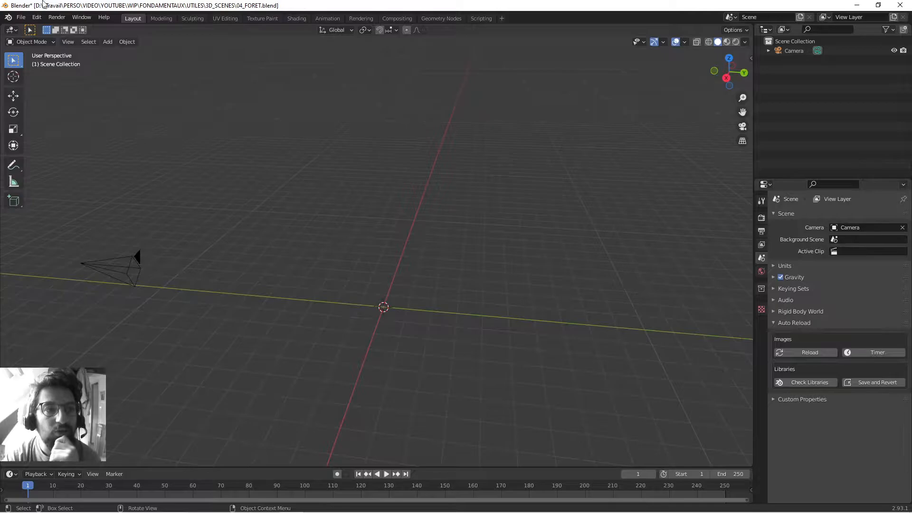
left_click(98, 265)
left_click(310, 232)
left_click(795, 49)
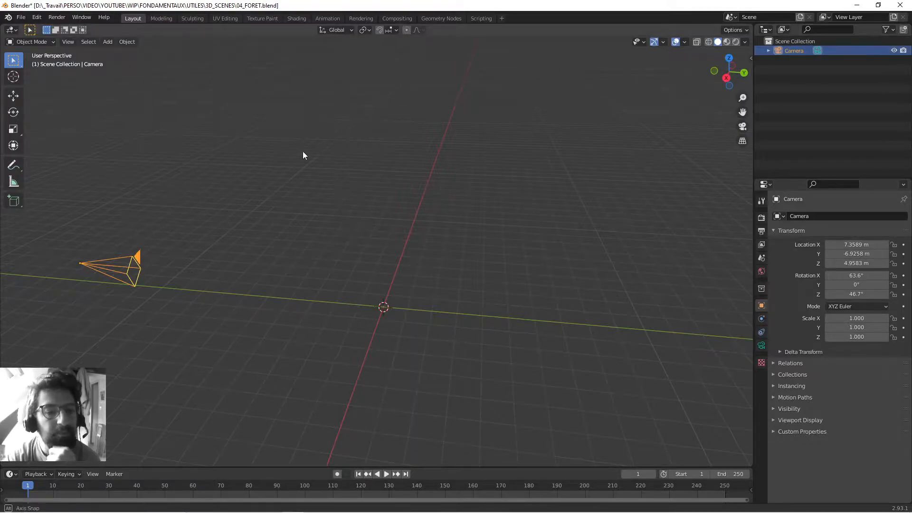
middle_click_drag(303, 151, 292, 150)
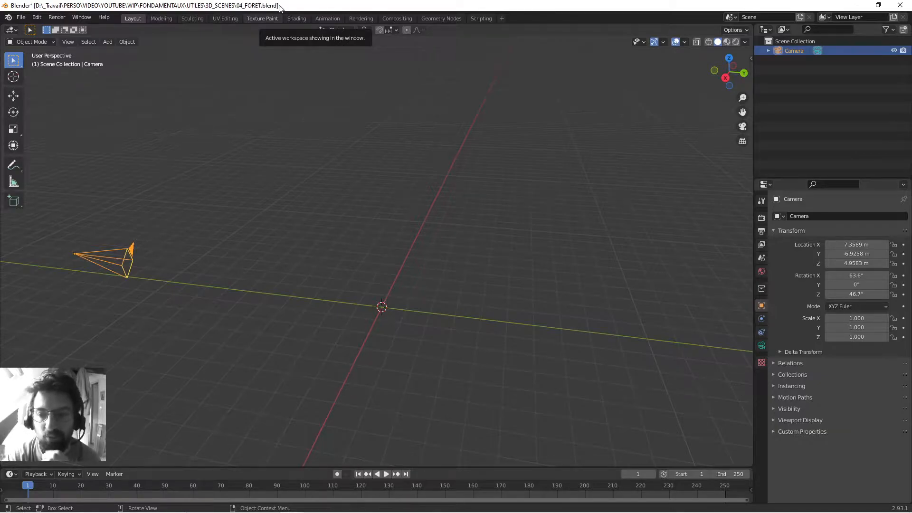
mouse_move(335, 228)
middle_mouse_down()
mouse_move(322, 198)
mouse_move(327, 231)
mouse_move(333, 216)
middle_mouse_up()
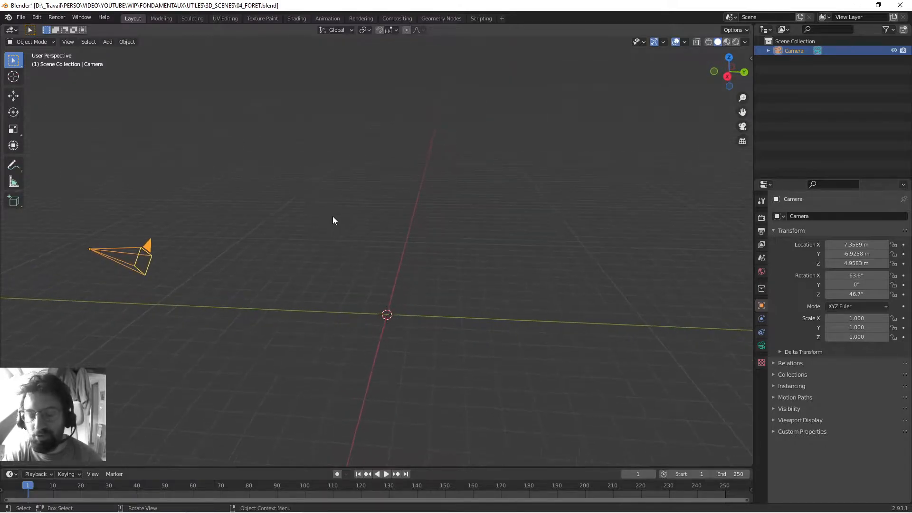
left_click(332, 216)
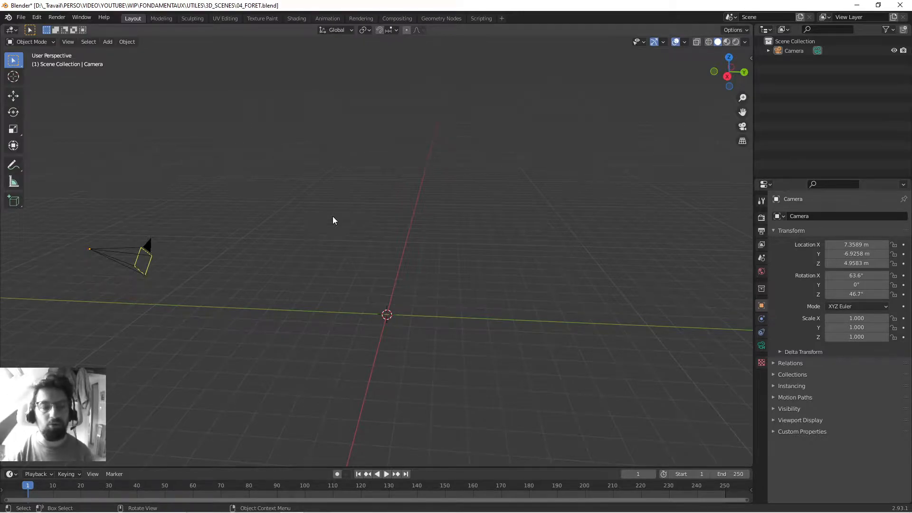
middle_click_drag(326, 211, 324, 243)
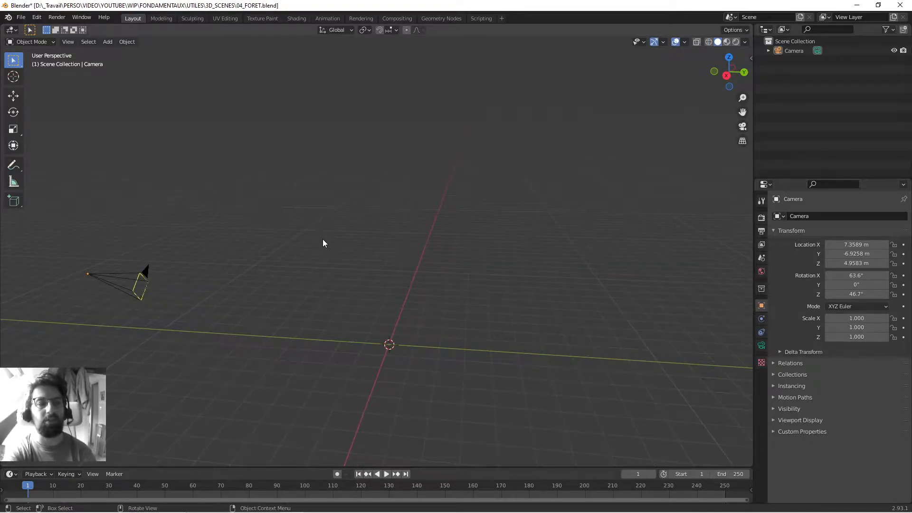
Step: Start adding a reference image and copy the path of the ILLUS folder from File Explorer
left_click(109, 41)
mouse_move(123, 157)
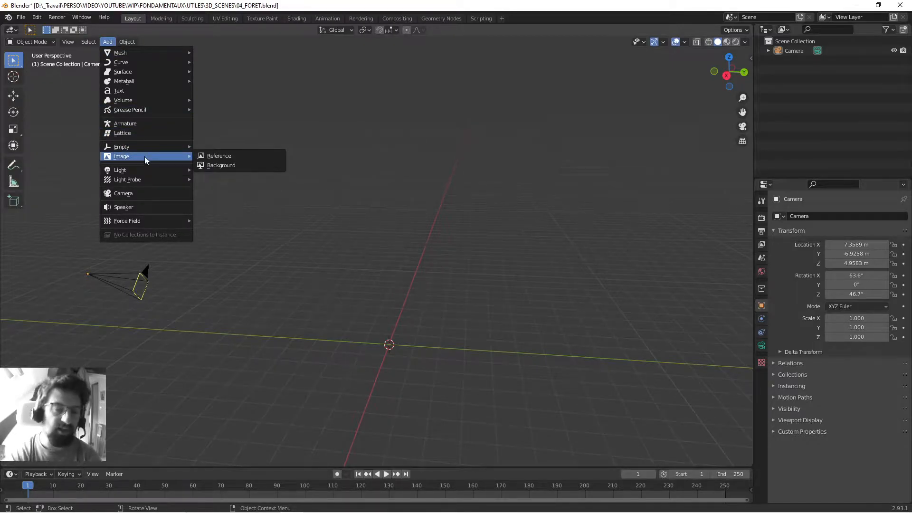
left_click(232, 155)
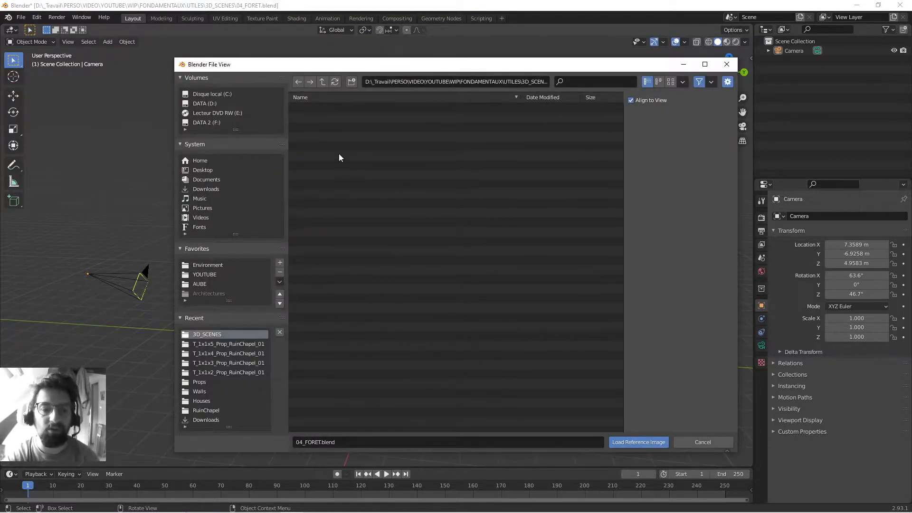
mouse_move(359, 510)
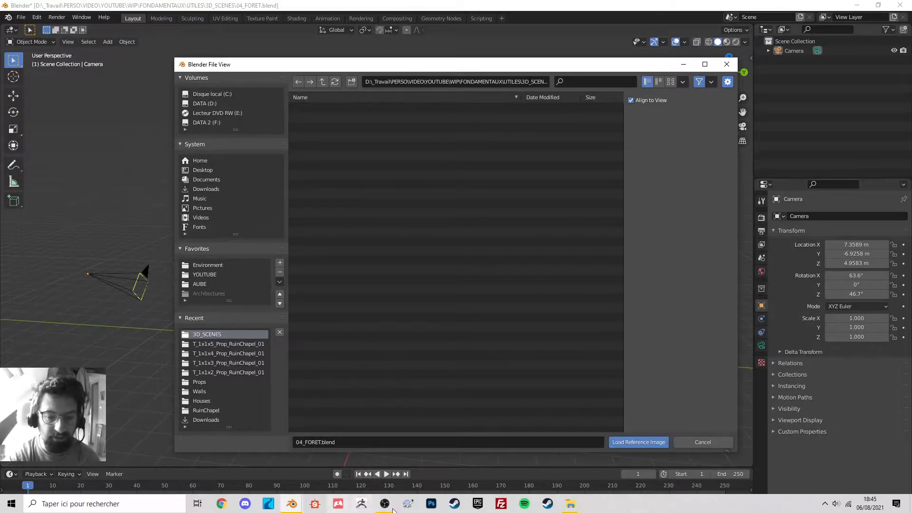
mouse_move(571, 504)
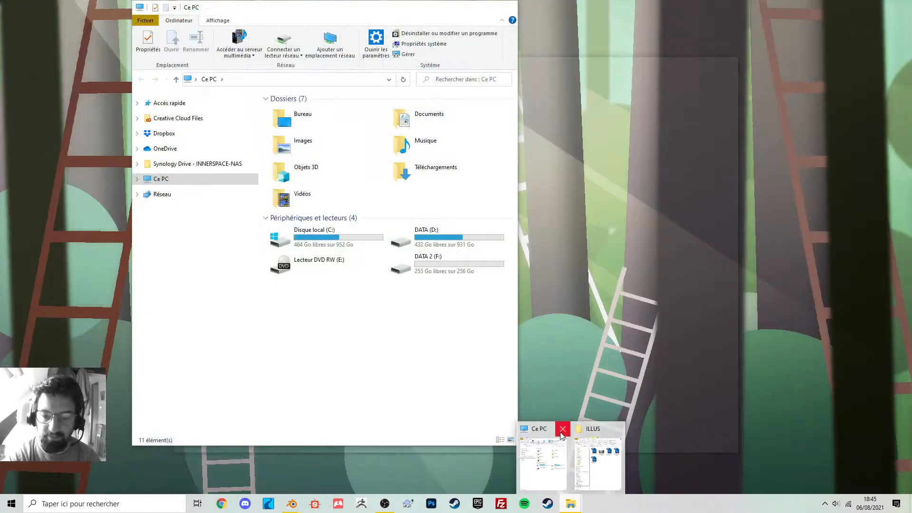
left_click(562, 429)
left_click(581, 459)
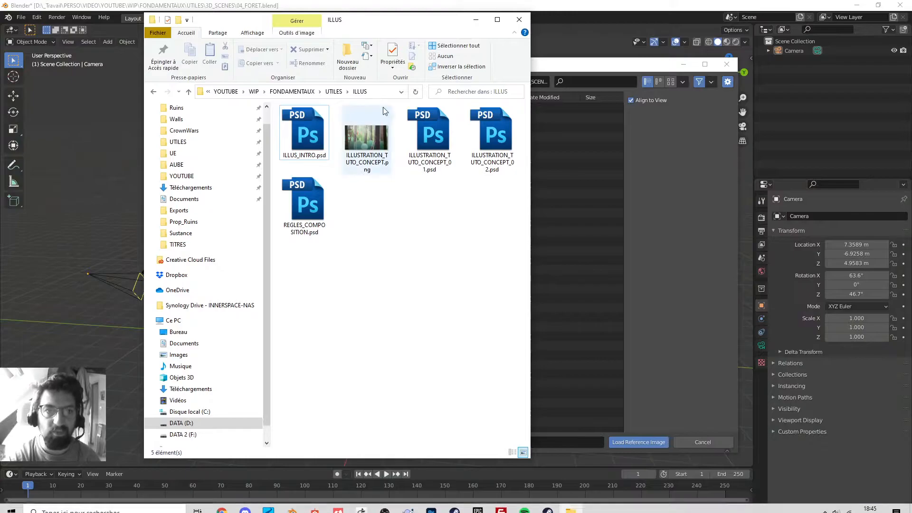
left_click(383, 92)
key("ctrl+c")
left_click(406, 249)
left_click(519, 19)
Step: Load ILLUSTRATION_TUTO_CONCEPT.png from the UTILES\ILLUS folder as a reference image aligned to the view
left_click(461, 82)
key("ctrl+v")
key("Return")
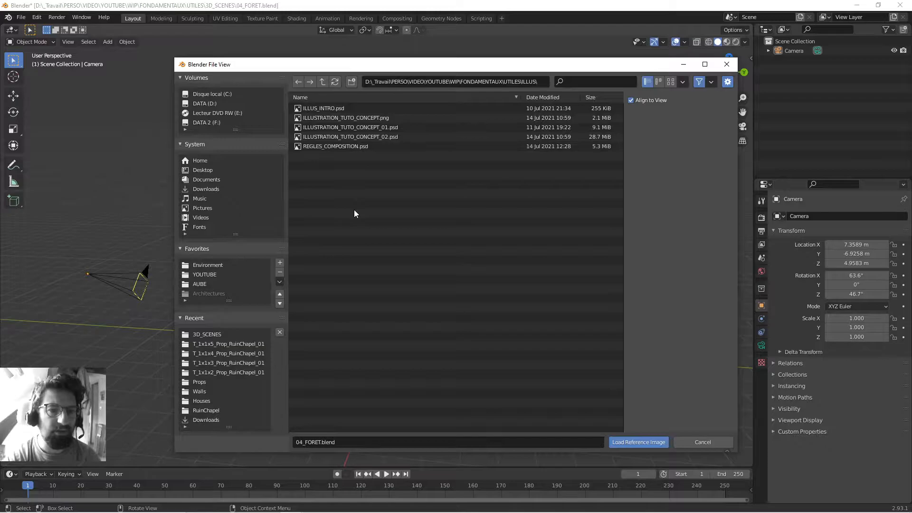
left_click(364, 118)
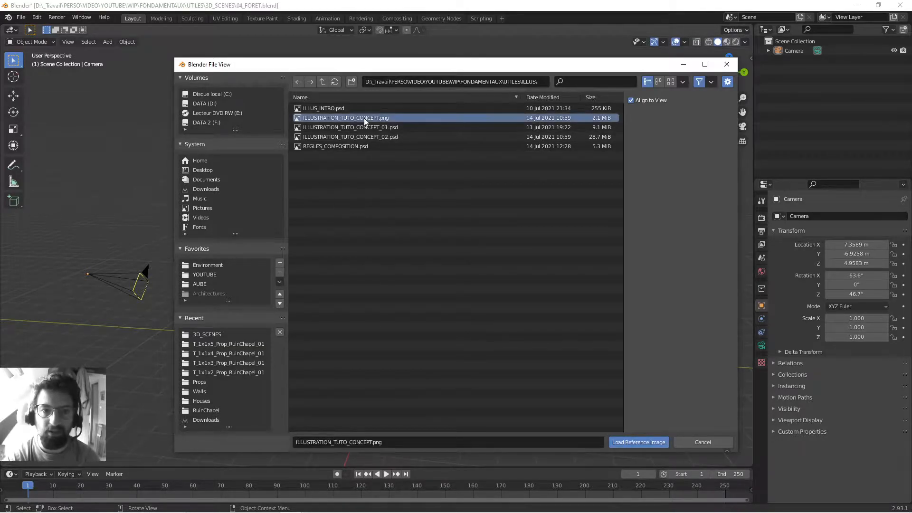
left_click(633, 442)
middle_click_drag(403, 235, 351, 211)
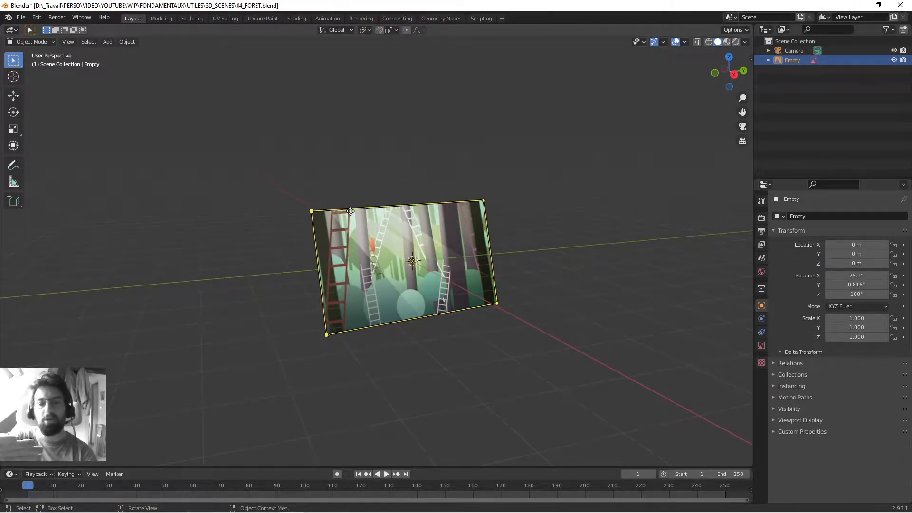
middle_click_drag(350, 211, 419, 182)
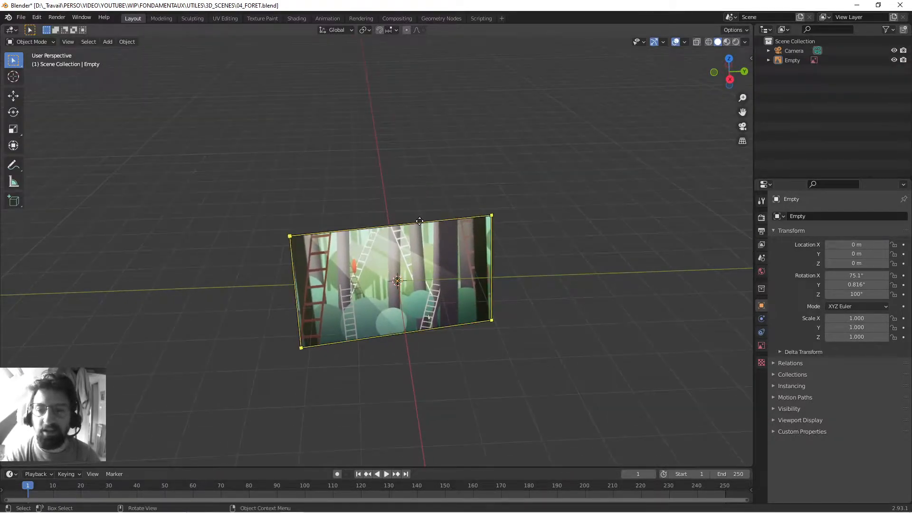
Step: Show the reference image's data settings and delete the reference image from the scene
left_click(760, 346)
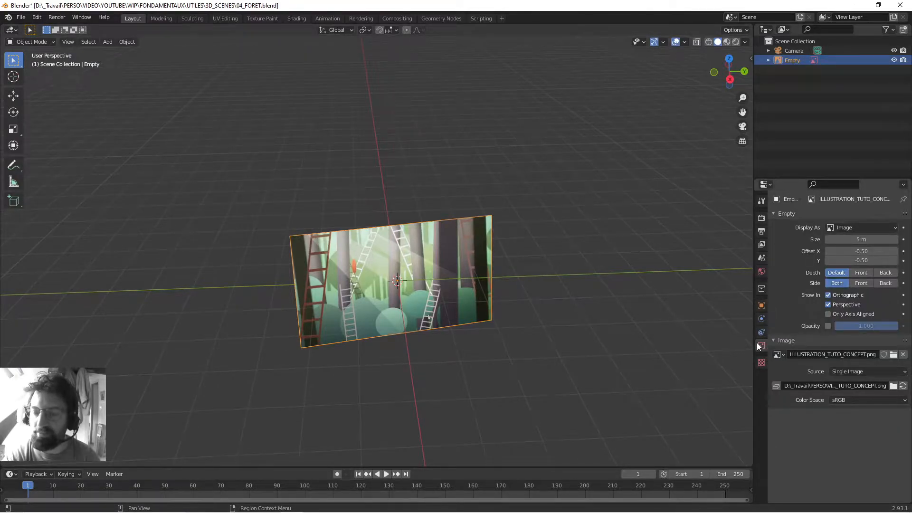
middle_click_drag(473, 243, 456, 266)
key("x")
left_click(456, 281)
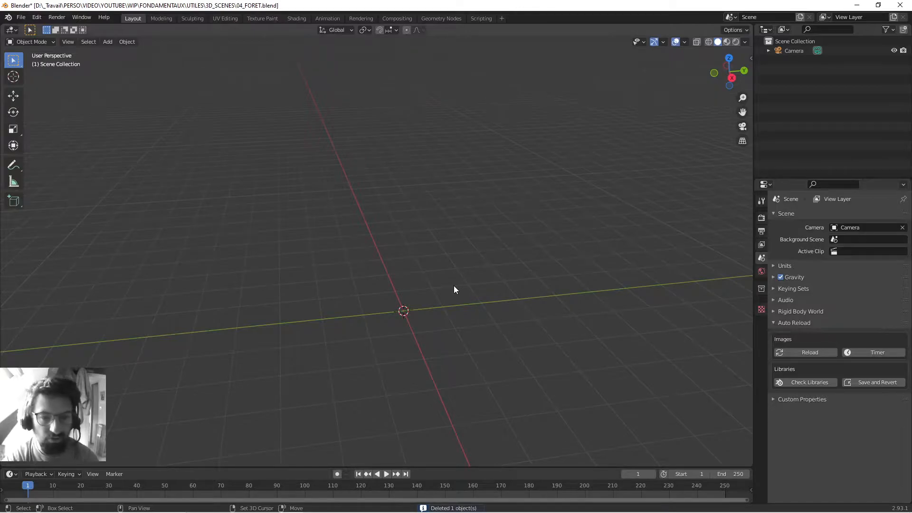
key("shift+a")
mouse_move(355, 250)
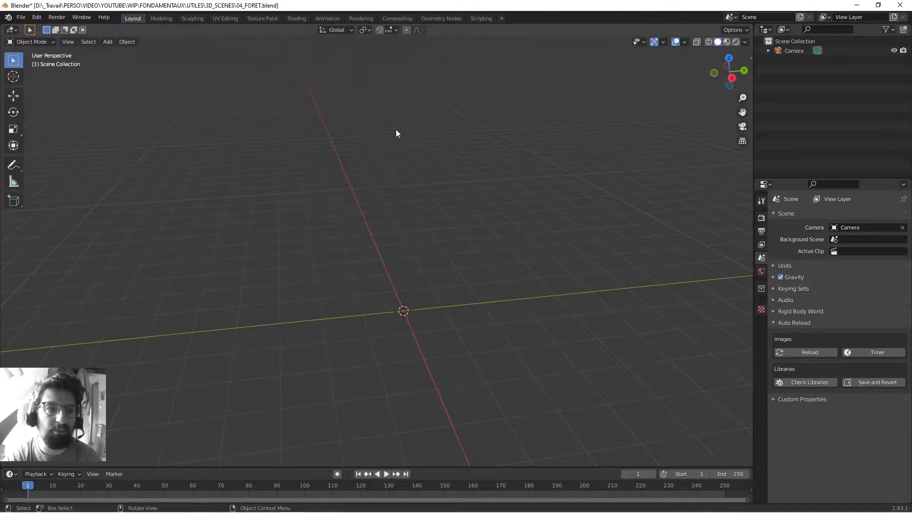
middle_click_drag(388, 180, 394, 192)
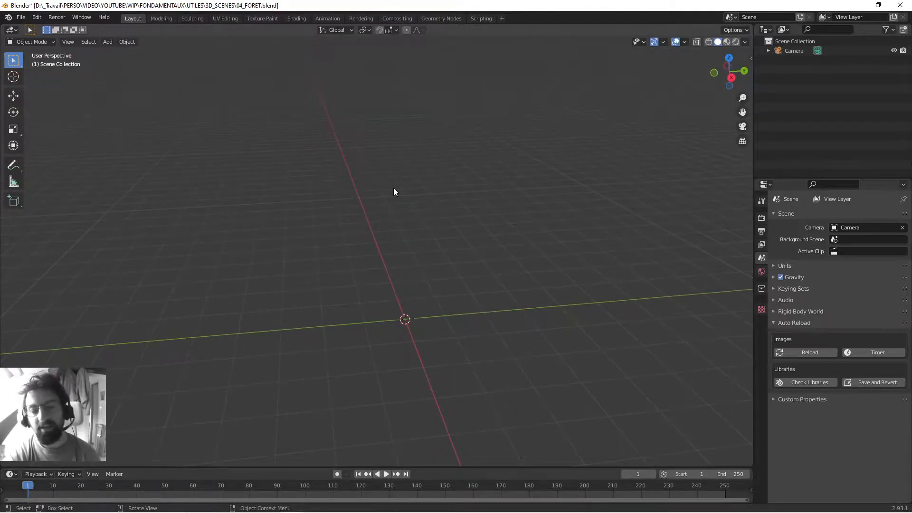
Step: Search the add-ons in the preferences for "image", enable Import Images as Planes, and close the preferences
left_click(37, 17)
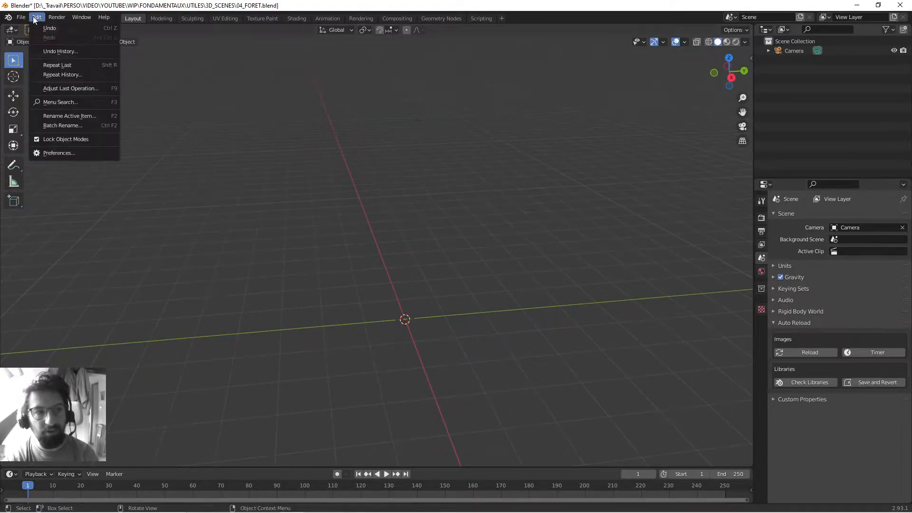
left_click(61, 153)
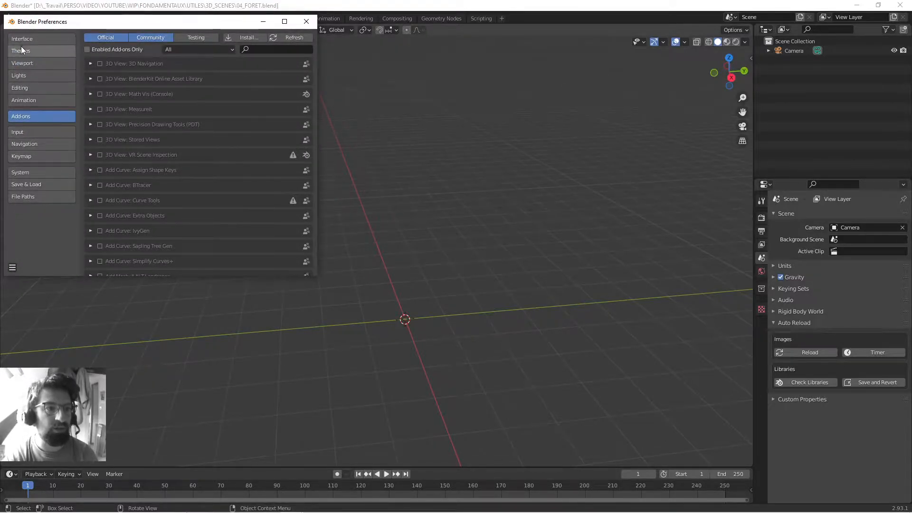
left_click(260, 51)
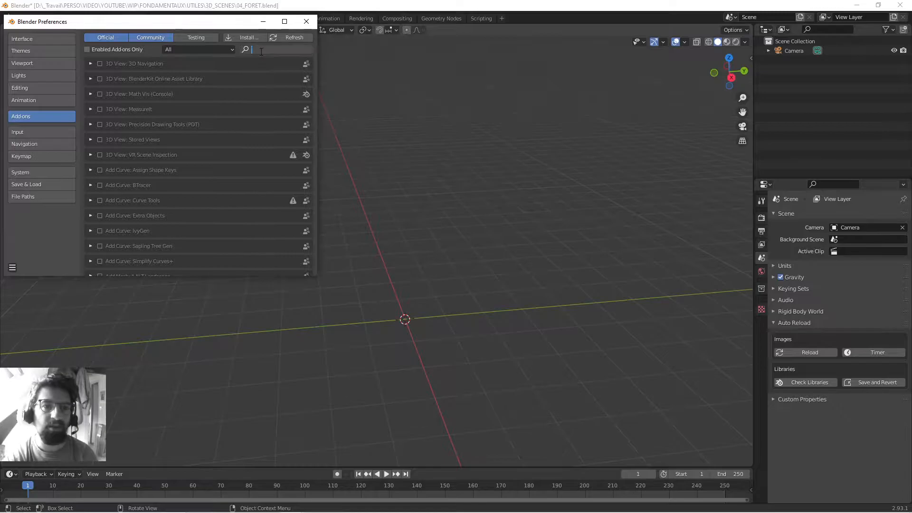
type("image")
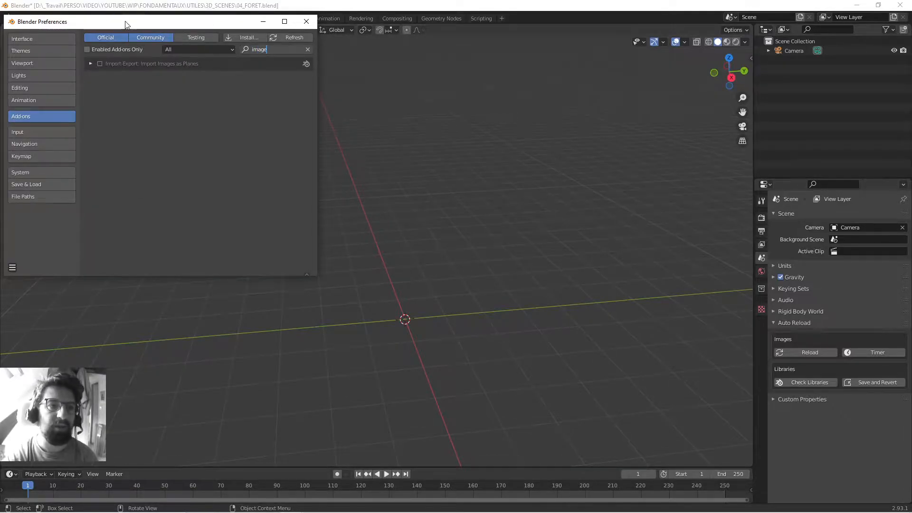
left_click_drag(122, 28, 170, 30)
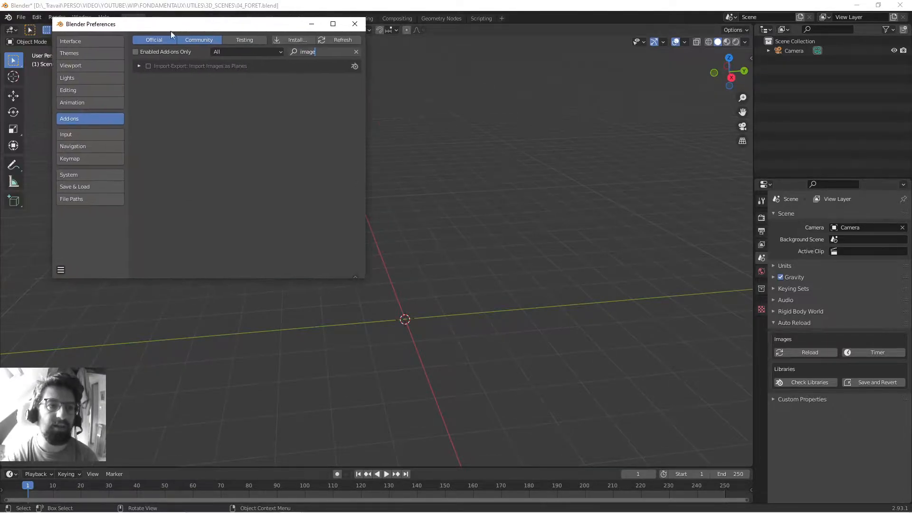
left_click(148, 66)
left_click(148, 67)
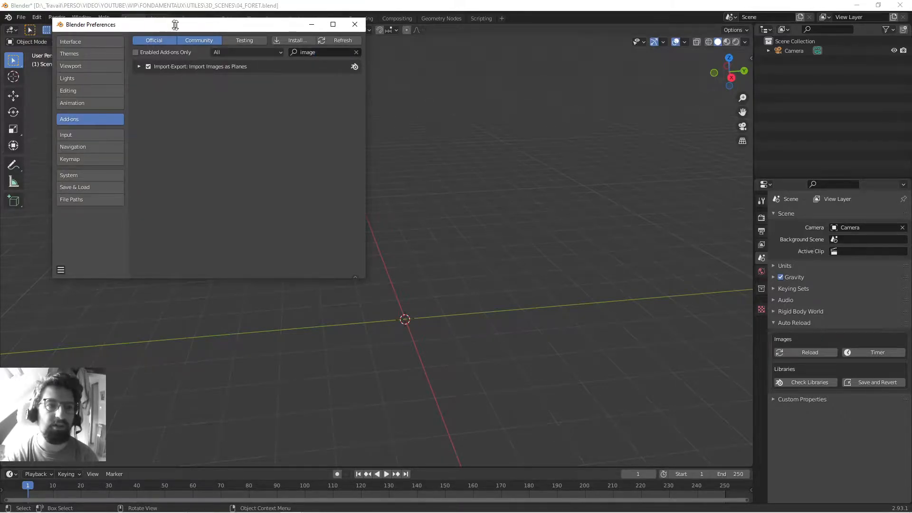
left_click_drag(177, 24, 164, 82)
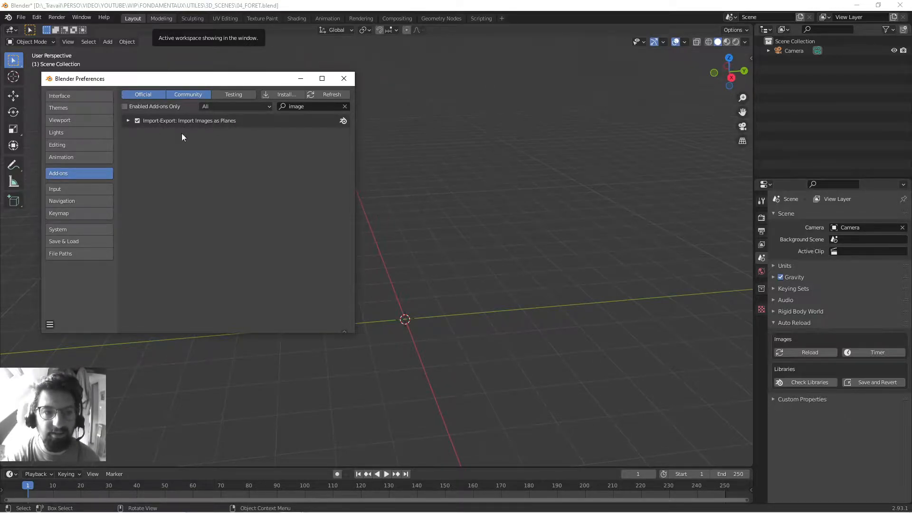
left_click_drag(198, 80, 195, 75)
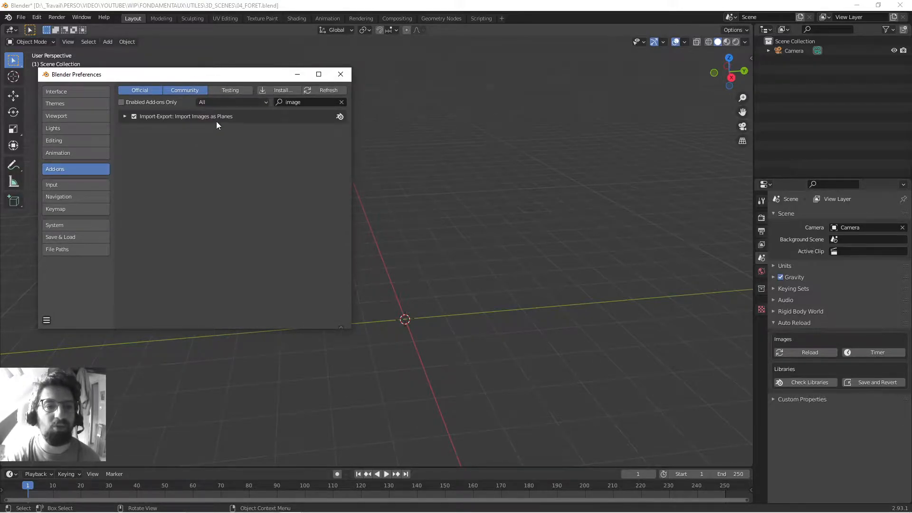
mouse_move(251, 81)
left_mouse_down()
mouse_move(270, 91)
mouse_move(258, 88)
left_mouse_up()
left_click(352, 79)
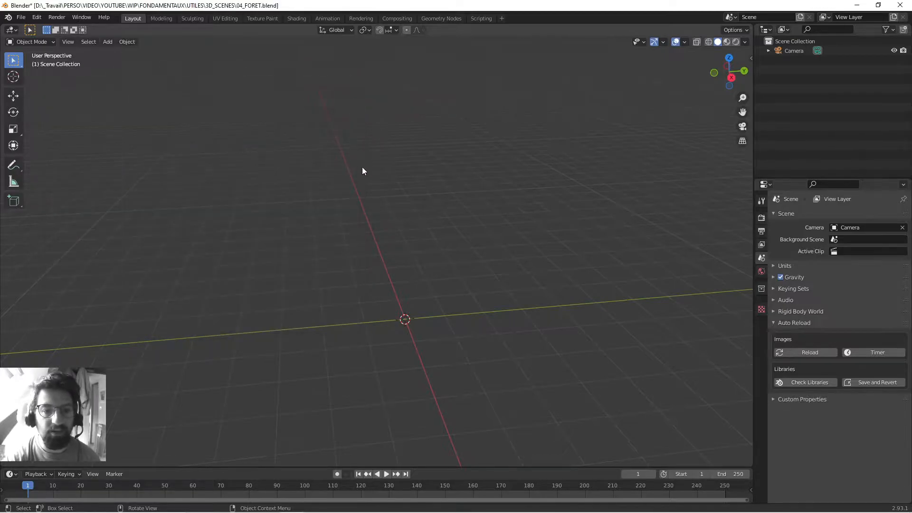
Step: Import ILLUSTRATION_TUTO_CONCEPT.png from the UTILES\ILLUS folder as an image plane with Use Alpha turned off
key("shift+a")
mouse_move(362, 167)
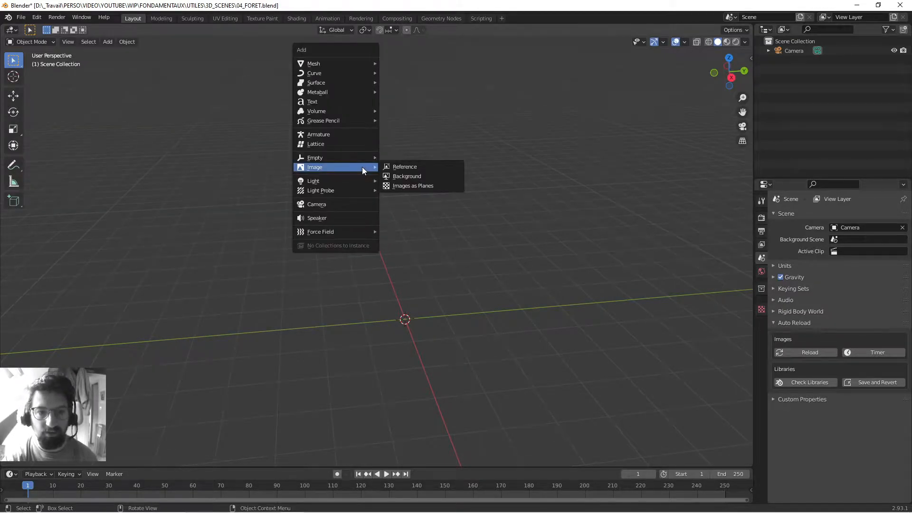
left_click(416, 186)
left_click(457, 83)
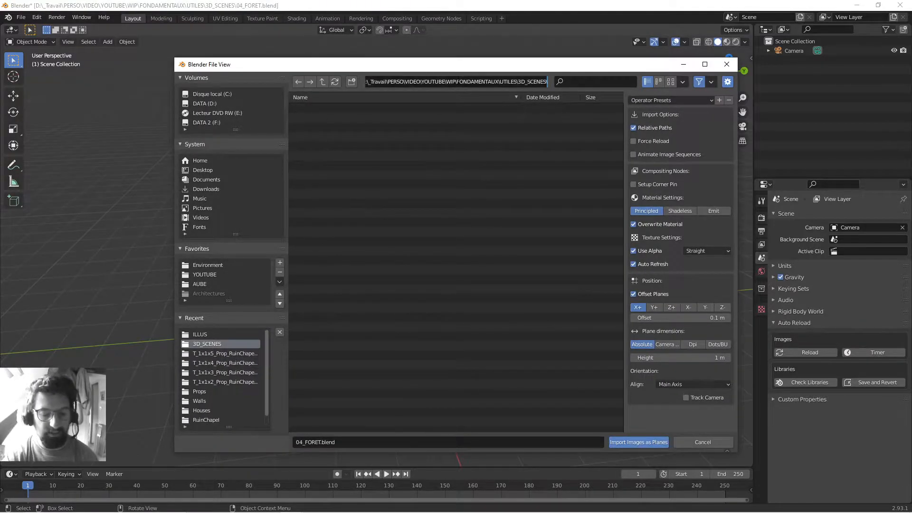
type("D:\\_Travail\\PERSO\\VIDEO\\YOUTUBE\\WIP\\FONDAMENTAUX\\UTILES\\ILLUS\\")
key("Return")
left_click(312, 116)
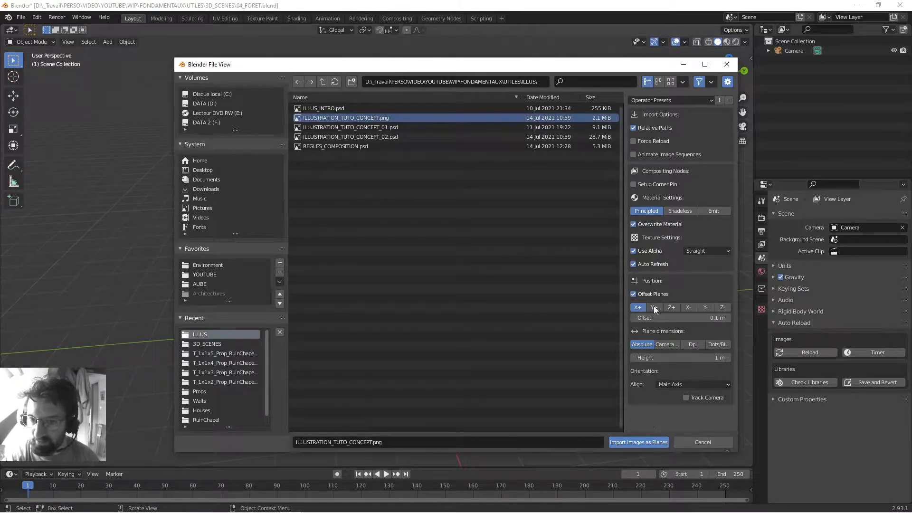
left_click(632, 251)
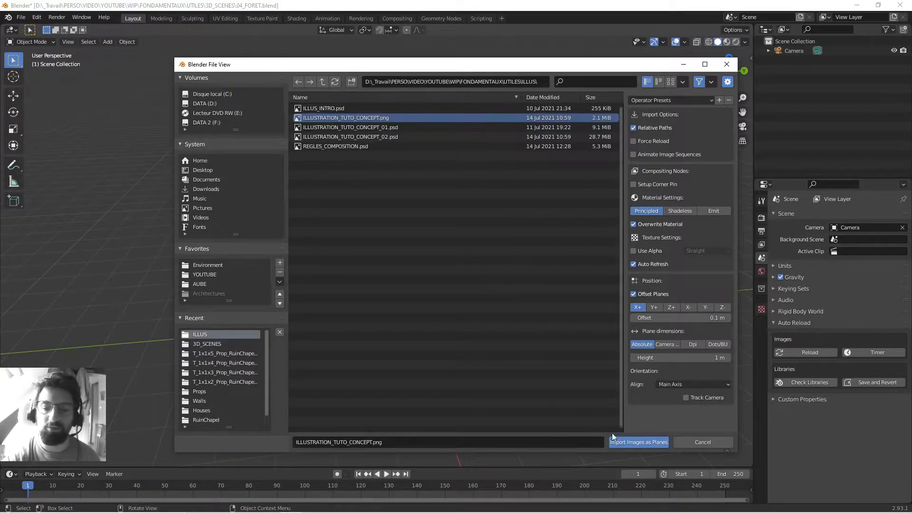
left_click(634, 440)
middle_click_drag(426, 257, 483, 250)
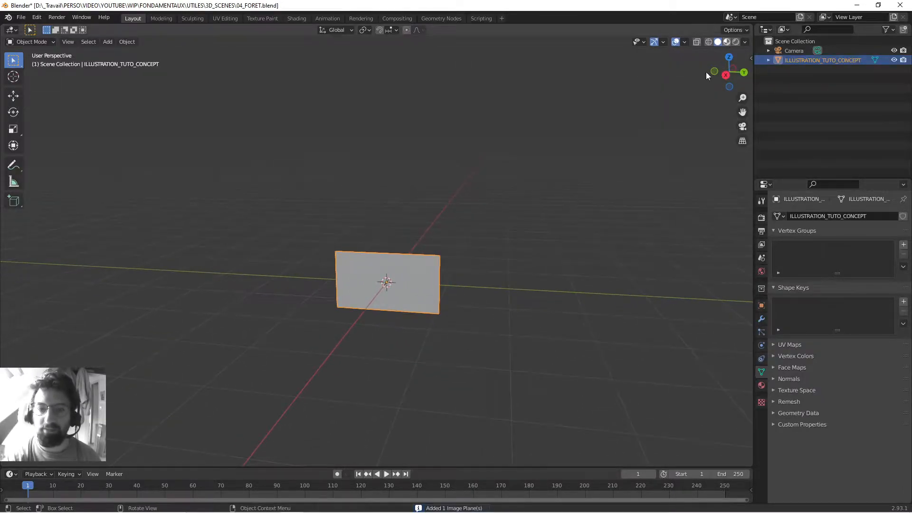
Step: Inspect the image plane's texture in Material Preview shading and return the viewport to Solid shading
left_click(727, 42)
scroll(455, 284, "up", 5)
mouse_move(455, 281)
middle_mouse_down()
mouse_move(424, 309)
mouse_move(446, 312)
mouse_move(451, 297)
mouse_move(435, 272)
middle_mouse_up()
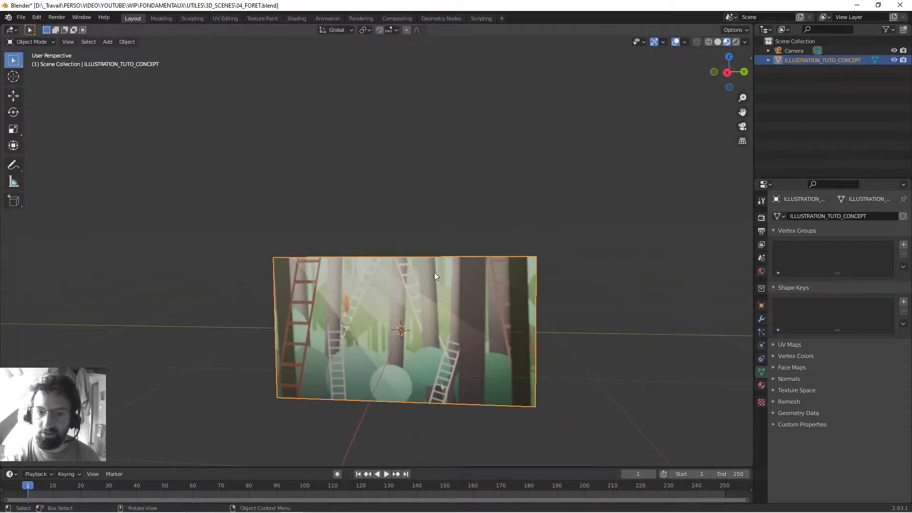
left_click(717, 41)
mouse_move(580, 175)
middle_mouse_down()
mouse_move(499, 223)
mouse_move(540, 205)
middle_mouse_up()
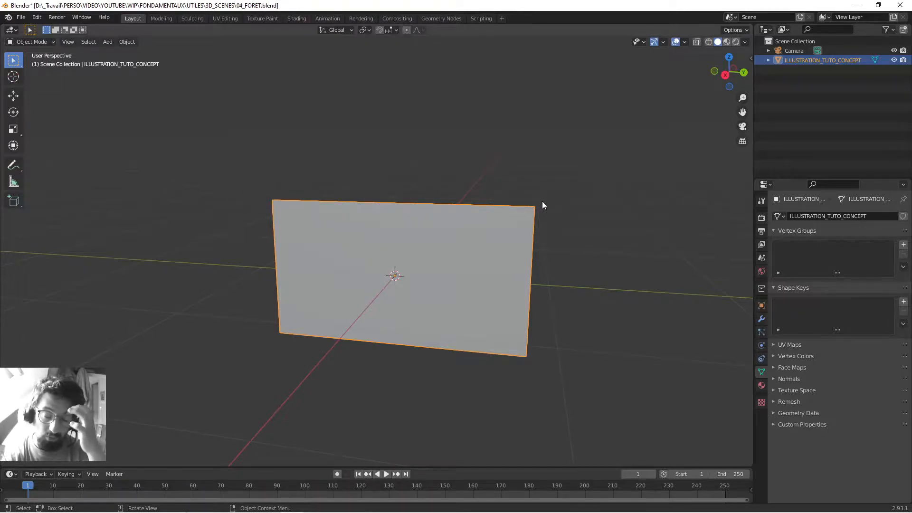
Step: Set the Solid viewport shading colour to Texture so the image plane shows its illustration
middle_click_drag(523, 184, 521, 207)
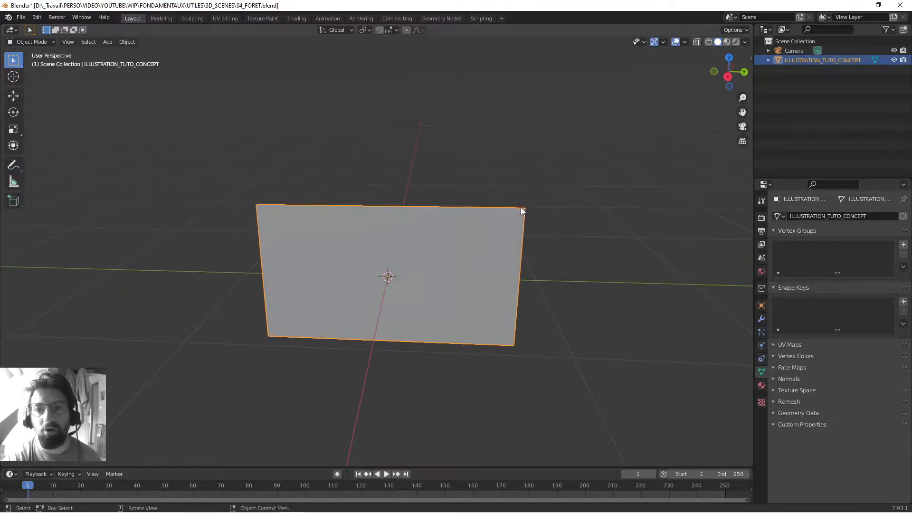
left_click(744, 42)
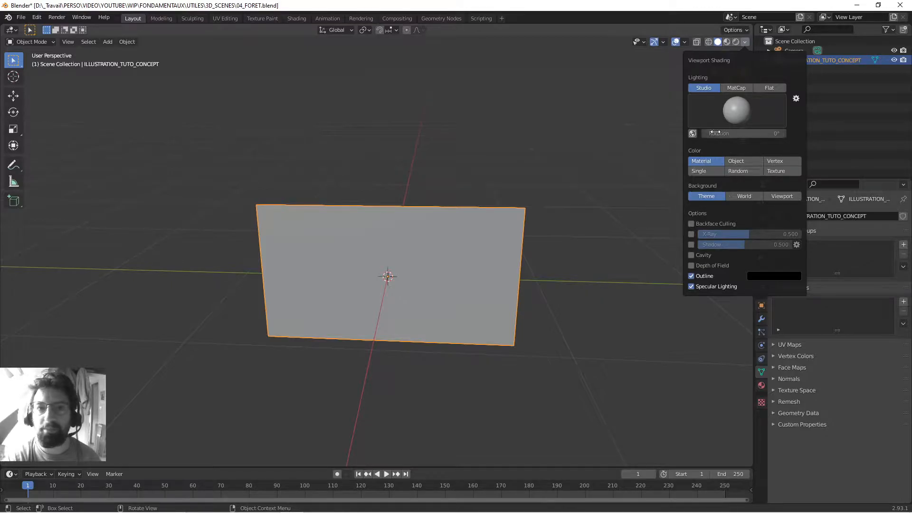
left_click(777, 172)
middle_click_drag(501, 227, 592, 155)
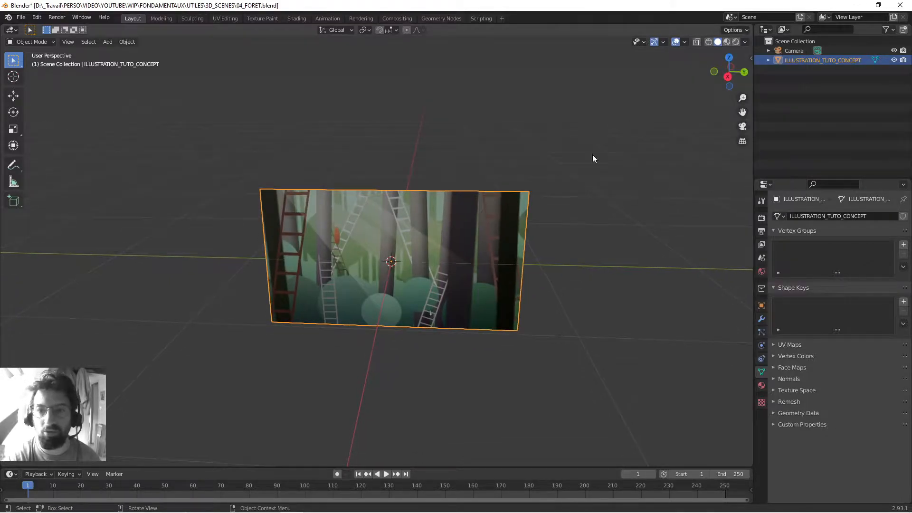
Step: Set the Solid viewport lighting to MatCap and inspect the image plane from the right view and in perspective
left_click(745, 42)
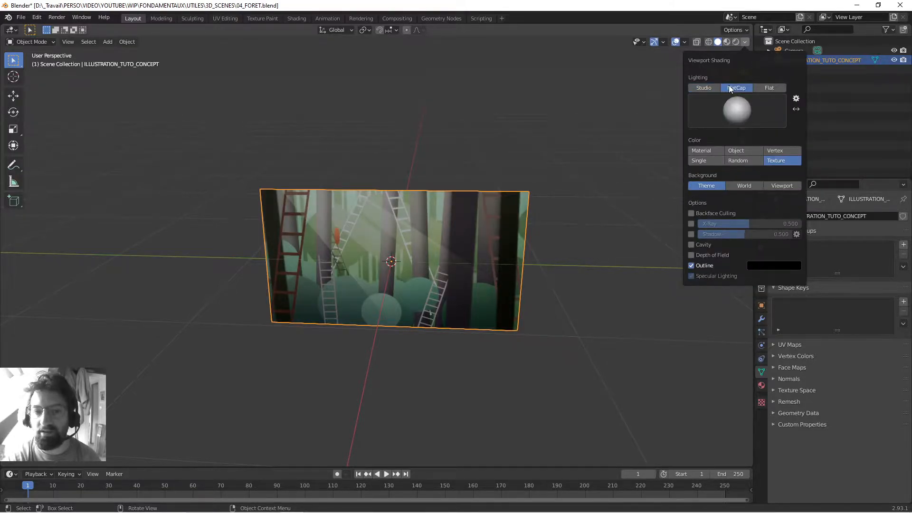
mouse_move(441, 191)
middle_mouse_down()
mouse_move(477, 168)
mouse_move(455, 173)
middle_mouse_up()
key("KP_3")
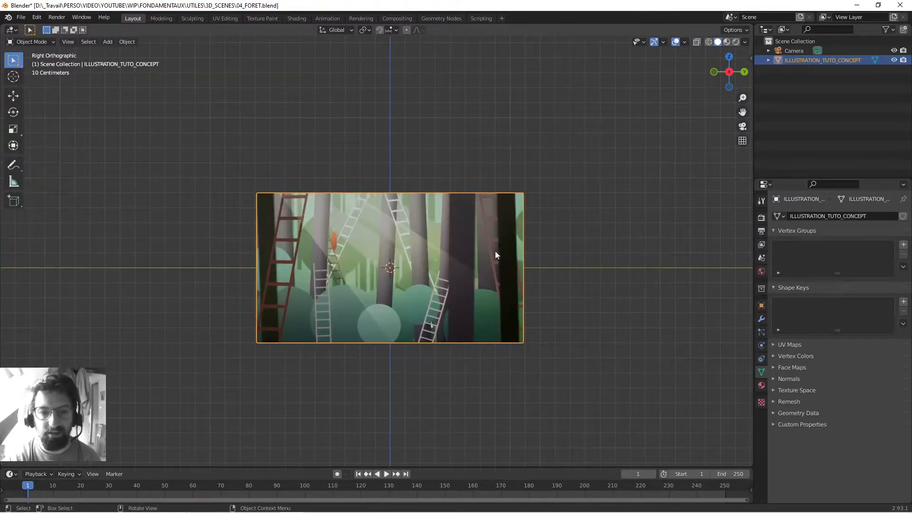
middle_click_drag(411, 236, 433, 217)
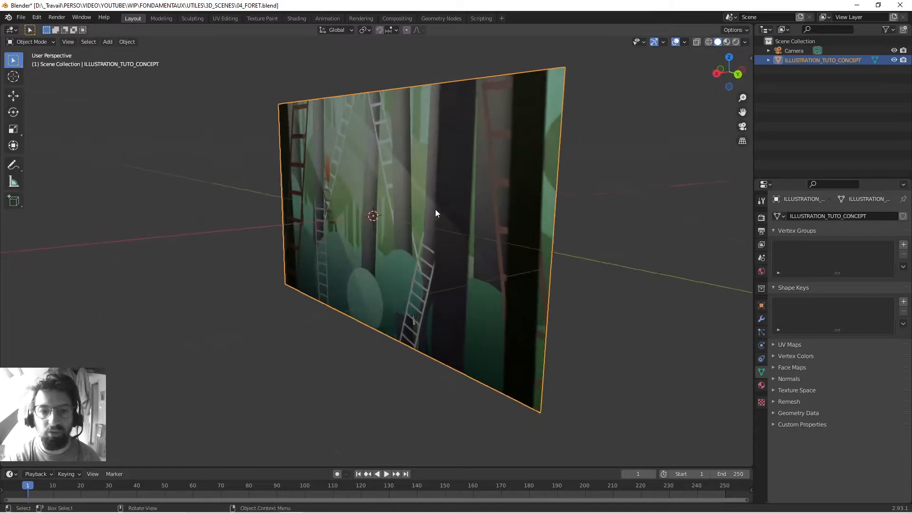
middle_click_drag(431, 165, 443, 232)
scroll(444, 232, "down", 2)
middle_click_drag(381, 220, 394, 221)
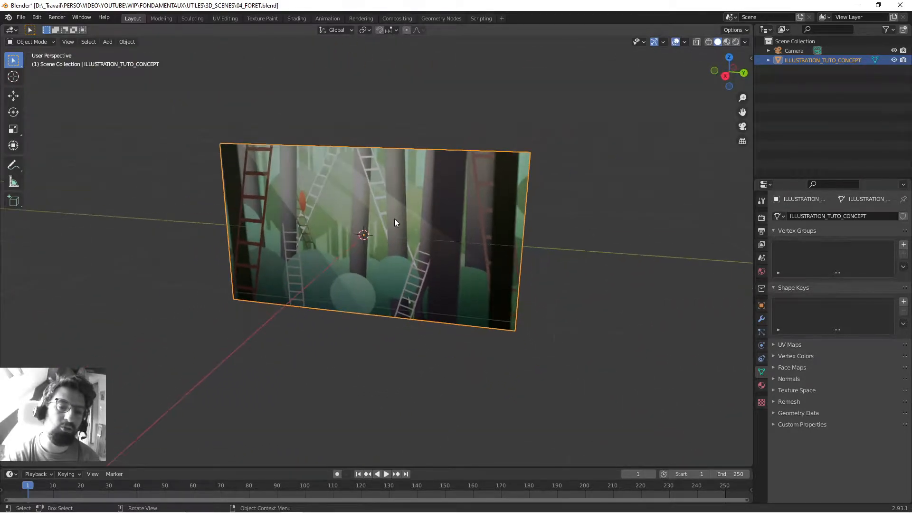
Step: Scale the image plane up uniformly to about 6.2 m by 3.49 m
middle_click_drag(371, 310, 431, 283)
key("s")
left_click(658, 186)
middle_click_drag(483, 181, 426, 216, "shift")
middle_click_drag(426, 216, 421, 243)
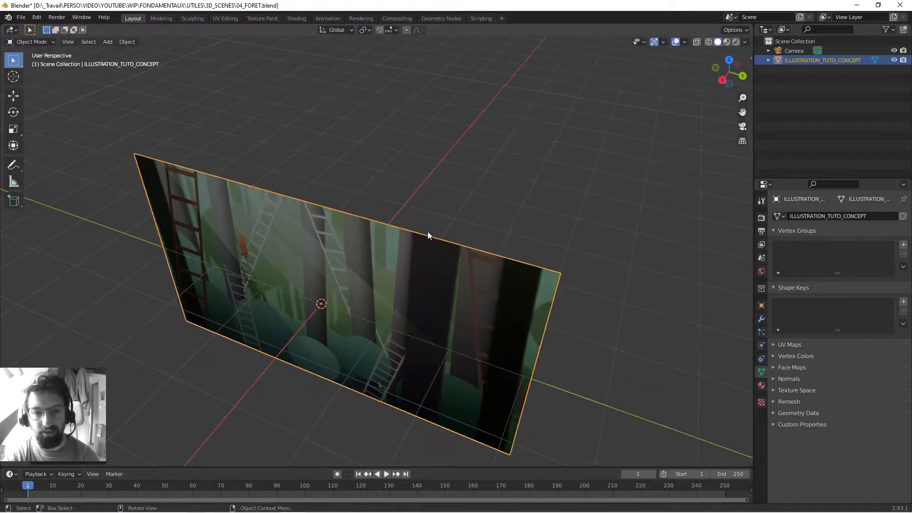
Step: Show the object's transform values, reset the image plane's rotation, and set its X rotation to 90°
key("n")
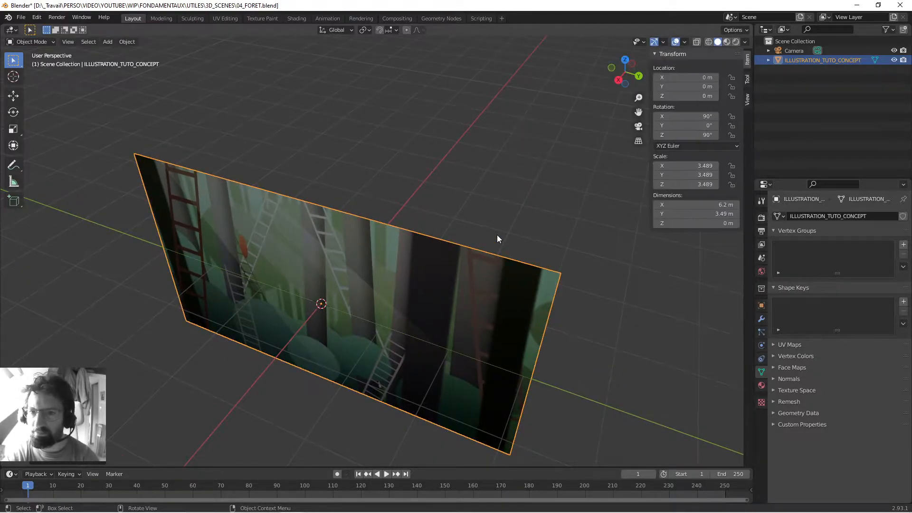
key("BackSpace")
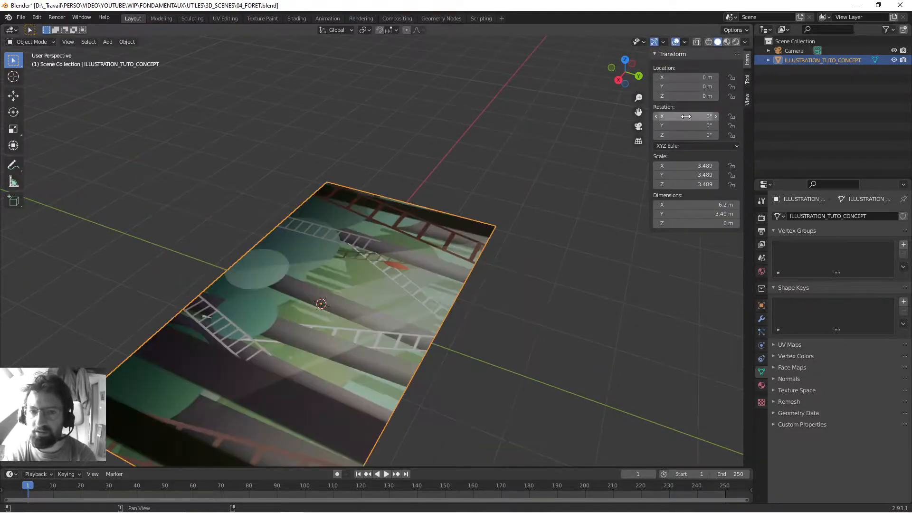
left_click(687, 117)
type("90")
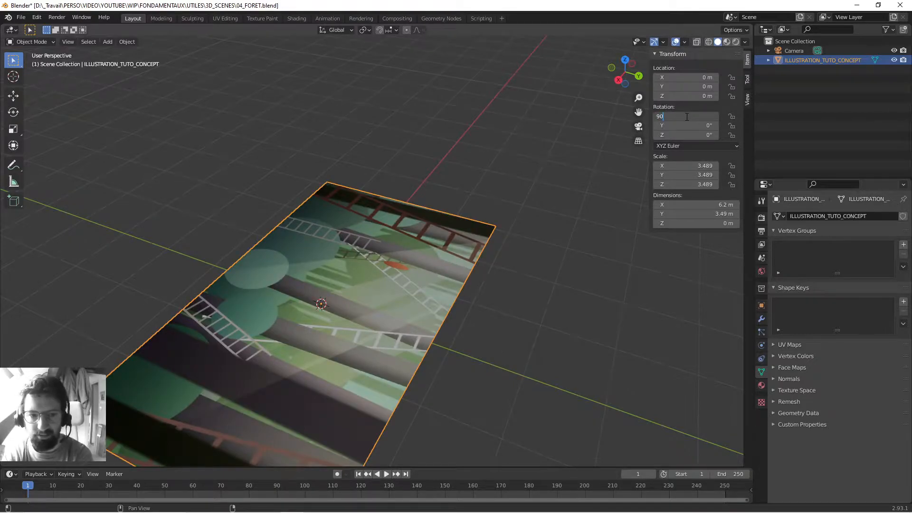
key("Return")
mouse_move(478, 244)
middle_mouse_down()
mouse_move(356, 240)
mouse_move(403, 200)
mouse_move(477, 255)
middle_mouse_up()
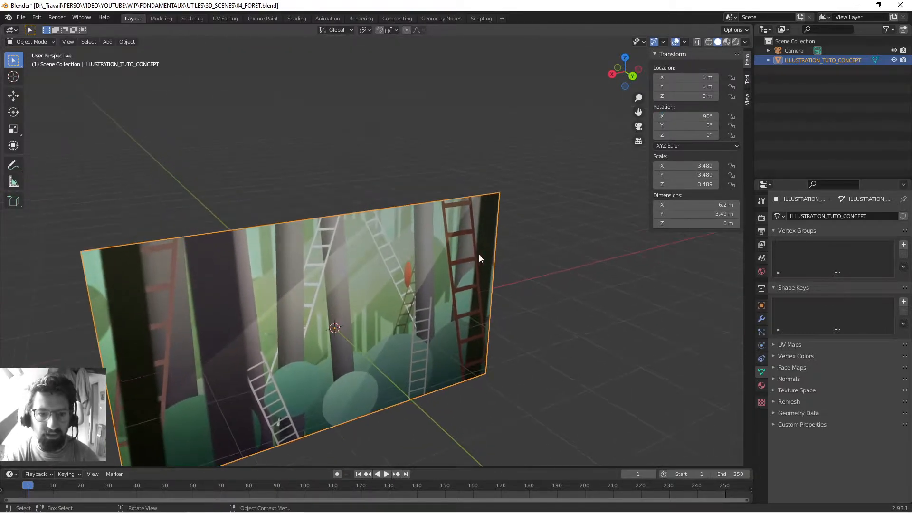
Step: Move the image plane back along the Y axis to about -7.8 m
scroll(477, 255, "down", 3)
mouse_move(422, 277)
middle_mouse_down()
mouse_move(424, 296)
mouse_move(425, 281)
middle_mouse_up()
key("g")
key("y")
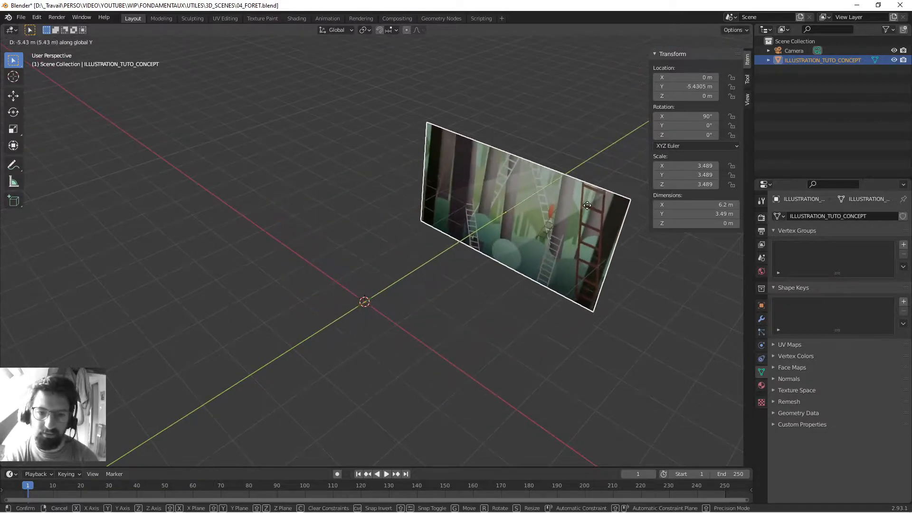
left_click(592, 198)
middle_click_drag(592, 198, 528, 255)
Step: Scale the image plane up uniformly to about 16.4 m by 9.23 m
key("s")
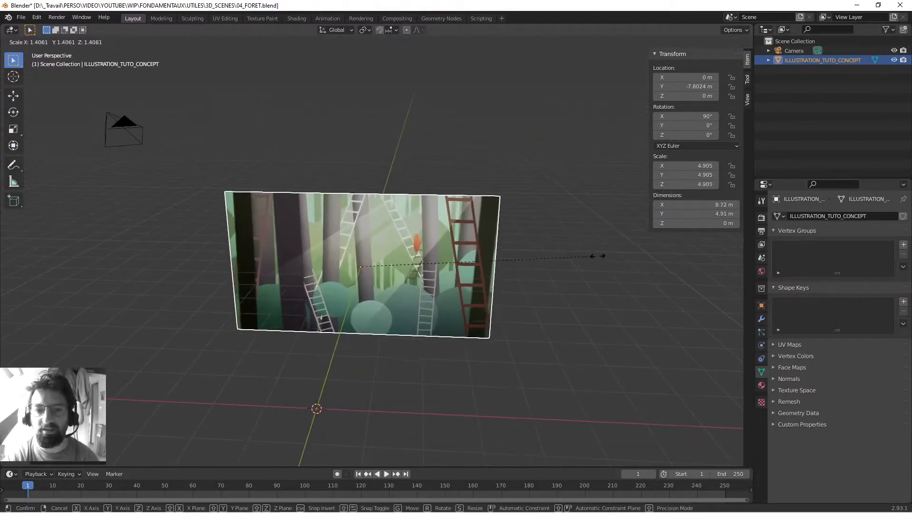
left_click(639, 261)
mouse_move(481, 279)
middle_mouse_down()
mouse_move(469, 287)
mouse_move(467, 271)
mouse_move(468, 281)
middle_mouse_up()
key("s")
left_click(522, 277)
scroll(468, 281, "down", 2)
Step: Move the image plane to about -16.8 m along Y and raise it to about 3.4 m along Z
key("g")
key("y")
left_click(499, 222)
middle_click_drag(424, 253, 494, 239, "shift")
key("g")
key("z")
left_click(435, 211)
Step: Save the scene file and deselect the image plane
key("ctrl+s")
left_click(799, 134)
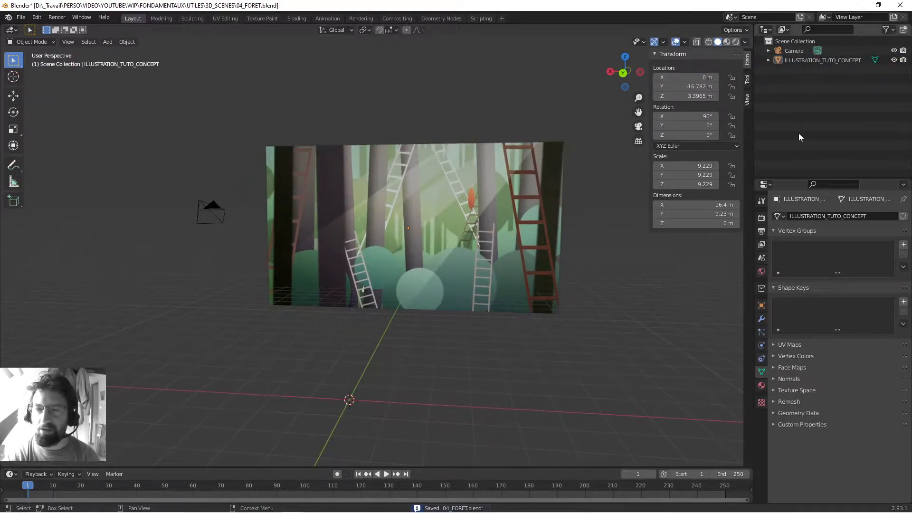
middle_click_drag(561, 171, 520, 175)
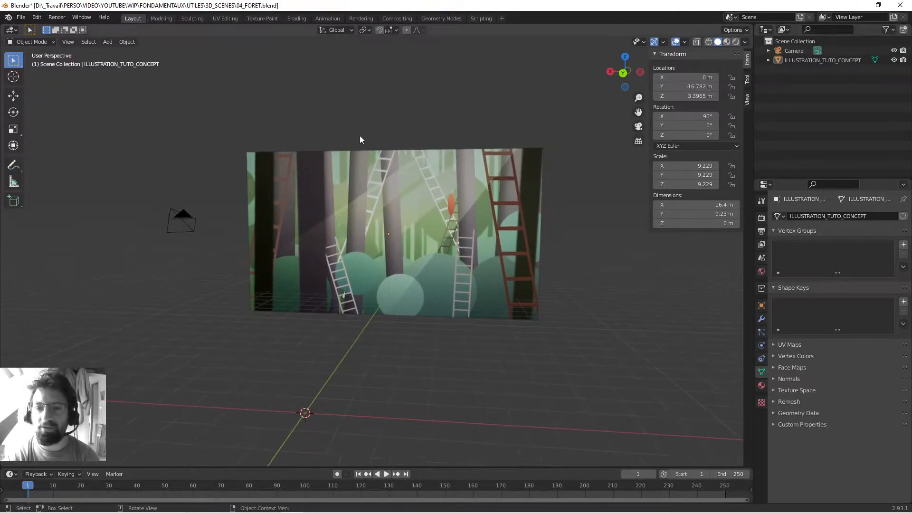
middle_click_drag(382, 138, 377, 167)
left_click(434, 168)
left_click(799, 107)
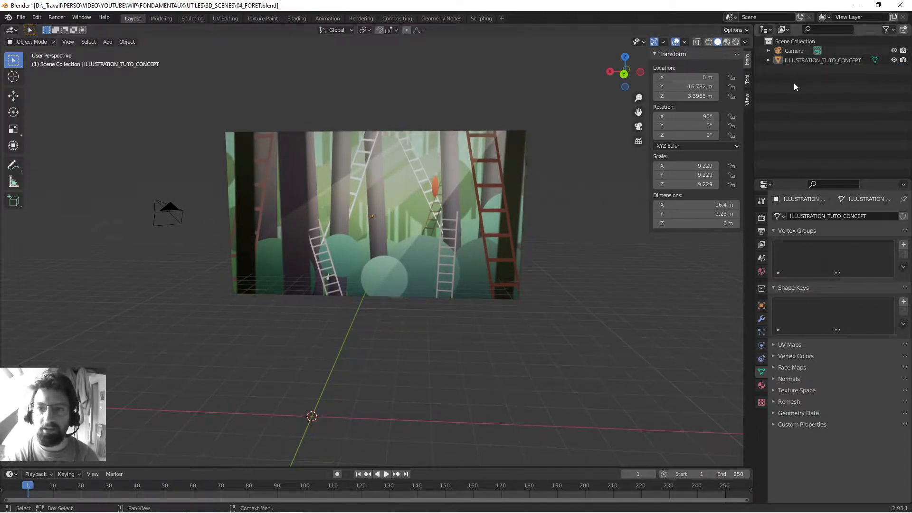
Step: Create a new collection in the scene and name it REFERECENCES
right_click(794, 85)
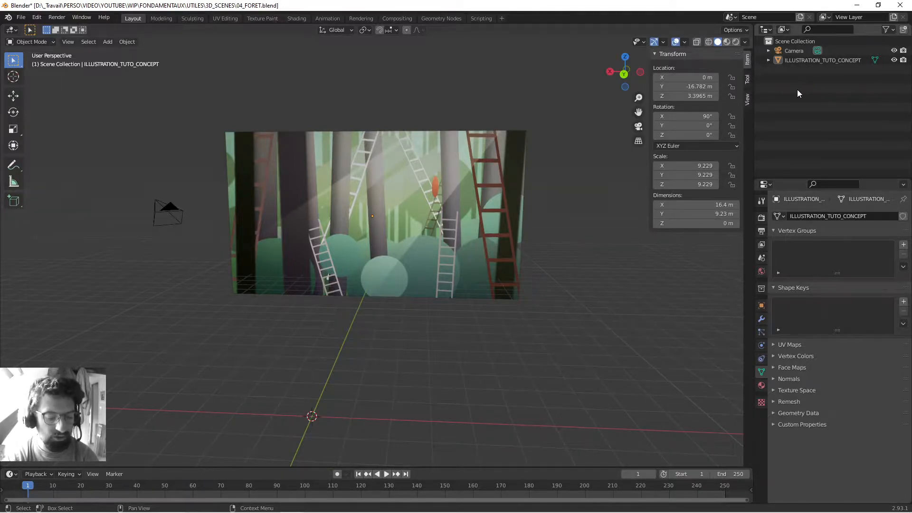
key("c")
double_click(799, 51)
type("REFERECNE")
key("BackSpace")
key("BackSpace")
type("EN")
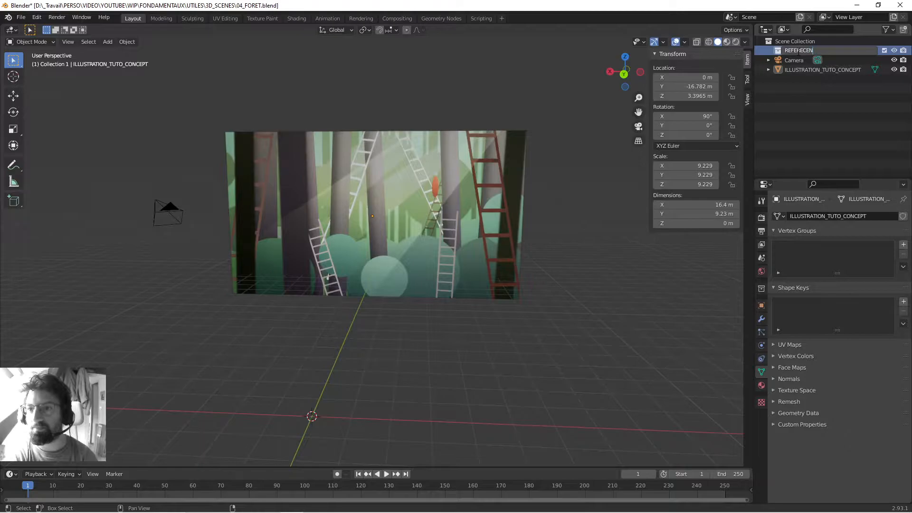
type("CES")
key("Return")
Step: Move ILLUSTRATION_TUTO_CONCEPT into the REFERECENCES collection
left_click_drag(808, 70, 797, 49)
left_click(797, 59)
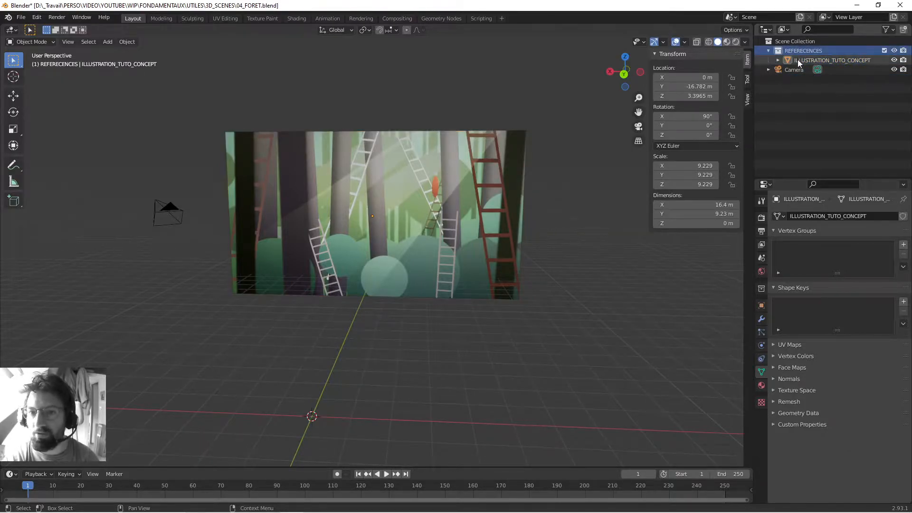
middle_click_drag(400, 130, 408, 130)
Step: Duplicate the image plane, toggle the REFERECENCES collection's visibility off and on, and delete the duplicate
key("shift+d")
left_click(658, 280)
left_click(837, 51)
left_click(894, 51)
left_click(895, 51)
left_click(841, 69)
key("Delete")
Step: Save the scene file and hide the object's transform values in the viewport
key("ctrl+s")
middle_click_drag(482, 140, 503, 209)
key("b")
key("Escape")
key("n")
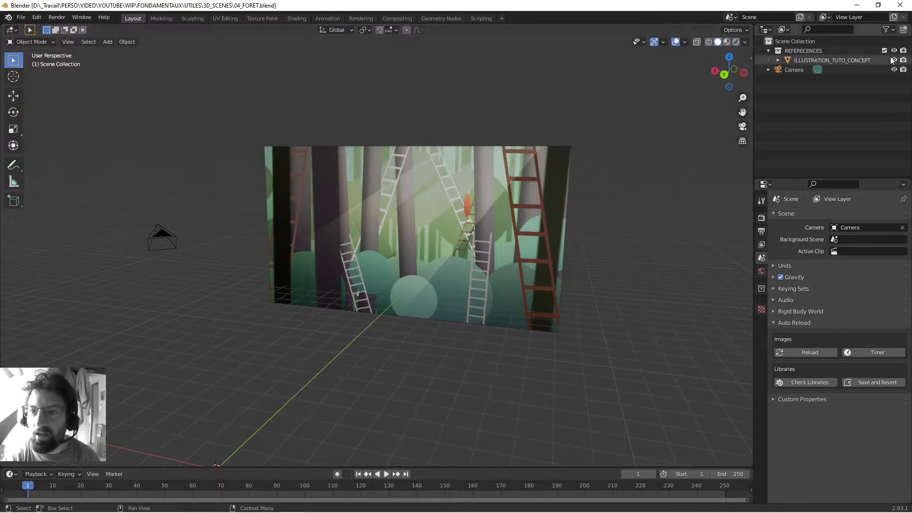
Step: Rename the REFERECENCES collection to UTILE
left_click(801, 50)
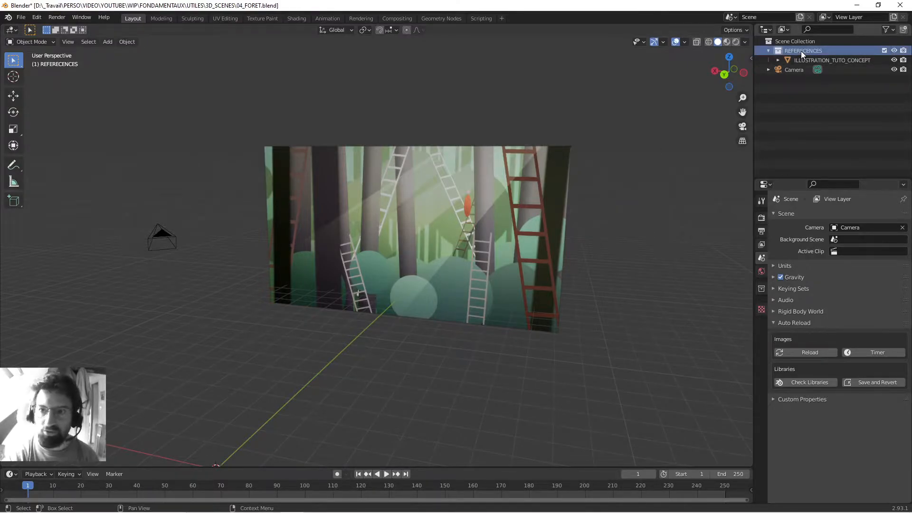
double_click(801, 50)
type("UTILES")
key("Return")
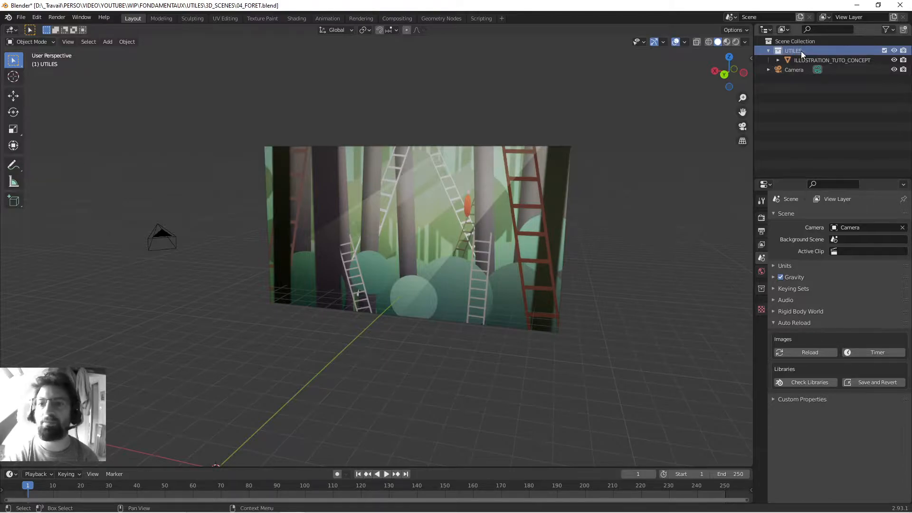
double_click(802, 51)
key("End")
key("BackSpace")
key("Return")
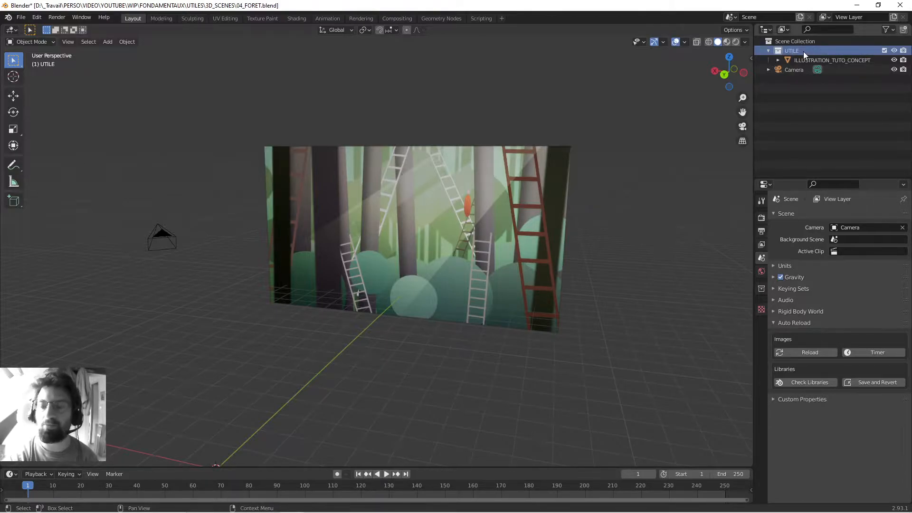
Step: Move the Camera into the UTILE collection and save the scene file
left_click_drag(794, 68, 792, 51)
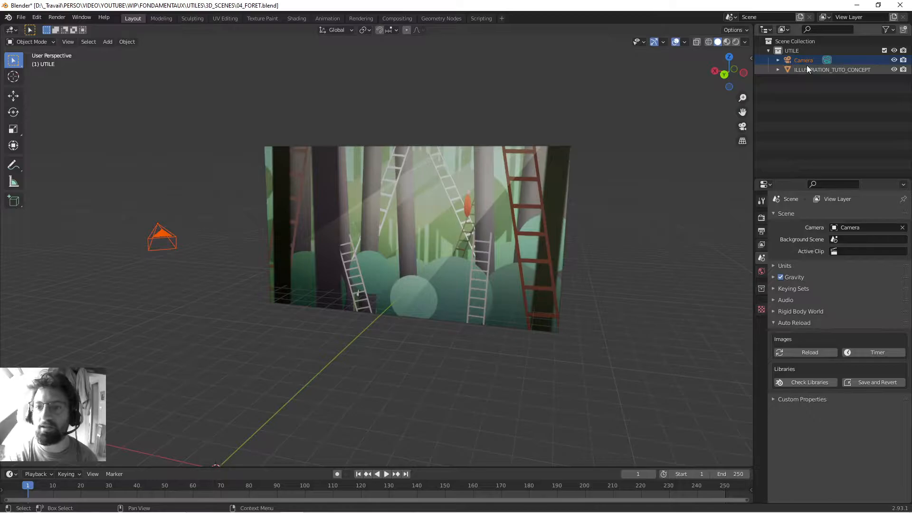
left_click(803, 59)
middle_click_drag(384, 150, 391, 172)
left_click(580, 149)
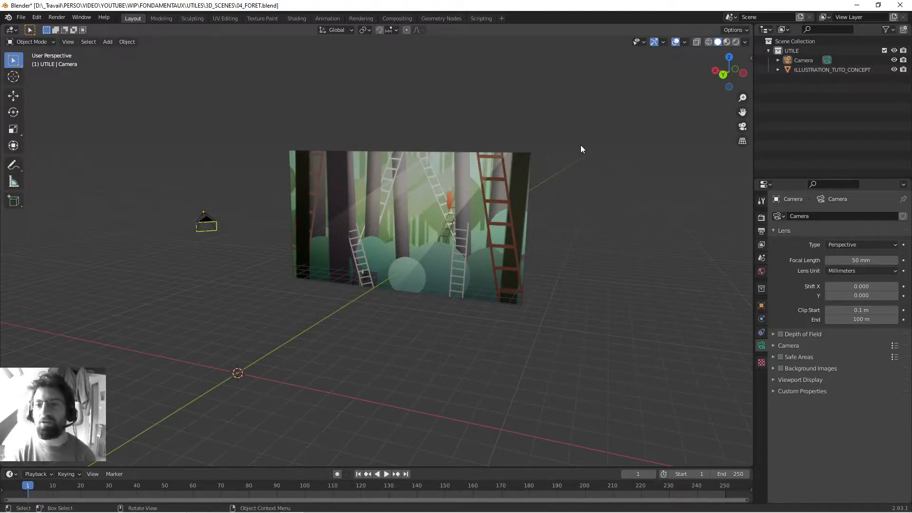
middle_click_drag(358, 177, 380, 167, "shift")
key("ctrl+s")
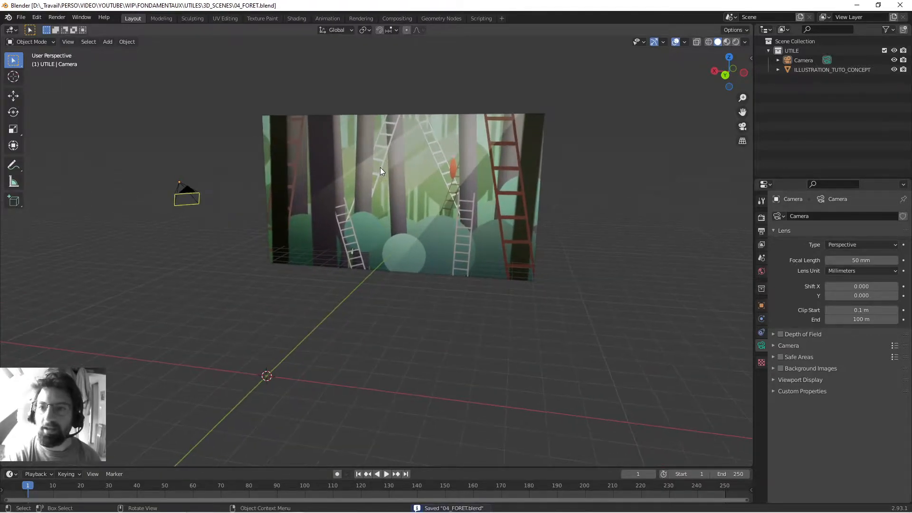
Step: Collapse UTILE, create a second collection named FORET directly under Scene Collection, and save the file
left_click(767, 50)
left_click(785, 42)
key("c")
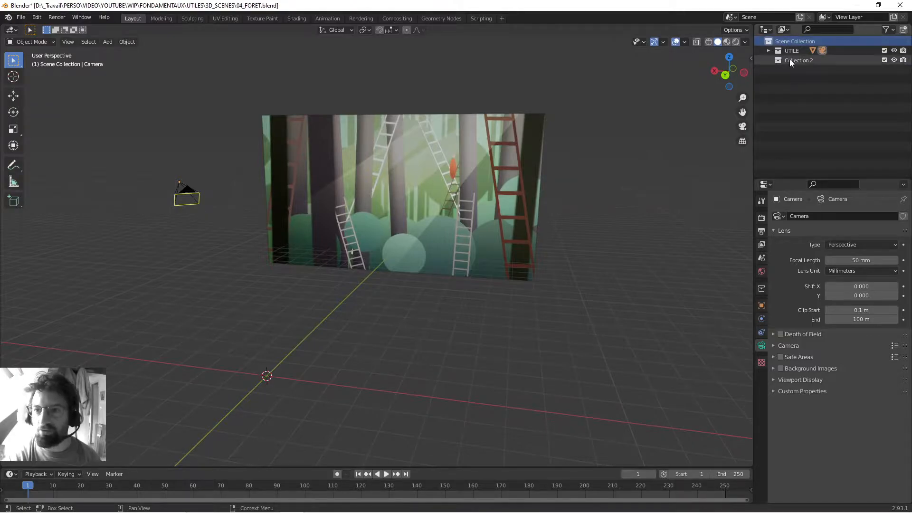
double_click(790, 60)
type("FORET")
key("Return")
key("ctrl+s")
middle_click_drag(406, 175, 428, 171)
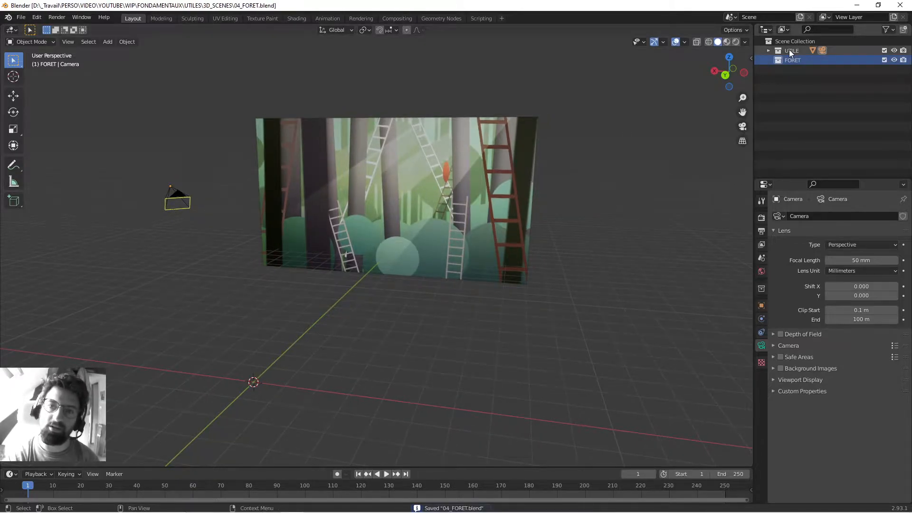
Step: Create a collection named ARBRES inside FORET and save the file
left_click(793, 61)
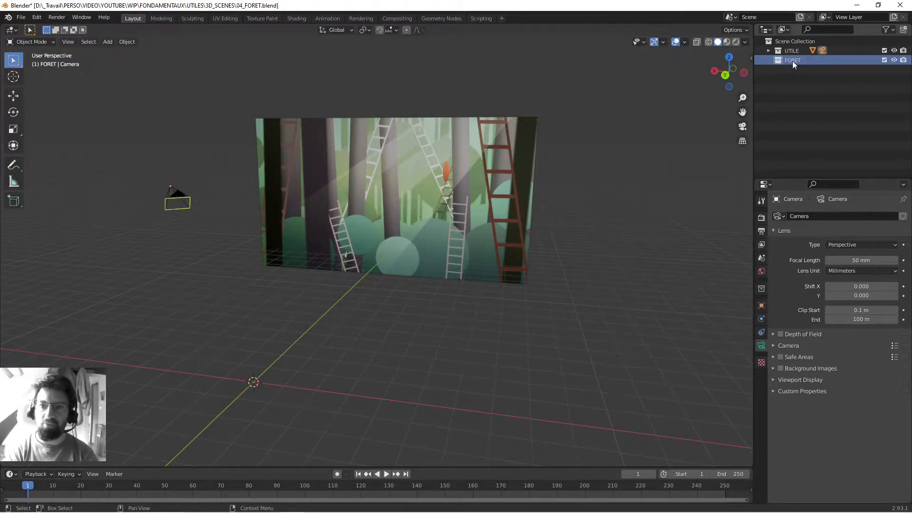
key("c")
double_click(803, 69)
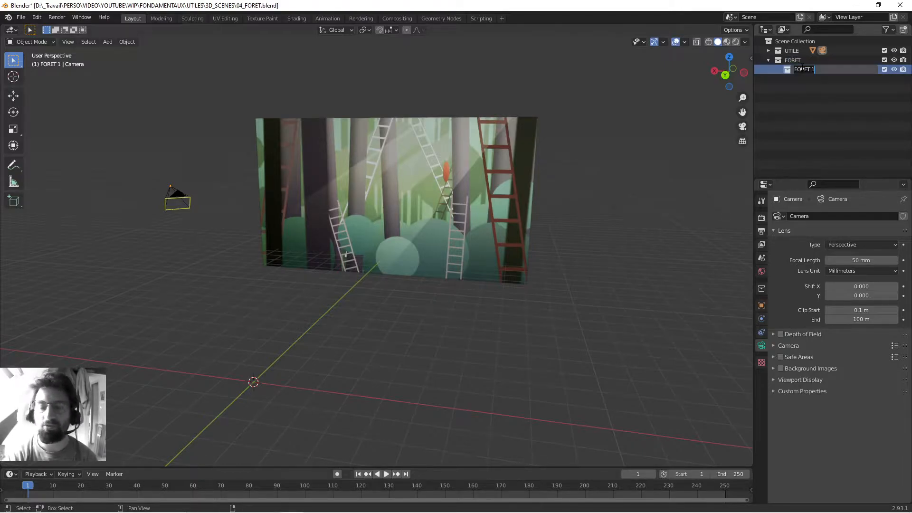
type("ARBRES")
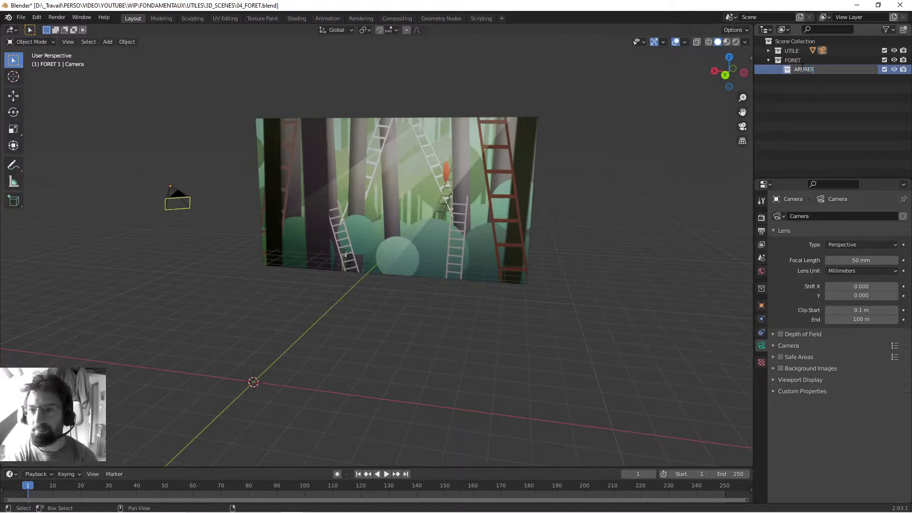
key("Return")
key("ctrl+s")
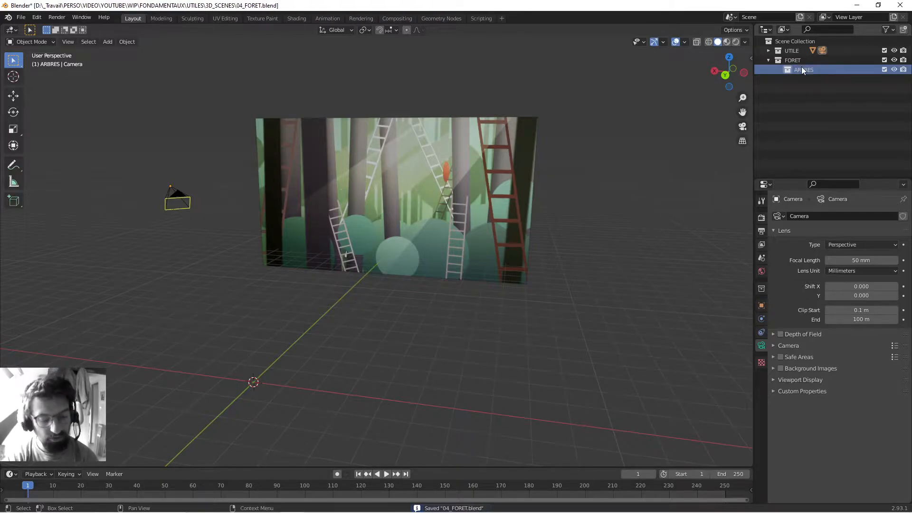
Step: Create a collection inside ARBRES and name it ARBRE_A
key("c")
double_click(839, 79)
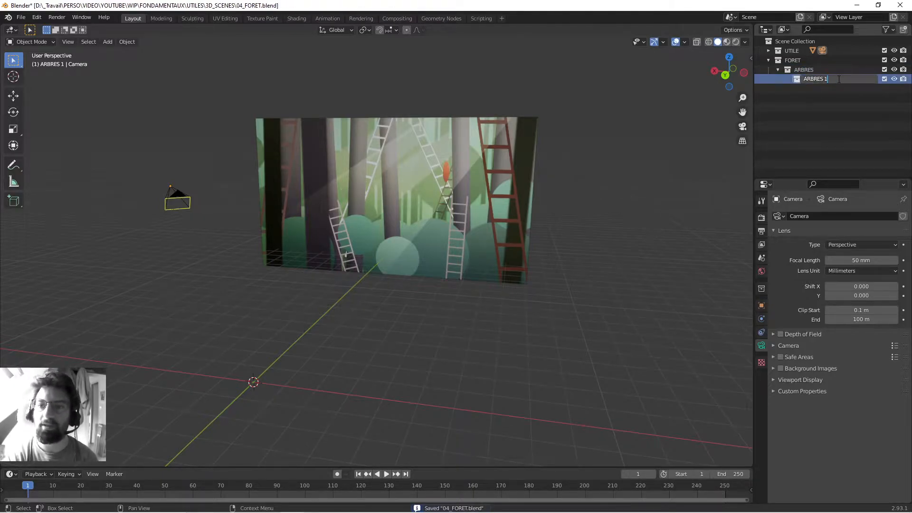
key("Left")
key("BackSpace")
key("BackSpace")
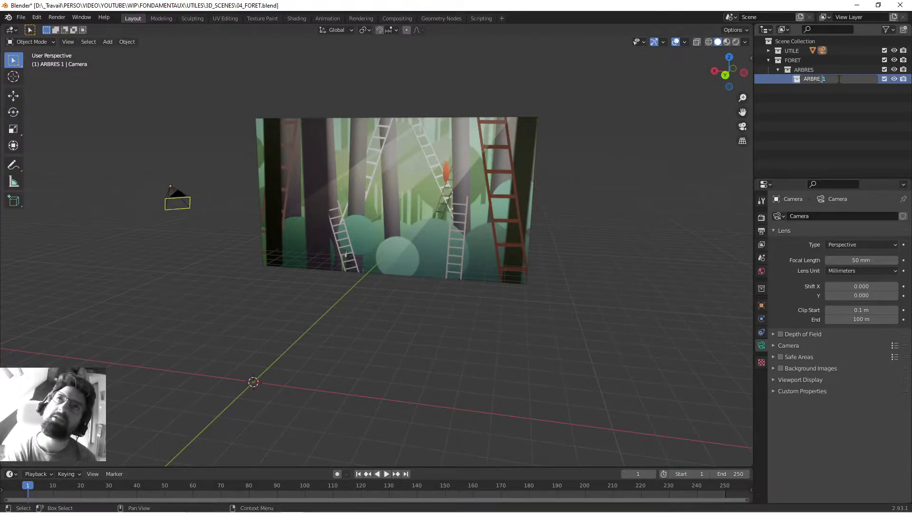
type("0")
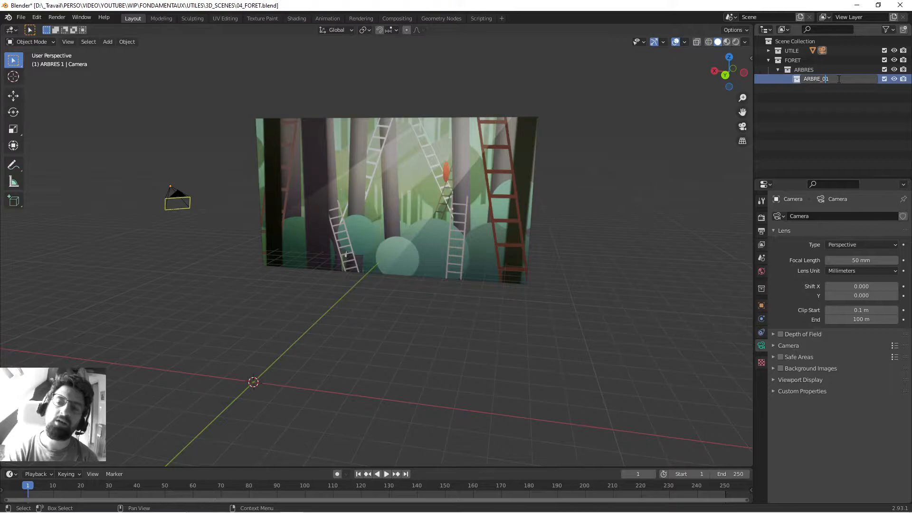
key("BackSpace")
key("BackSpace")
type("A")
key("Return")
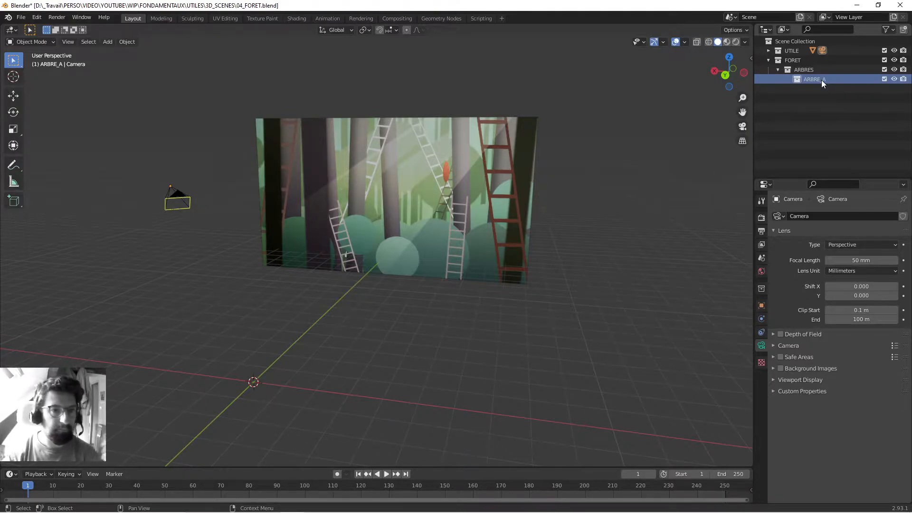
Step: Add a cylinder mesh at the world origin inside the ARBRE_A collection
mouse_move(394, 212)
middle_mouse_down()
mouse_move(393, 230)
mouse_move(402, 226)
middle_mouse_up()
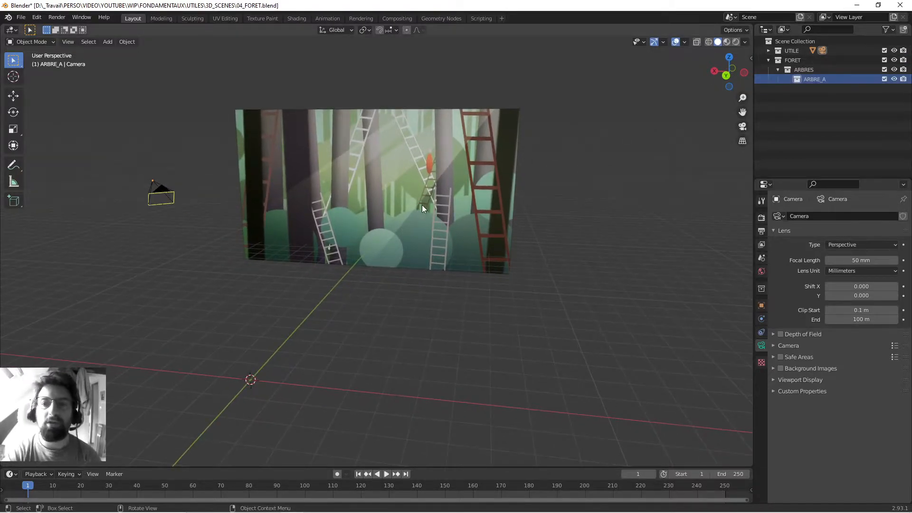
middle_click_drag(438, 200, 430, 181)
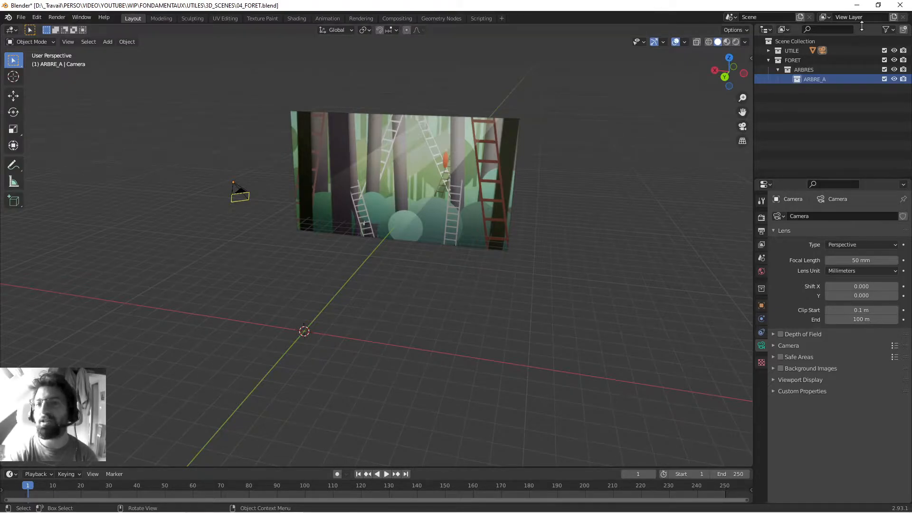
mouse_move(552, 157)
middle_mouse_down()
mouse_move(547, 173)
mouse_move(553, 168)
middle_mouse_up()
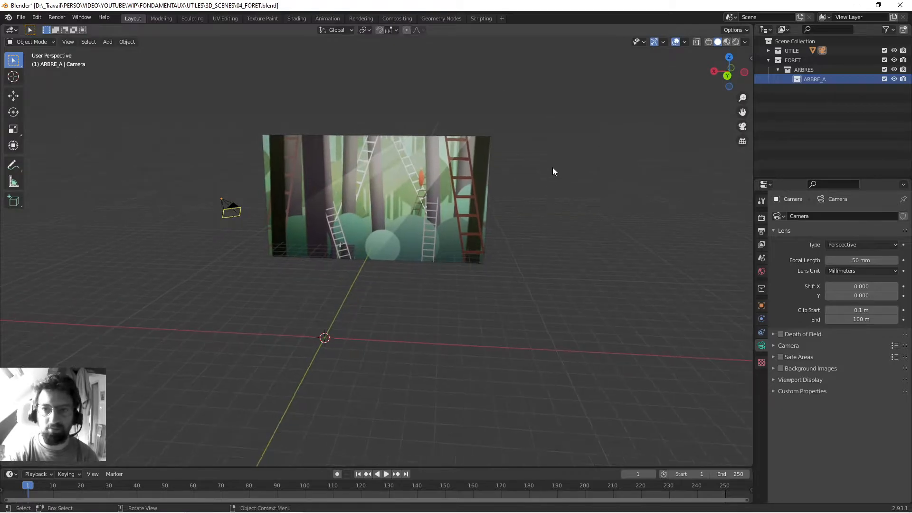
middle_click_drag(470, 214, 519, 234)
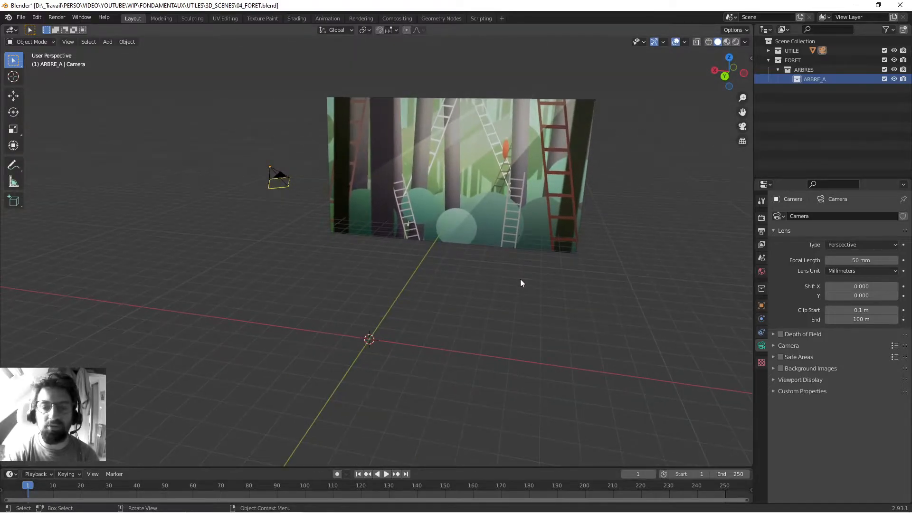
key("shift+a")
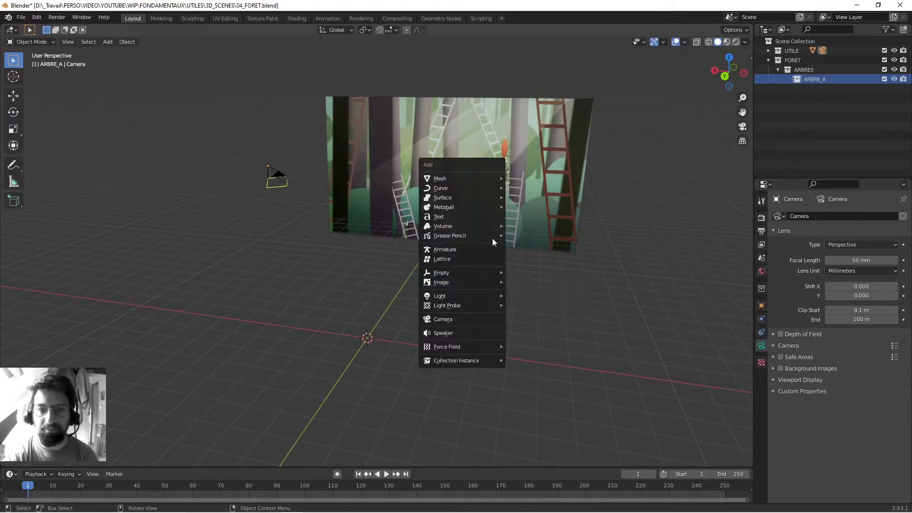
mouse_move(485, 179)
left_click(538, 227)
middle_click_drag(538, 227, 464, 248)
scroll(466, 240, "up", 4)
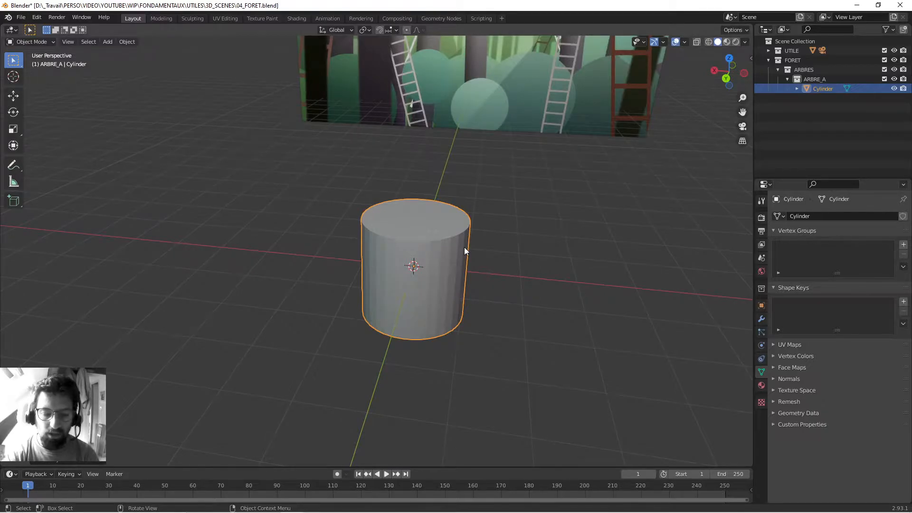
scroll(464, 248, "down", 2)
middle_click_drag(464, 249, 336, 119)
middle_click_drag(335, 234, 361, 250)
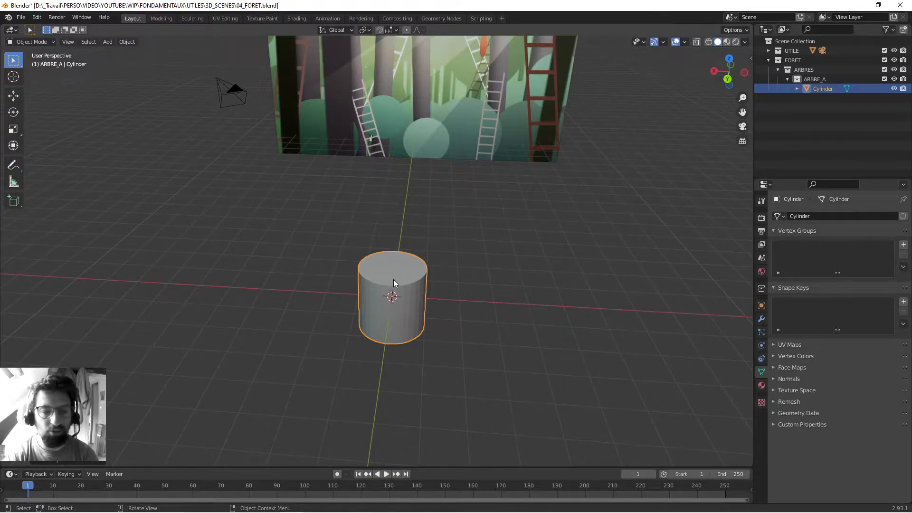
middle_click_drag(394, 283, 417, 275)
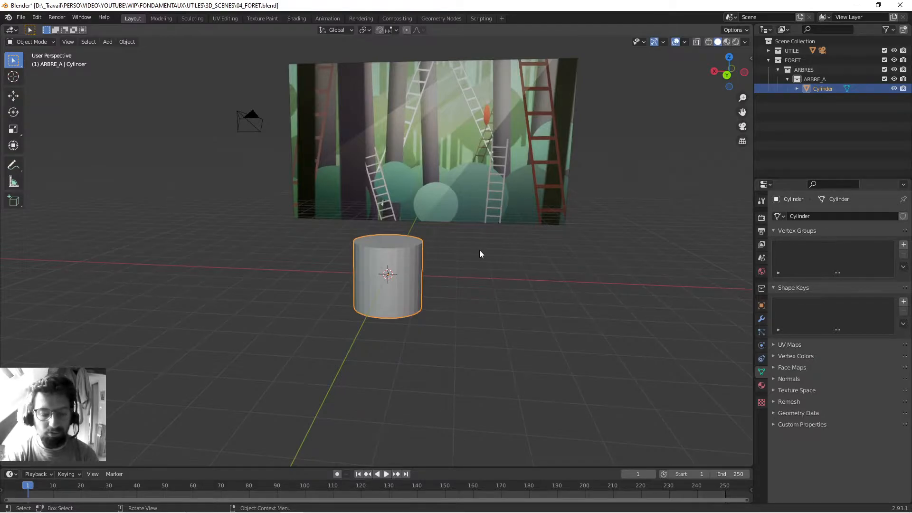
Step: Show the object's transform values and stretch the cylinder along Z to a height of about 6.3 m
key("n")
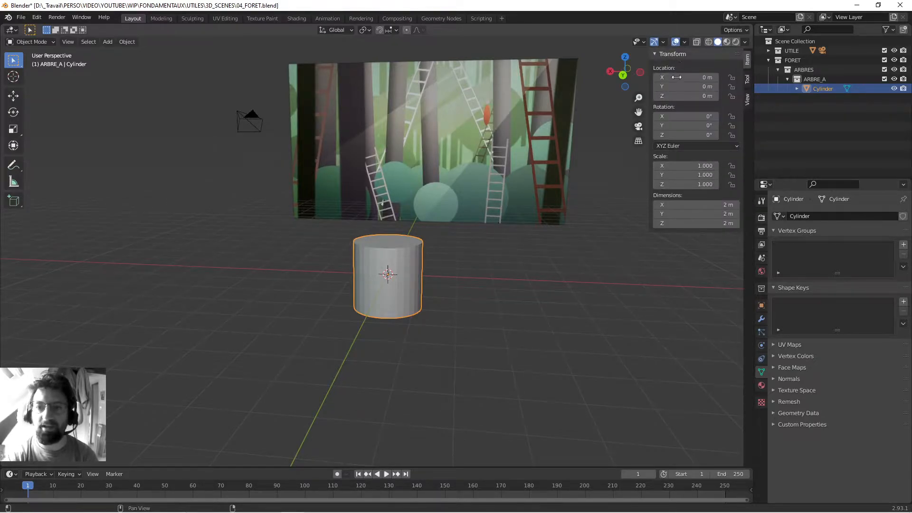
middle_click_drag(532, 168, 522, 247, "shift")
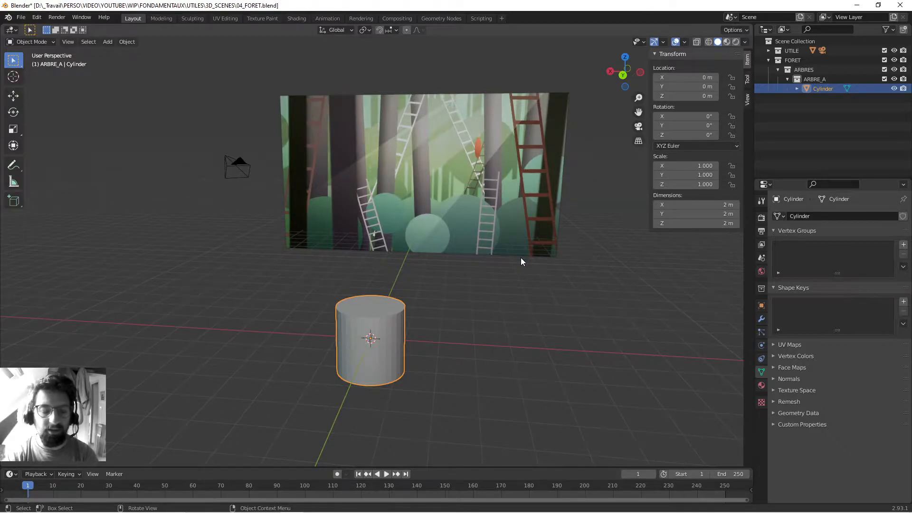
key("s")
key("z")
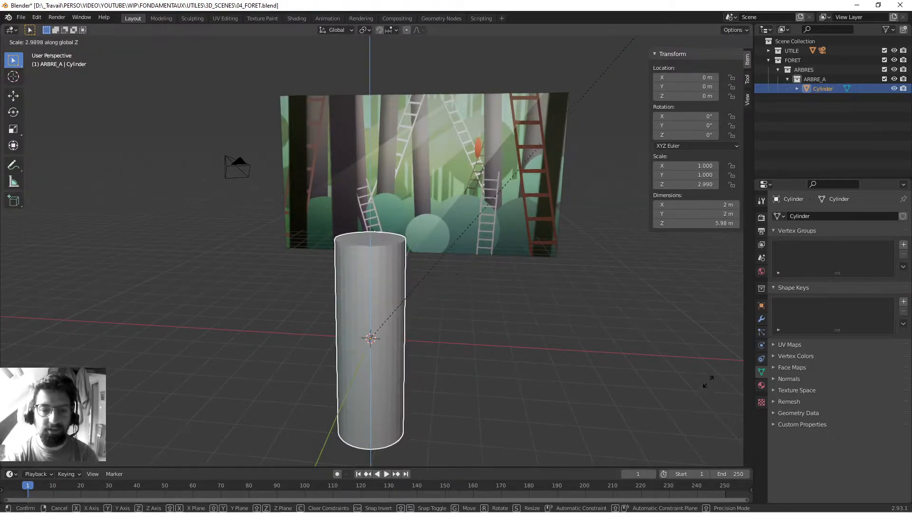
left_click(713, 351)
middle_click_drag(464, 298, 486, 316)
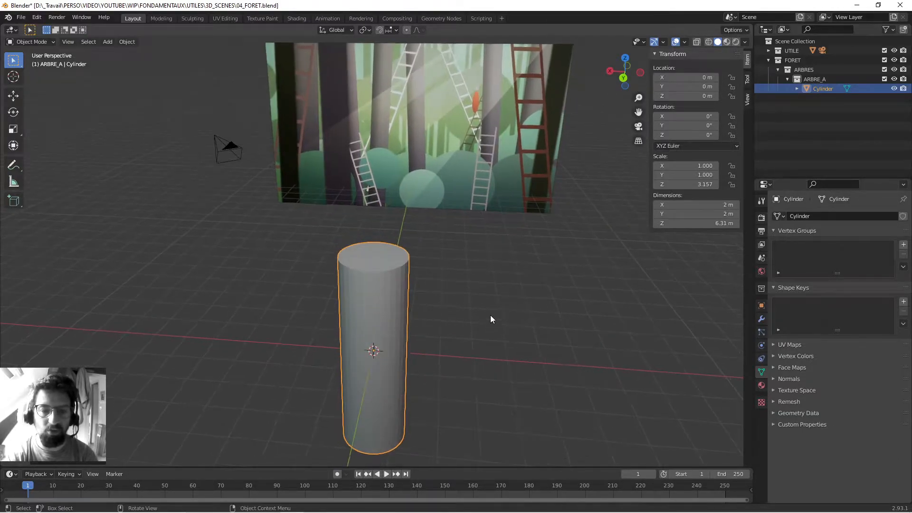
Step: Slim the cylinder in X and Y only, to about 0.39 m in diameter, and save the file
key("s")
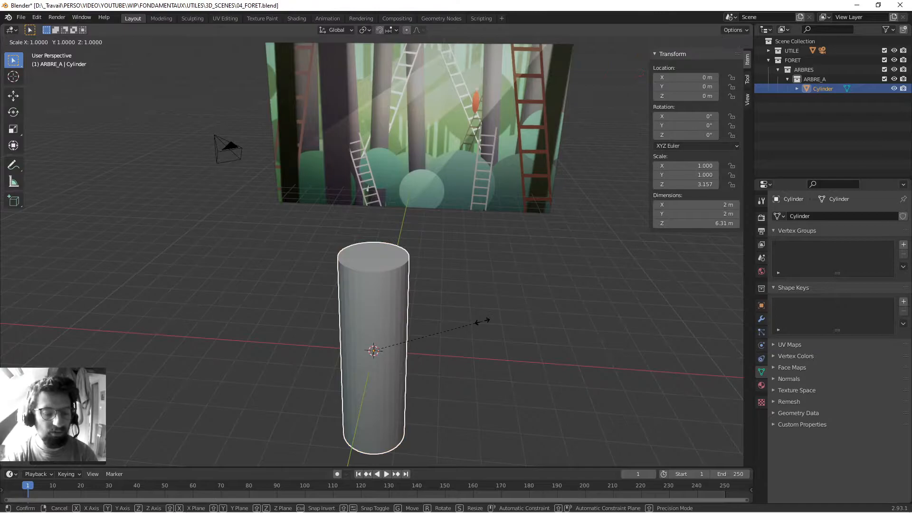
key("shift+z")
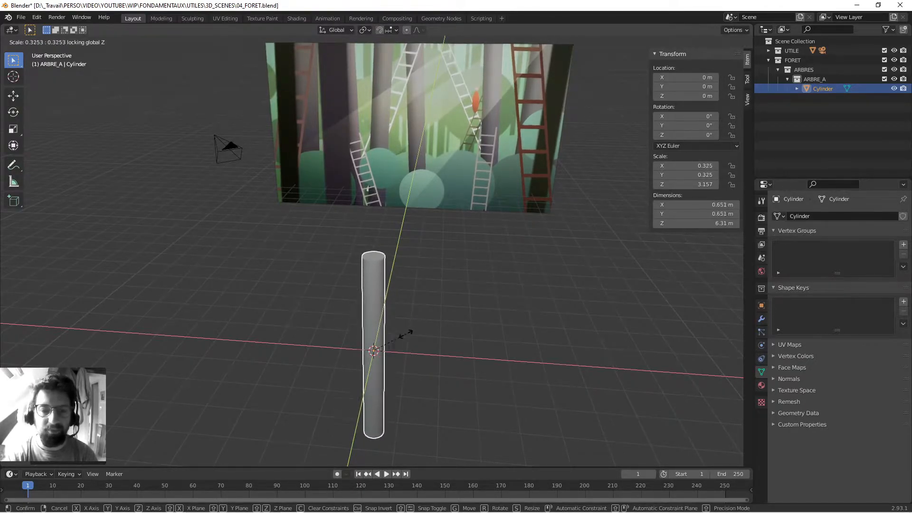
left_click(418, 346)
middle_click_drag(417, 346, 421, 328)
key("ctrl+s")
Step: Raise the cylinder along Z to about 2.97 m so that its base sits near ground level
key("g")
key("z")
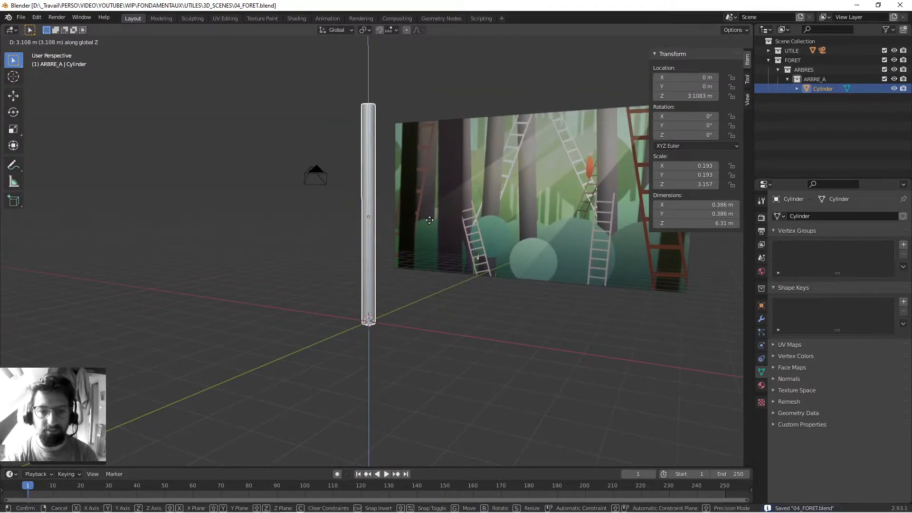
left_click(409, 263)
middle_click_drag(410, 263, 437, 291)
Step: Thicken the trunk cylinder to about 0.83 m in X and Y without changing its height, and save the file
key("s")
key("shift+z")
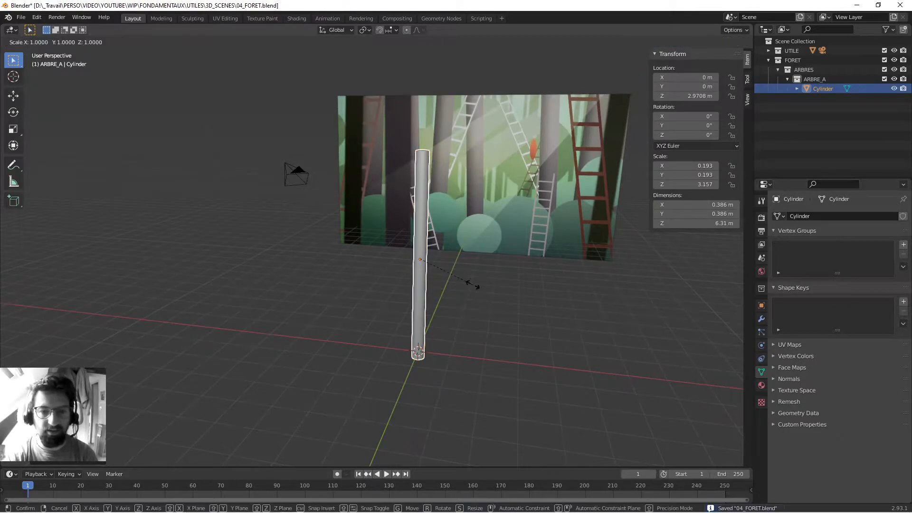
left_click(542, 288)
middle_click_drag(543, 288, 428, 271)
key("ctrl+s")
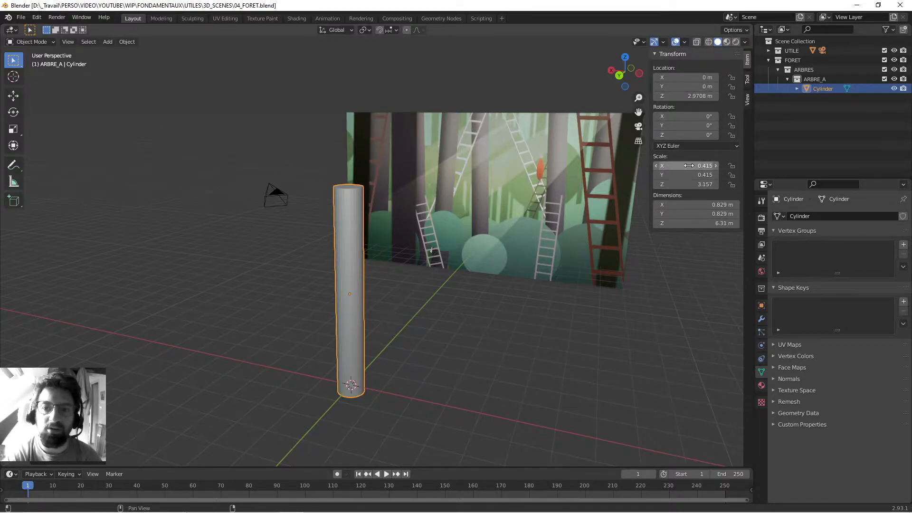
Step: Reset the cylinder's scale to its default and undo that reset
middle_click_drag(502, 187, 461, 201)
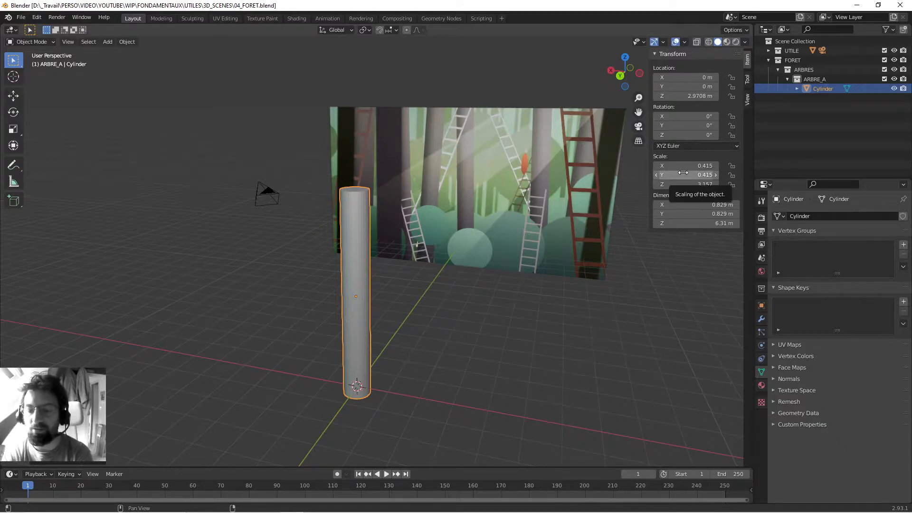
key("BackSpace")
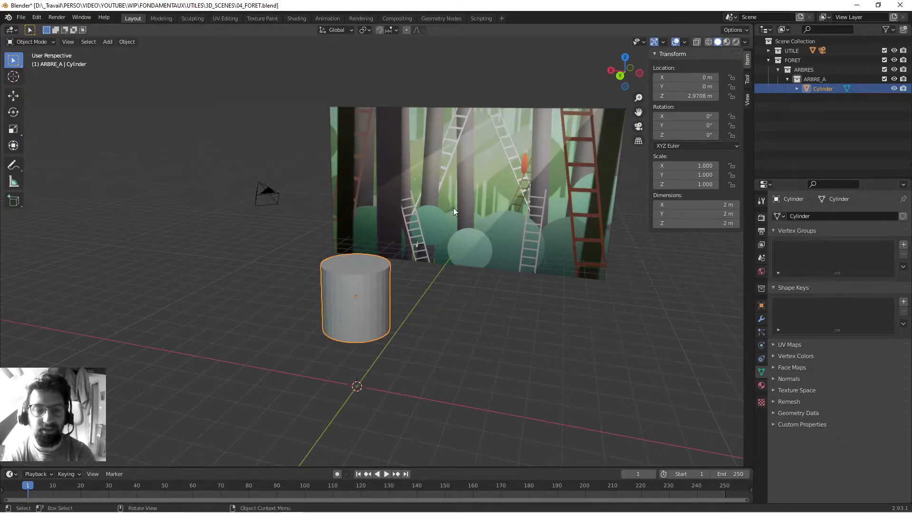
key("ctrl+z")
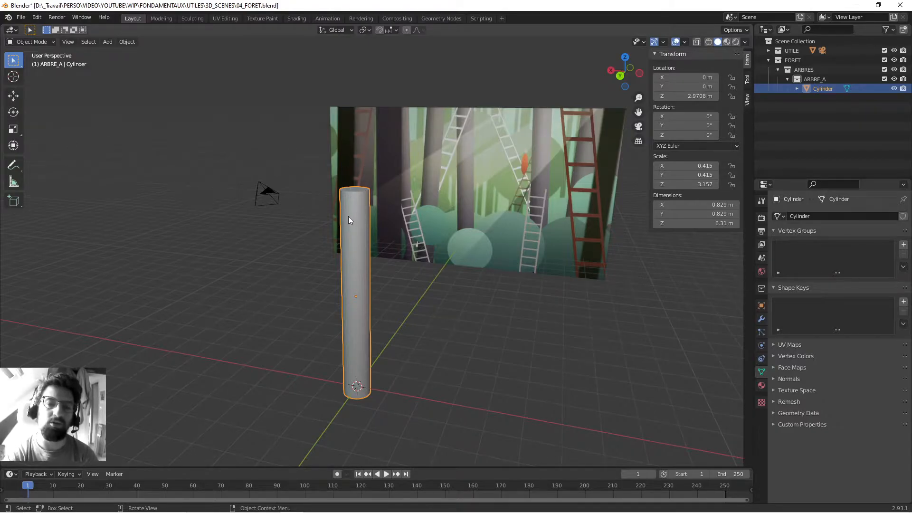
Step: Apply the cylinder's scale while keeping its current dimensions
left_click(127, 42)
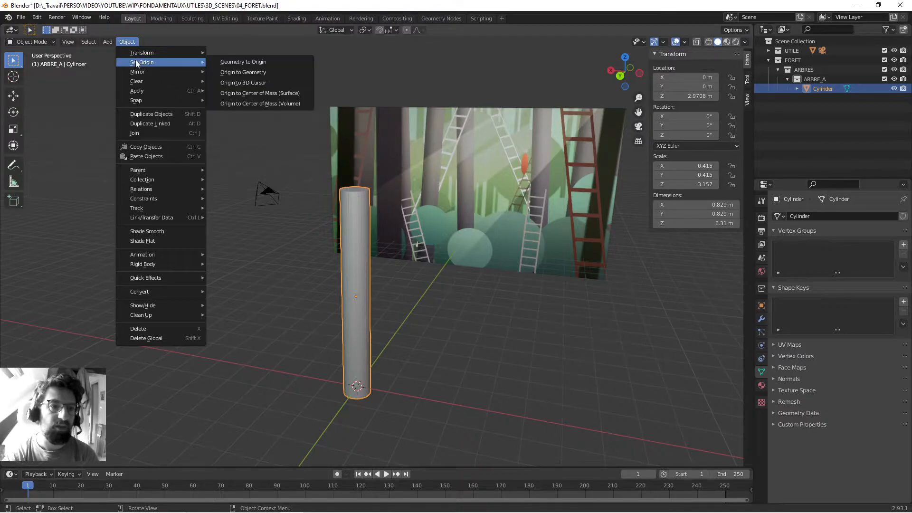
mouse_move(142, 90)
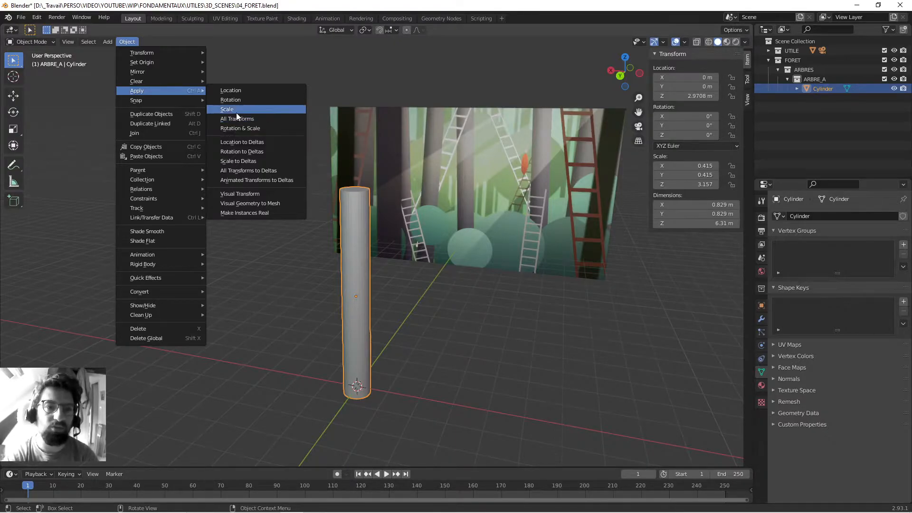
left_click(236, 113)
middle_click_drag(354, 184, 349, 203)
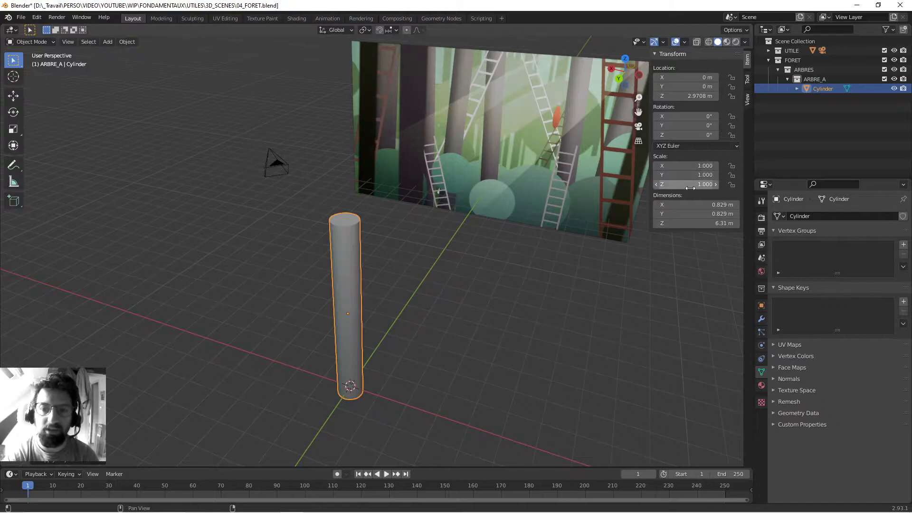
middle_click_drag(431, 218, 415, 208)
middle_click_drag(359, 241, 335, 202)
middle_click_drag(361, 285, 341, 282)
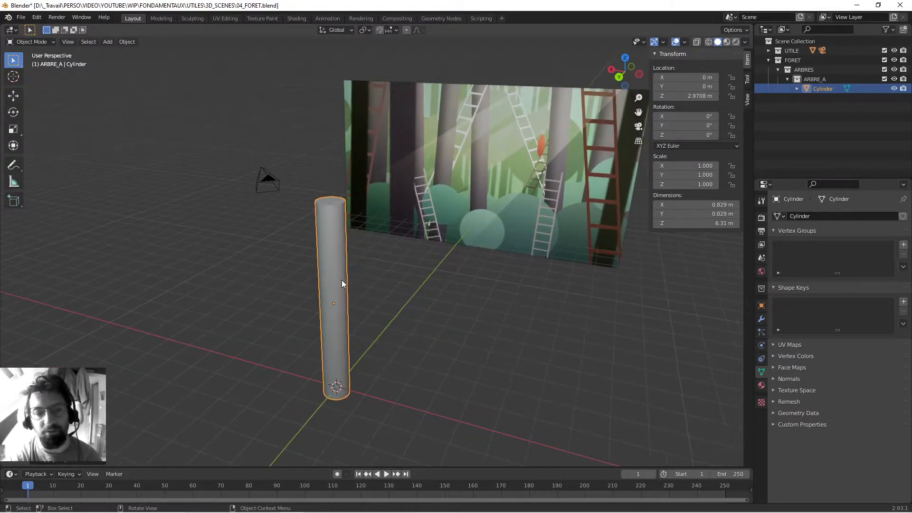
Step: Shade the cylinder smooth, enable Auto Smooth at 30° in its normals settings, and save the file
scroll(322, 241, "up", 2)
right_click(313, 237)
left_click(313, 239)
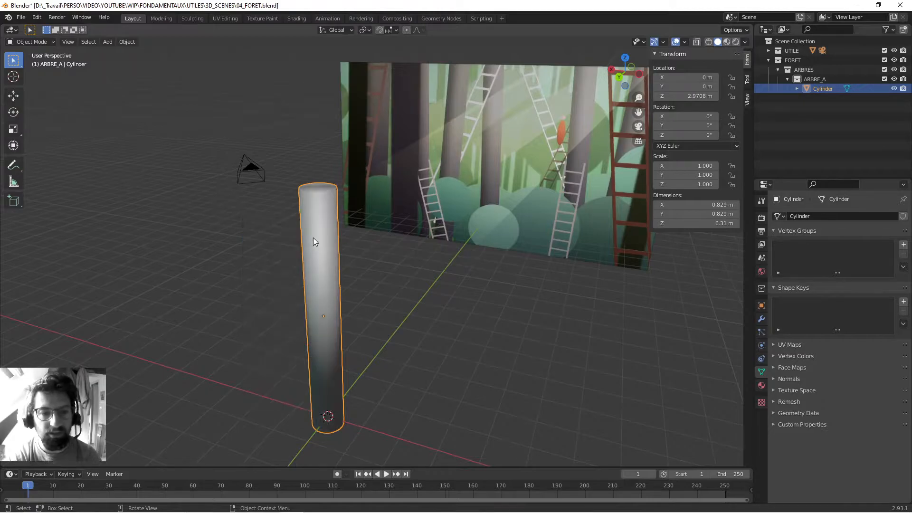
left_click(780, 378)
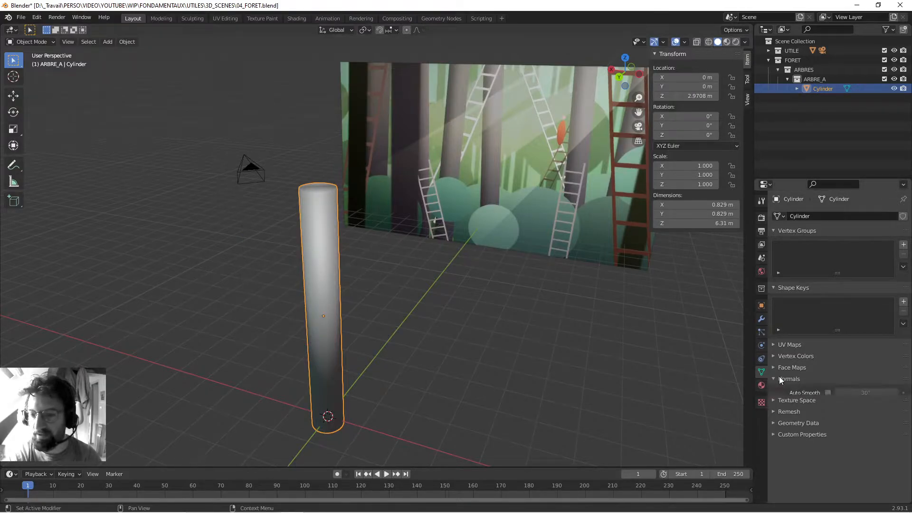
left_click(828, 393)
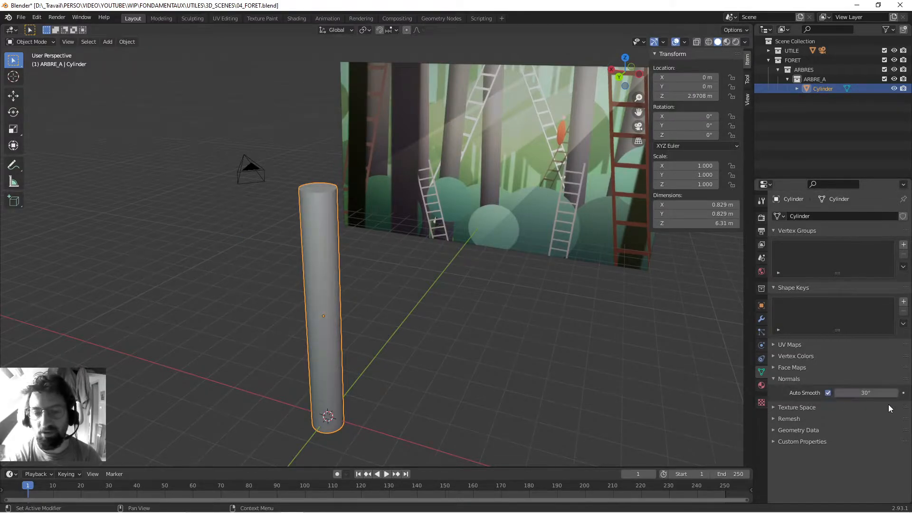
mouse_move(447, 293)
middle_mouse_down()
mouse_move(466, 303)
mouse_move(506, 291)
mouse_move(480, 300)
mouse_move(494, 297)
middle_mouse_up()
key("ctrl+s")
Step: Shift the cylinder off-centre in X and Y, and clear its location to the world origin
left_click_drag(695, 87, 711, 78)
middle_click_drag(314, 196, 393, 227)
middle_click_drag(348, 281, 242, 183)
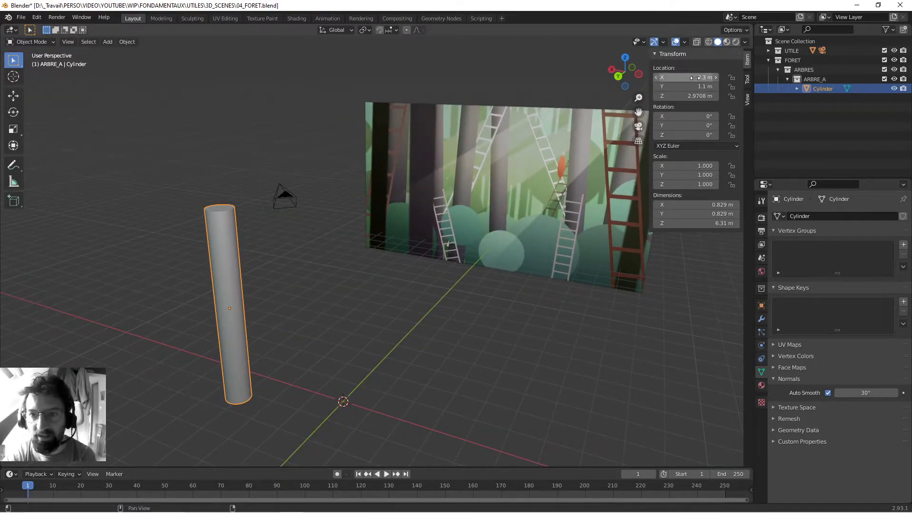
key("alt+g")
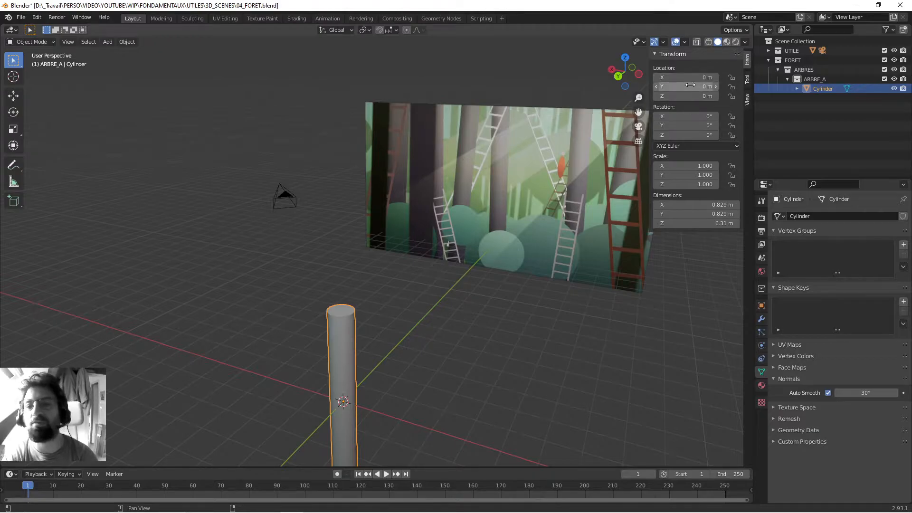
Step: Move the cylinder up along Z to about 2.97 m so its base rests near the ground, and save the file
key("g")
key("z")
left_click(417, 292)
middle_click_drag(418, 291, 438, 286)
key("ctrl+s")
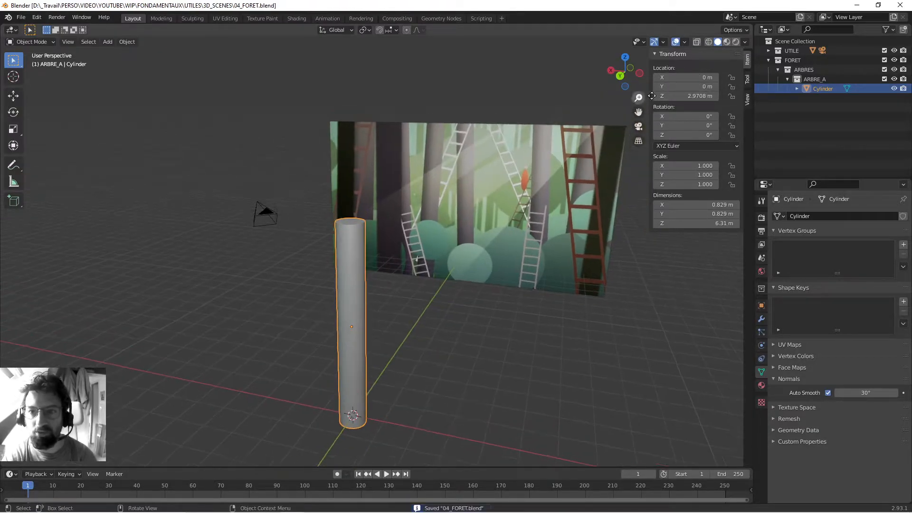
middle_click_drag(613, 120, 447, 234)
middle_click_drag(329, 194, 382, 172)
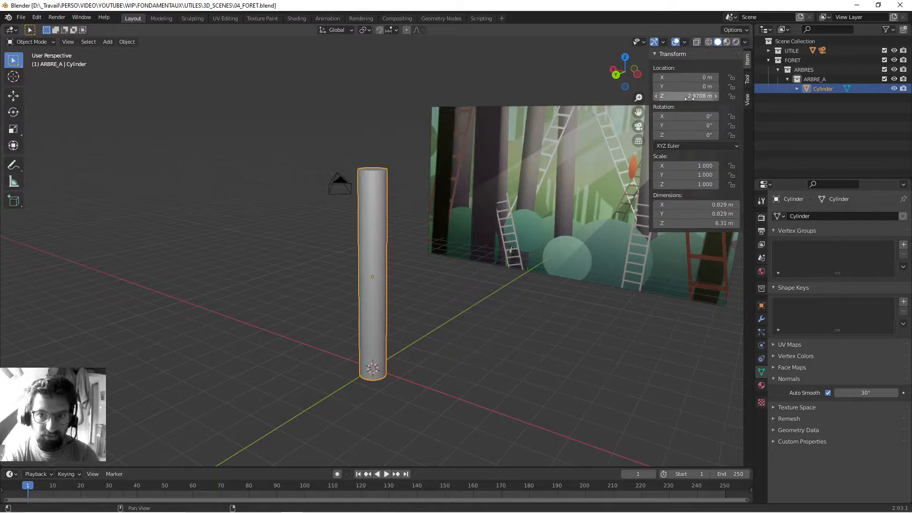
Step: Apply the cylinder's location to reset its coordinates while it stays in place
left_click(126, 41)
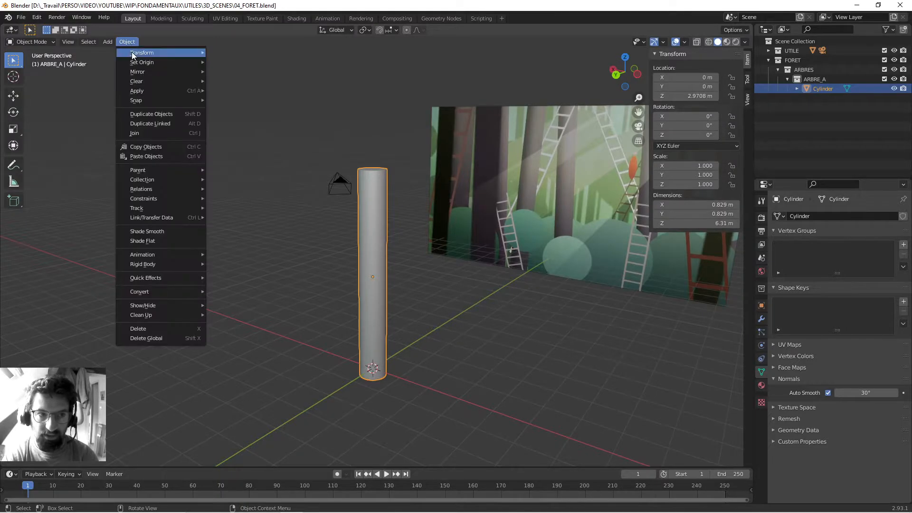
mouse_move(140, 89)
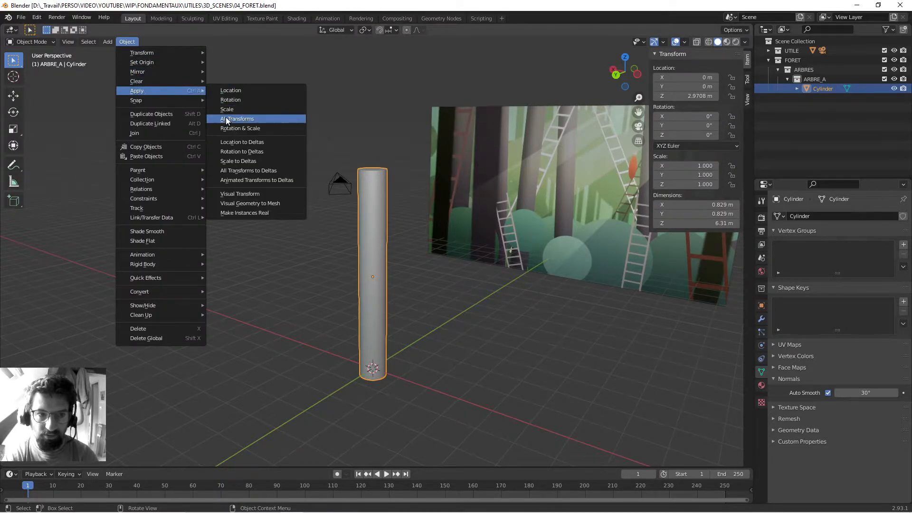
left_click(231, 90)
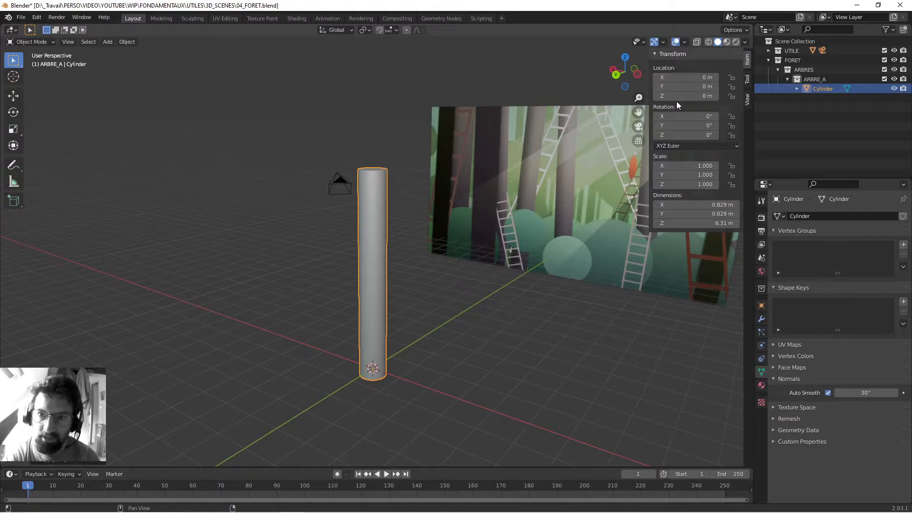
middle_click_drag(373, 325, 420, 373)
scroll(432, 297, "up", 4)
scroll(428, 352, "down", 2)
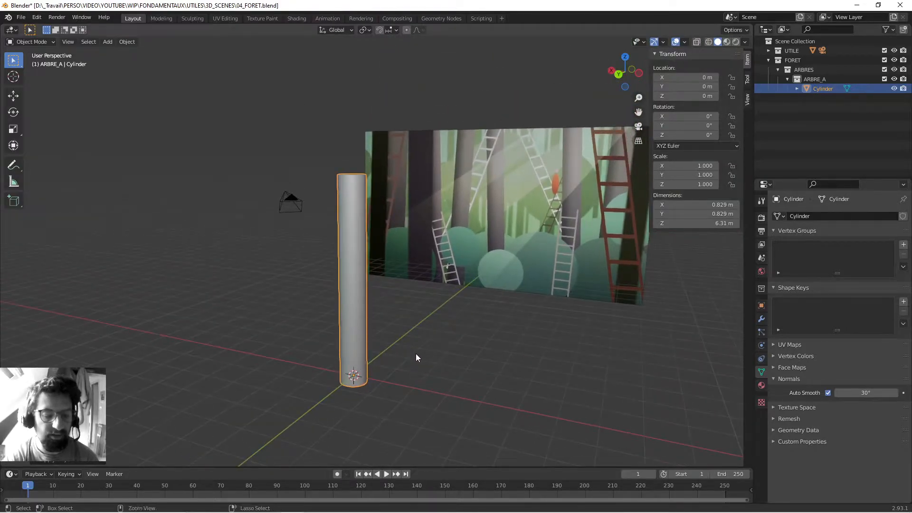
left_click(424, 362)
middle_click_drag(429, 338, 380, 285)
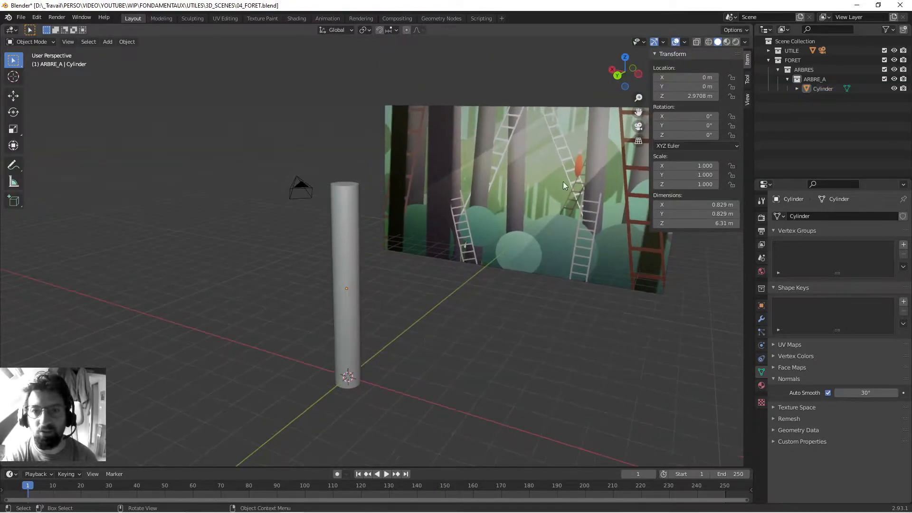
Step: Try rotating the cylinder about its mid-height origin
left_click(359, 275)
middle_click_drag(308, 216, 373, 356)
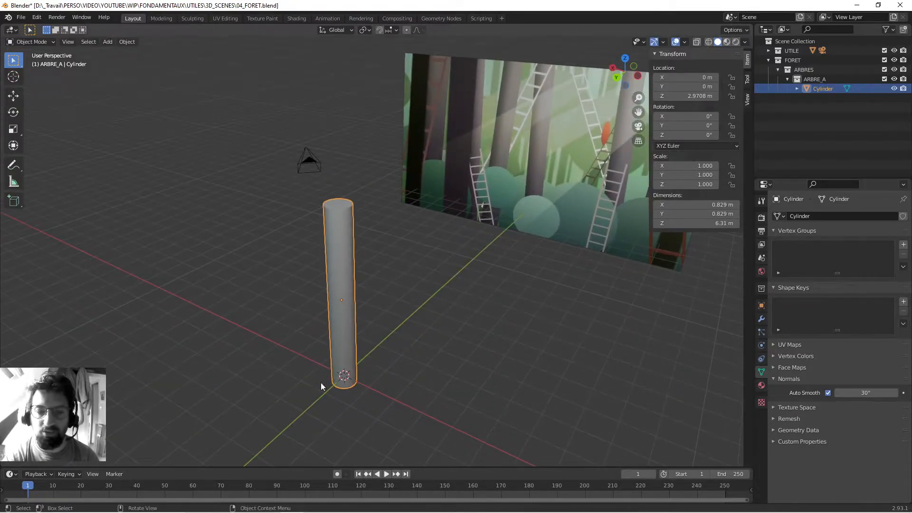
middle_click_drag(381, 298, 323, 313)
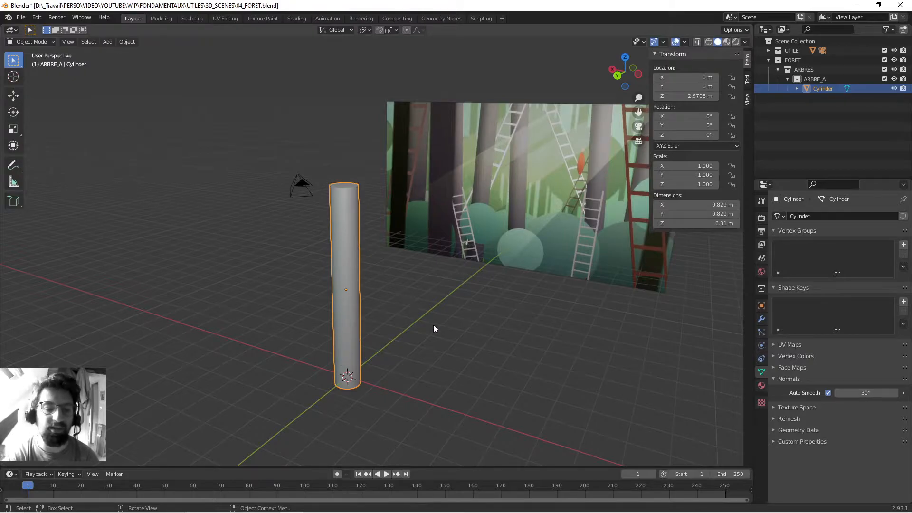
key("r")
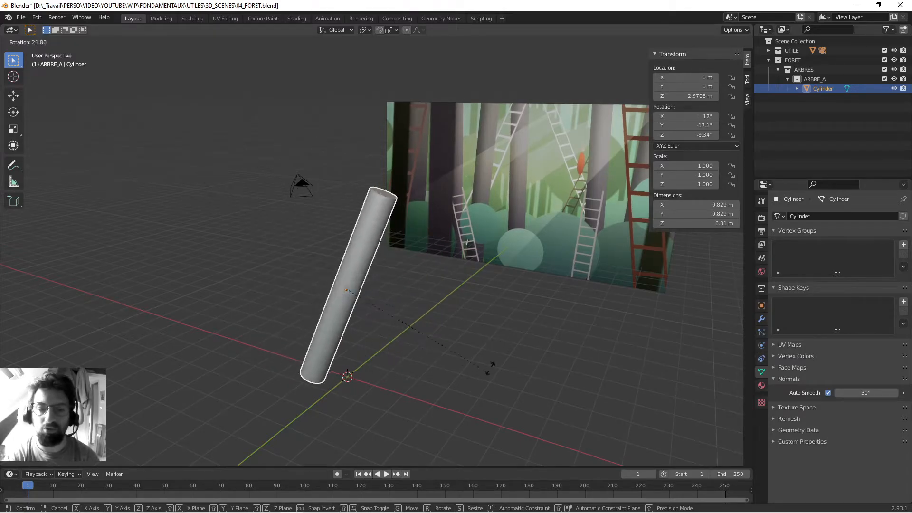
key("Escape")
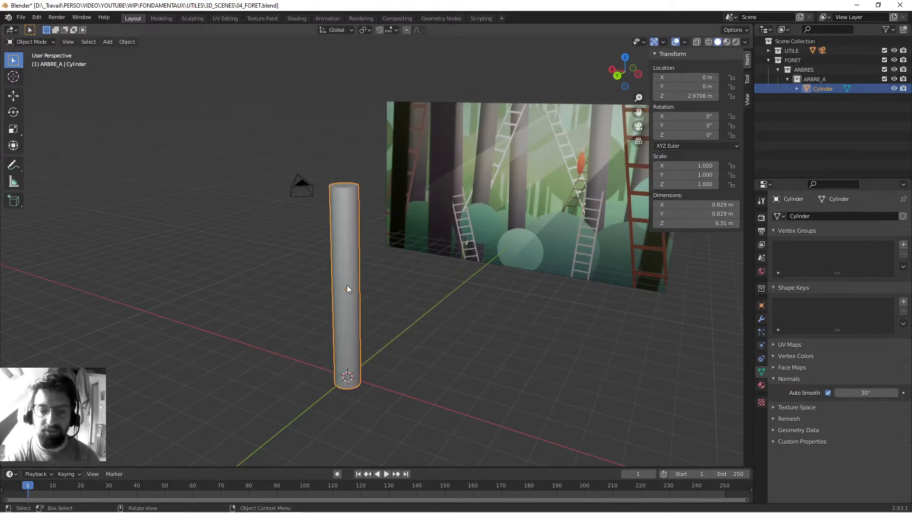
Step: Apply the cylinder's location so its origin sits at the world origin, at the trunk's base
key("alt+a")
left_click(127, 42)
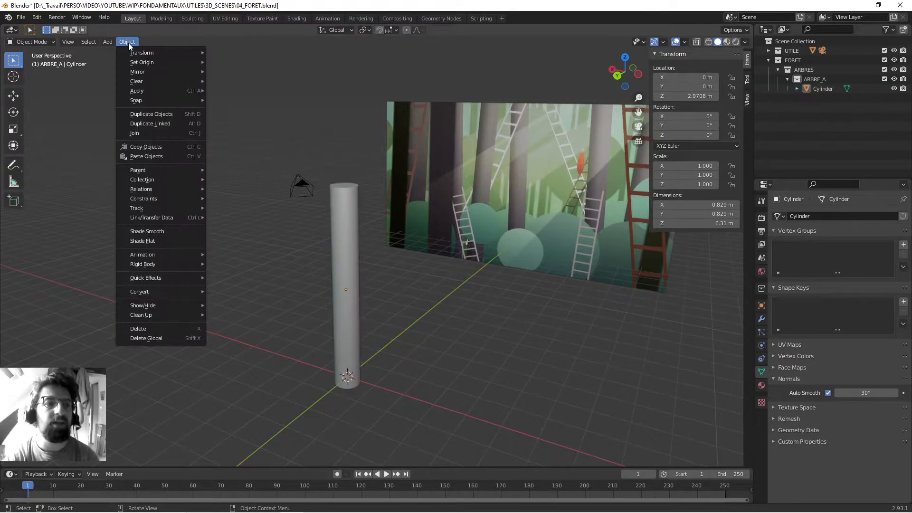
left_click(341, 241)
left_click(126, 42)
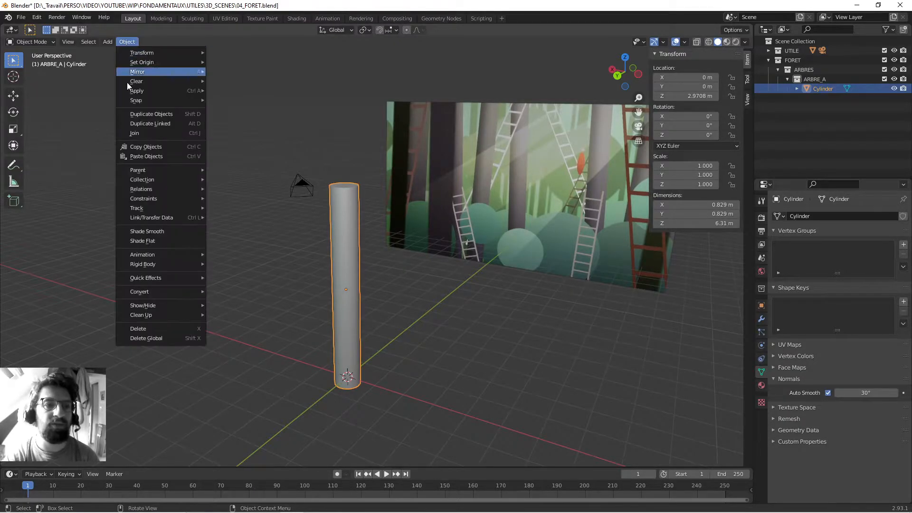
mouse_move(143, 91)
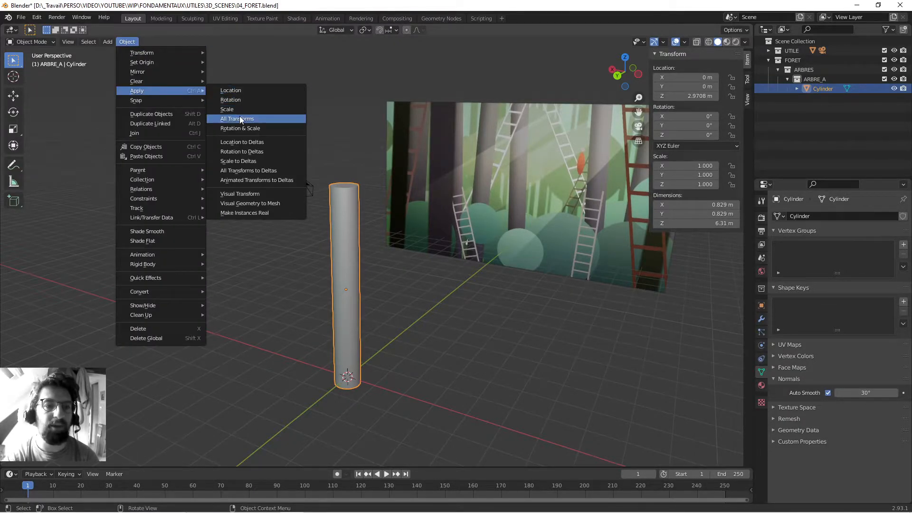
left_click(242, 90)
middle_click_drag(343, 380, 378, 377)
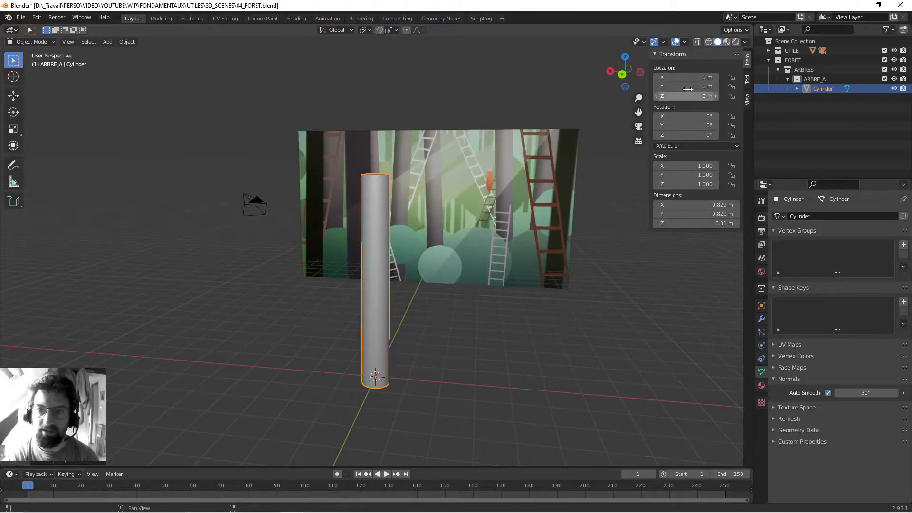
middle_click_drag(394, 261, 479, 340, "shift")
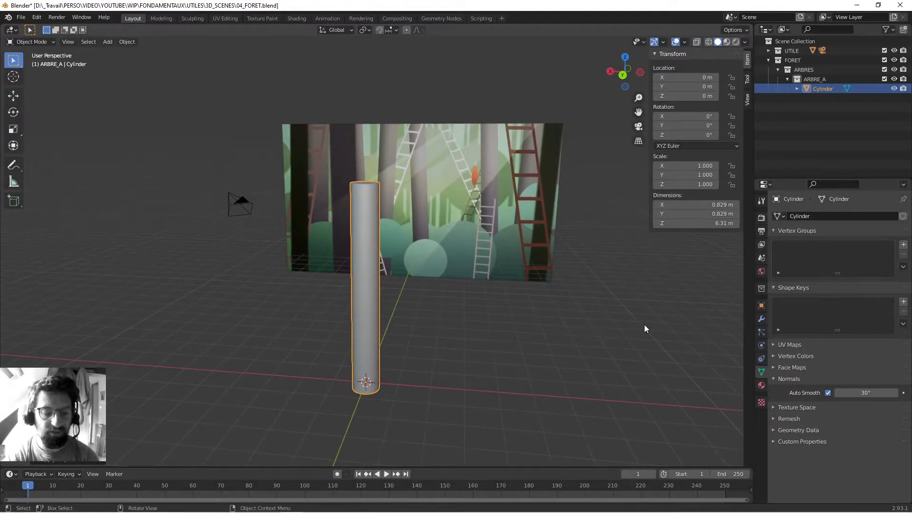
Step: Test the cylinder's rotation about its base origin without keeping it, and save the file
key("r")
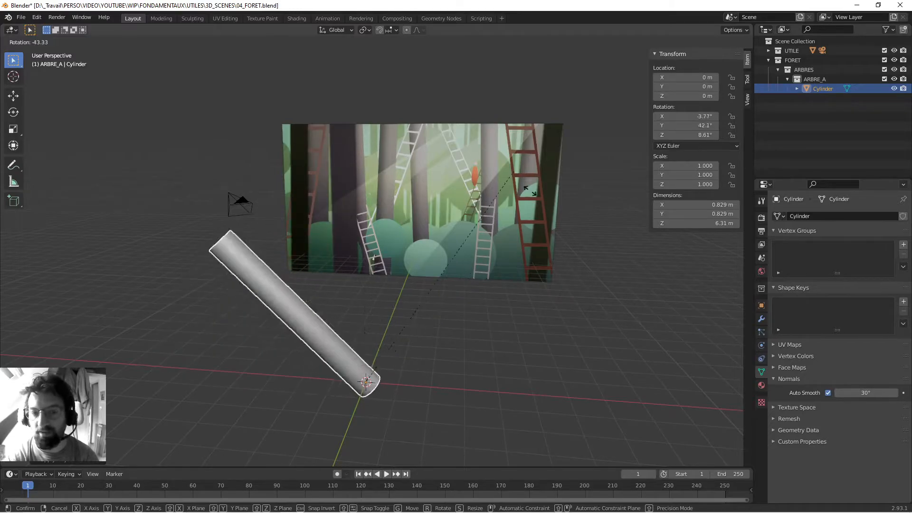
right_click(505, 294)
middle_click_drag(528, 304, 524, 312, "shift")
key("ctrl+s")
Step: Rename the cylinder object in ARBRE_A as TRONC and save the file
middle_click_drag(485, 287, 410, 308)
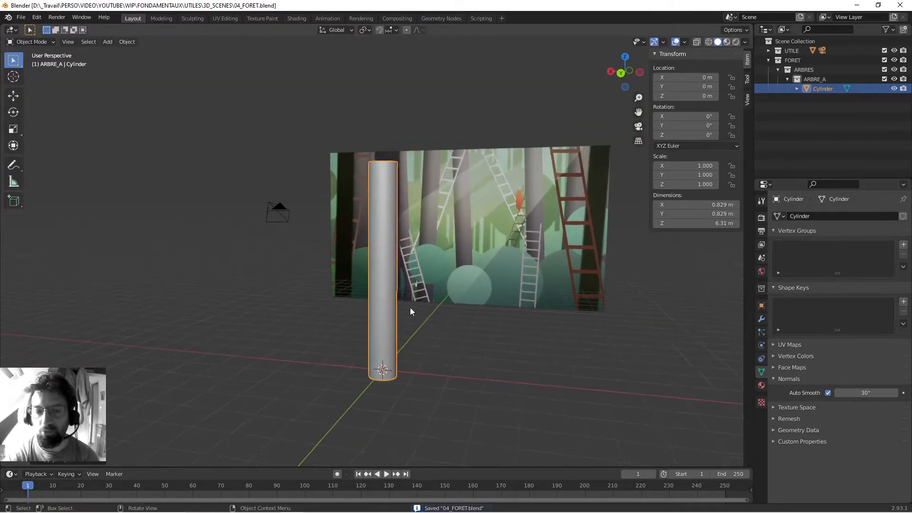
middle_click_drag(391, 177, 498, 263)
middle_click_drag(422, 309, 395, 323)
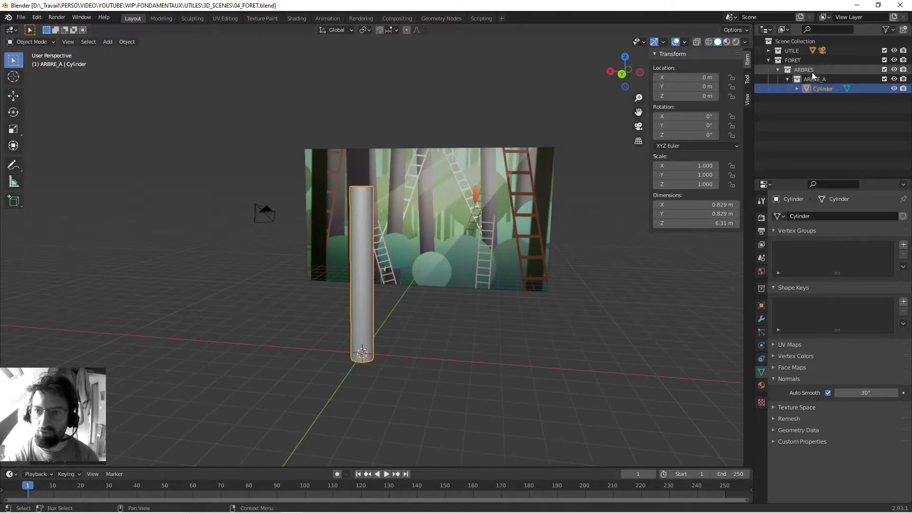
double_click(800, 90)
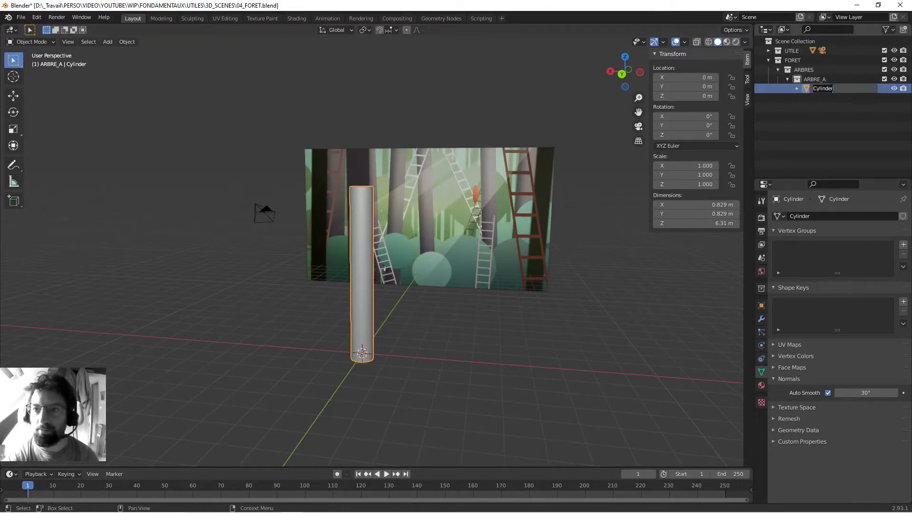
type("TRONC")
key("Return")
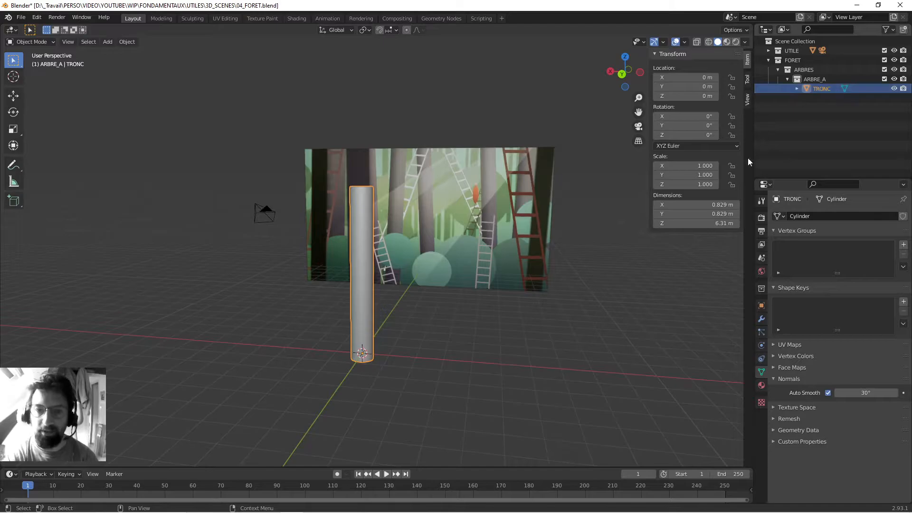
key("ctrl+s")
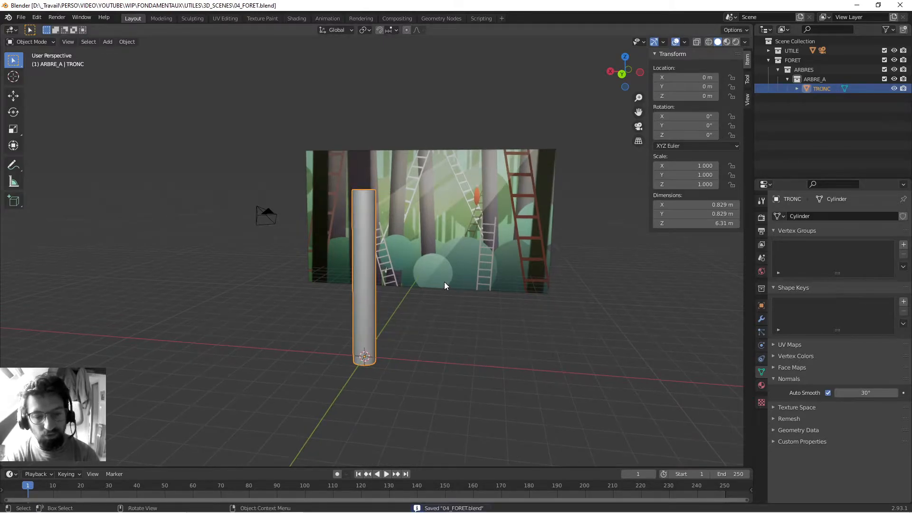
Step: Duplicate TRONC in place and move the copy up along Z to about 4.45 m
middle_click_drag(436, 284, 425, 307)
middle_click_drag(594, 265, 429, 301)
key("shift+d")
key("Escape")
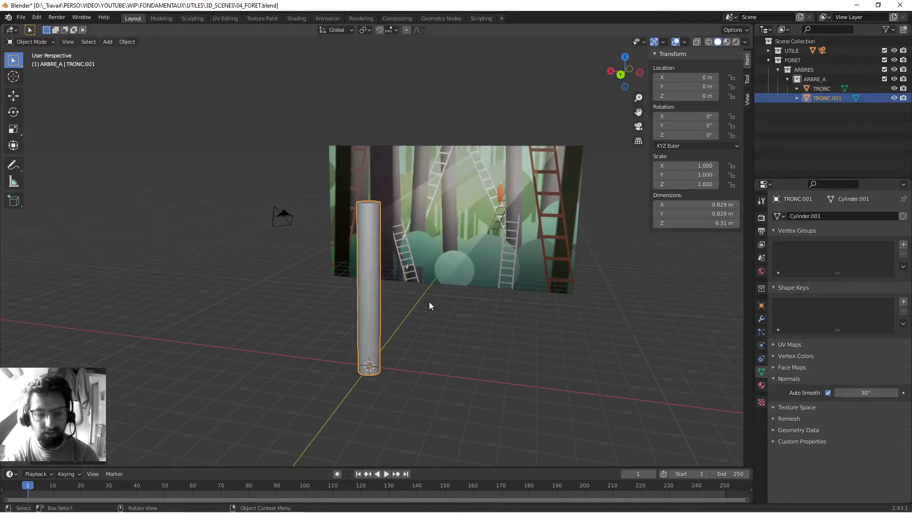
key("g")
key("z")
left_click(429, 184)
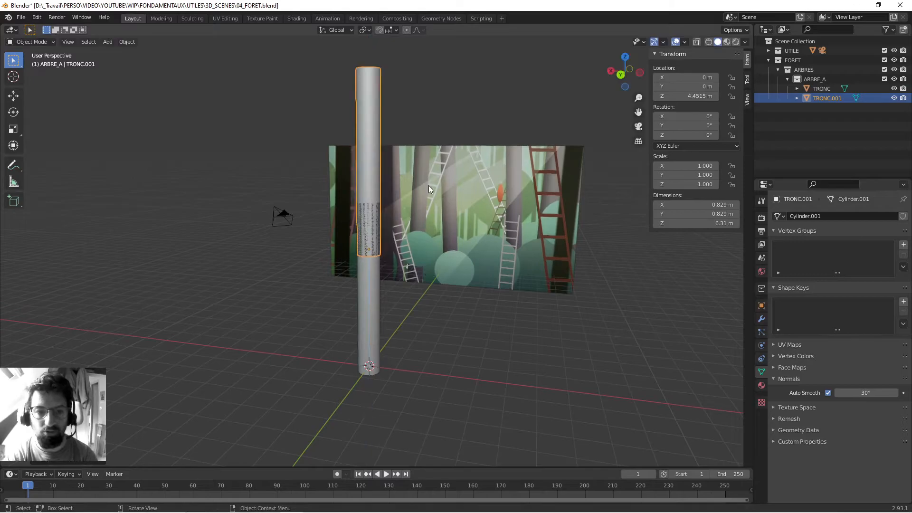
Step: Scale the copy to about 0.53, tilt it diagonally and shift it against the trunk as a first branch
key("s")
left_click(457, 183)
key("r")
left_click(533, 307)
middle_click_drag(533, 308, 554, 310)
key("g")
left_click(452, 278)
key("r")
left_click(472, 316)
mouse_move(473, 315)
middle_mouse_down()
mouse_move(454, 252)
mouse_move(475, 283)
mouse_move(475, 324)
middle_mouse_up()
left_click(375, 278)
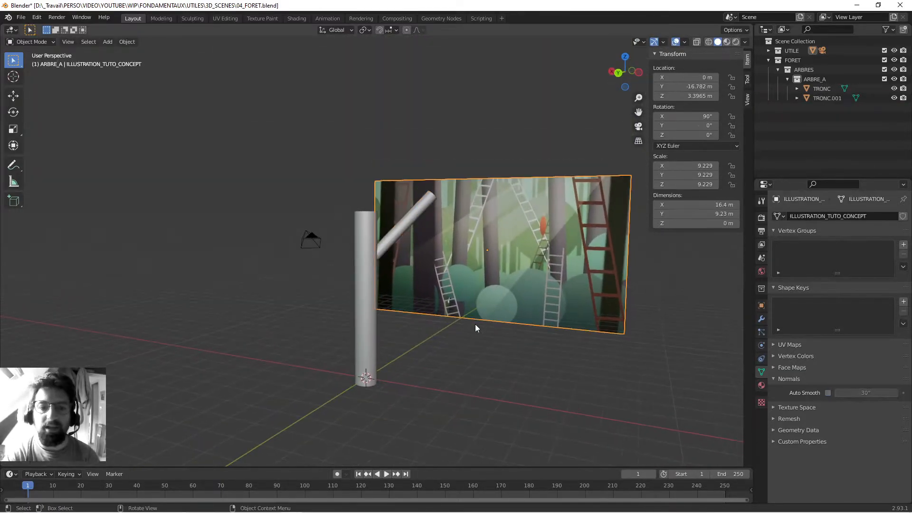
left_click(368, 280)
middle_click_drag(420, 246, 438, 291)
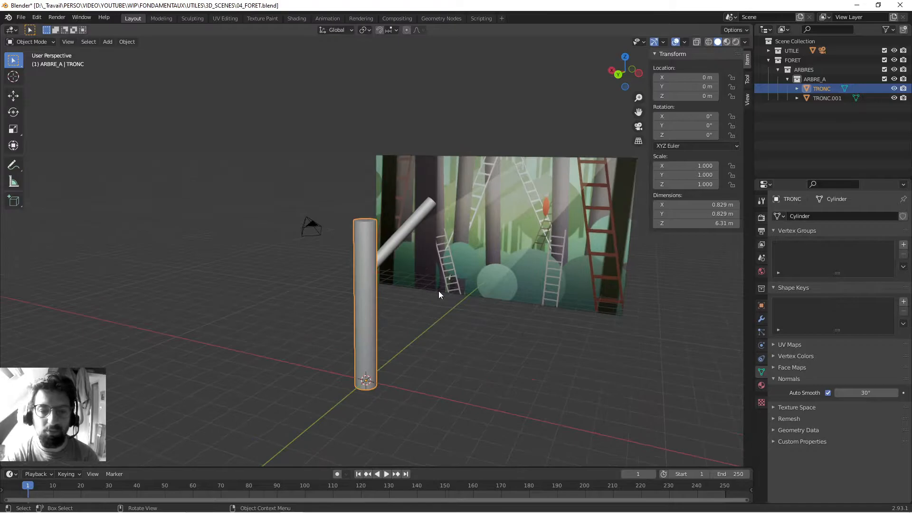
key("g")
right_click(375, 252)
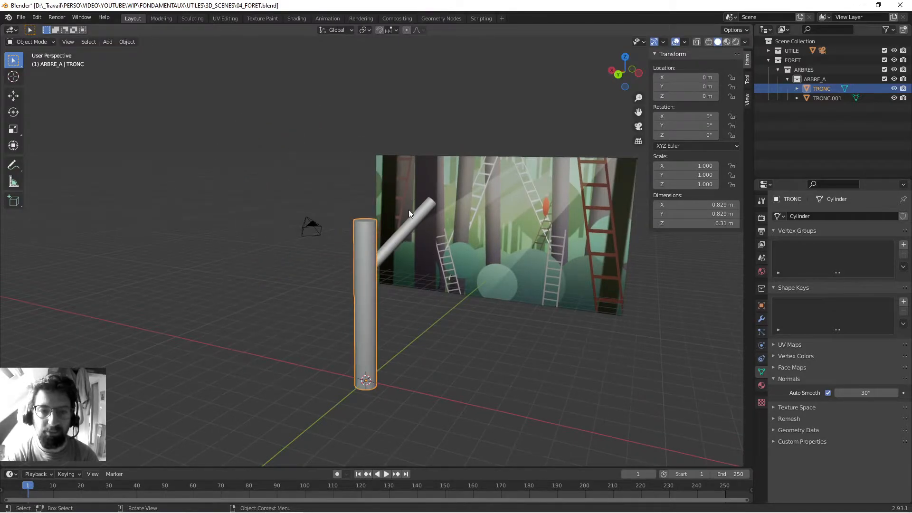
middle_click_drag(322, 293, 303, 290)
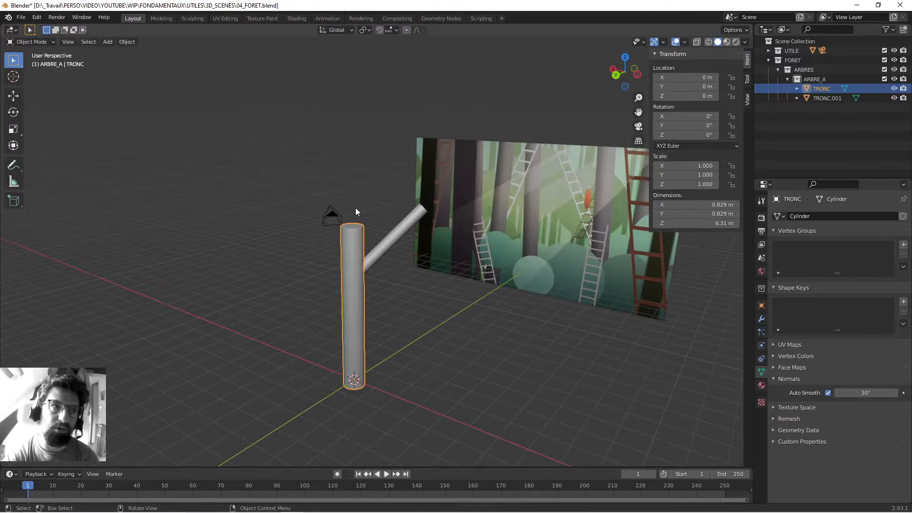
Step: Duplicate the first branch in place and rotate the copy around Z towards the opposite side of the trunk
middle_click_drag(317, 222, 296, 251)
middle_click_drag(395, 267, 370, 275)
left_click(369, 257)
middle_click_drag(267, 316, 338, 351)
key("shift+d")
right_click(322, 336)
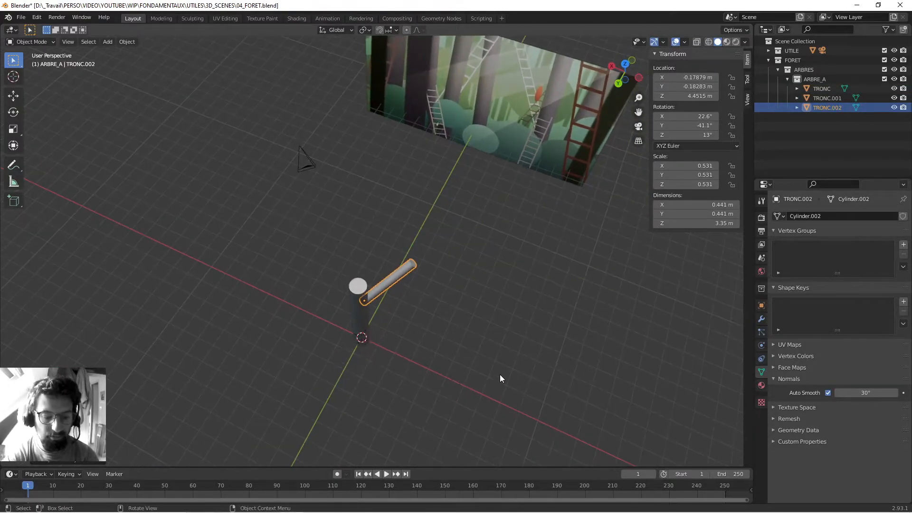
key("r")
key("z")
left_click(407, 239)
Step: Shift the second branch horizontally against the trunk and scale it down to about 0.43
middle_click_drag(435, 343, 418, 393)
key("g")
key("shift+z")
left_click(405, 396)
key("s")
left_click(463, 285)
Step: Rotate the second branch to about 38°, -50° and 121° in X, Y and Z, lower it and adjust its position against the trunk
key("r")
left_click(443, 229)
middle_click_drag(444, 229, 480, 218)
key("r")
left_click(456, 248)
key("g")
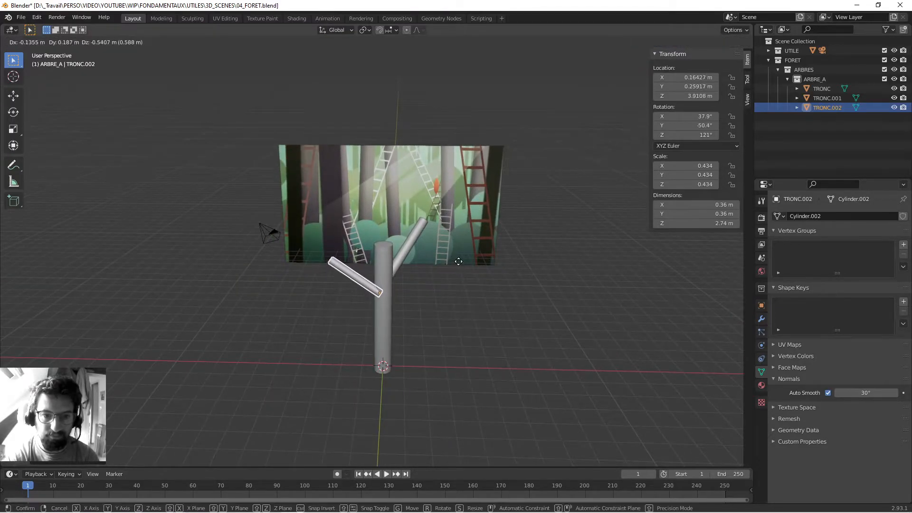
left_click(458, 260)
middle_click_drag(458, 259, 418, 331)
key("g")
left_click(443, 327)
Step: Duplicate the first branch, turn the copy to about -67.5° in Z, and shift it horizontally to about X -0.28 m, Y 0.25 m
left_click(408, 284)
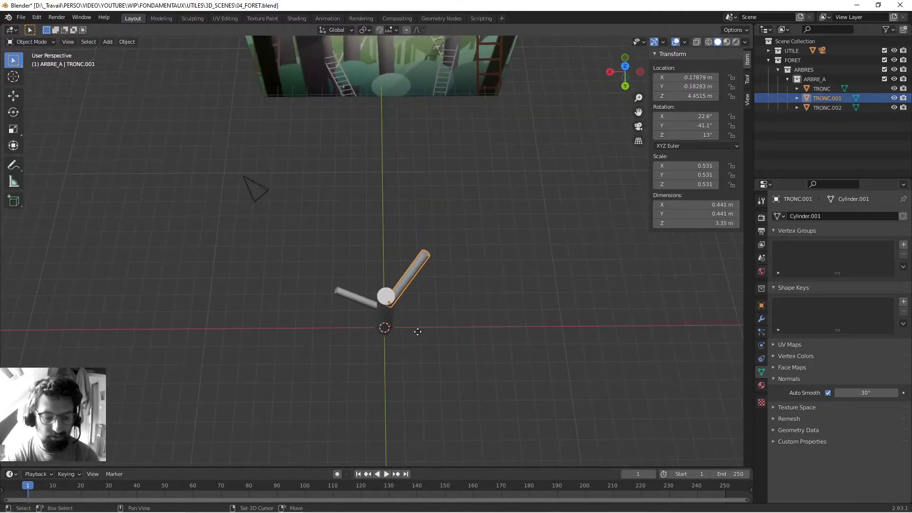
key("shift+d")
right_click(418, 332)
middle_click_drag(330, 370, 345, 391)
key("r")
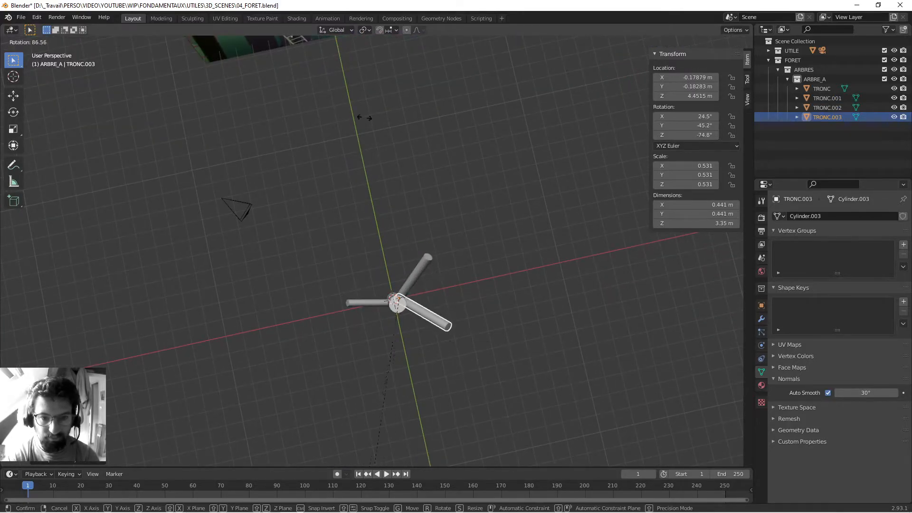
left_click(388, 93)
key("g")
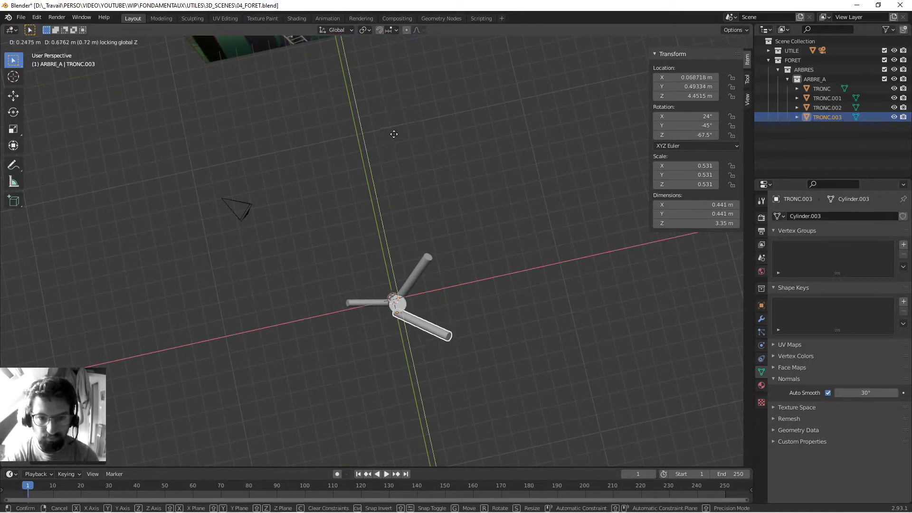
left_click(400, 129)
Step: Lower the third branch along Z to about 2.22 m and scale it up to about 0.77
middle_click_drag(400, 128, 407, 164)
key("g")
key("z")
left_click(395, 212)
key("s")
left_click(499, 213)
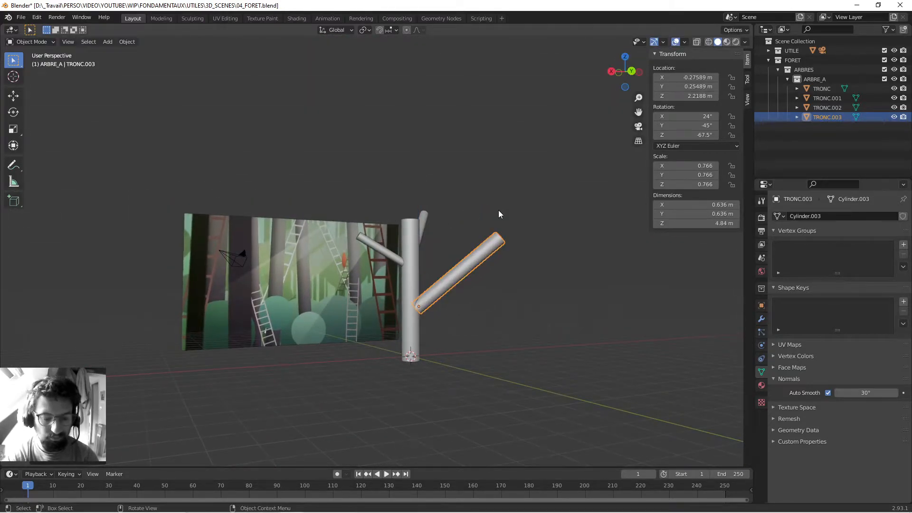
Step: Try scaling the third branch along the global Z axis
key("s")
key("z")
left_click(468, 213)
mouse_move(468, 214)
middle_mouse_down()
mouse_move(449, 233)
mouse_move(475, 226)
middle_mouse_up()
key("ctrl+z")
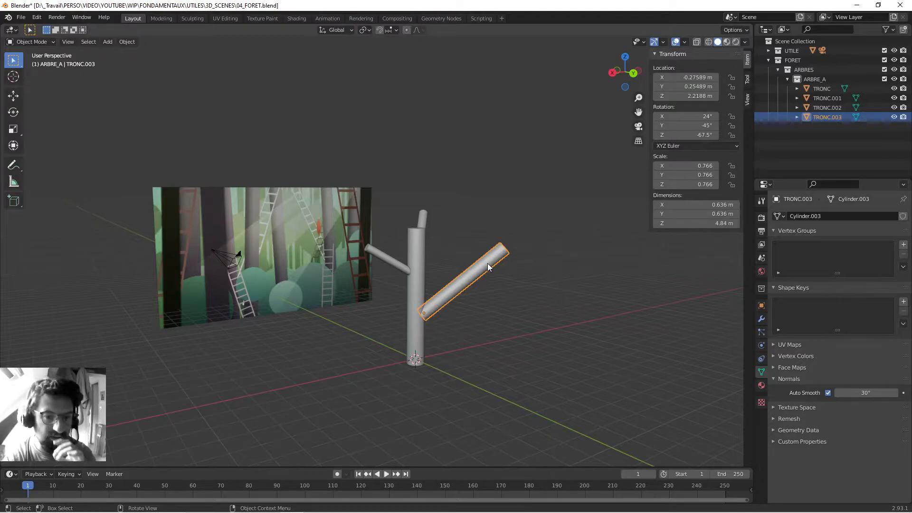
key("s")
key("z")
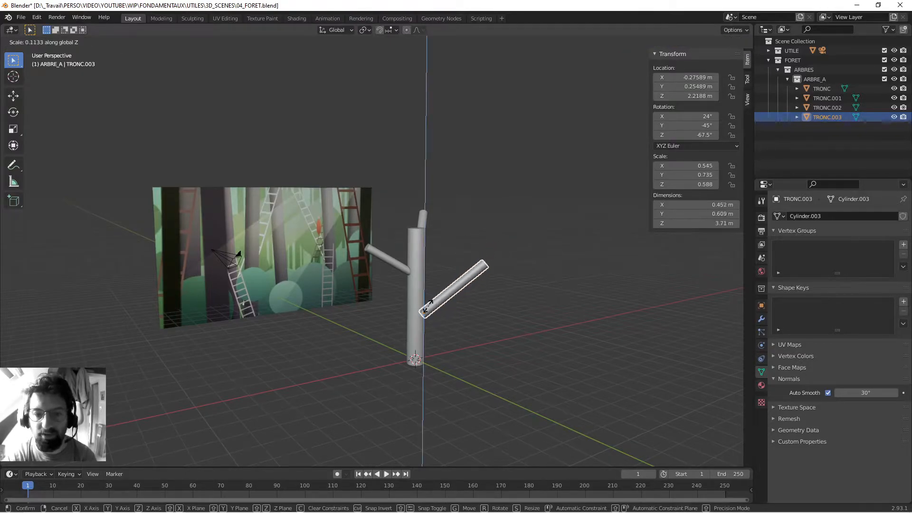
right_click(422, 309)
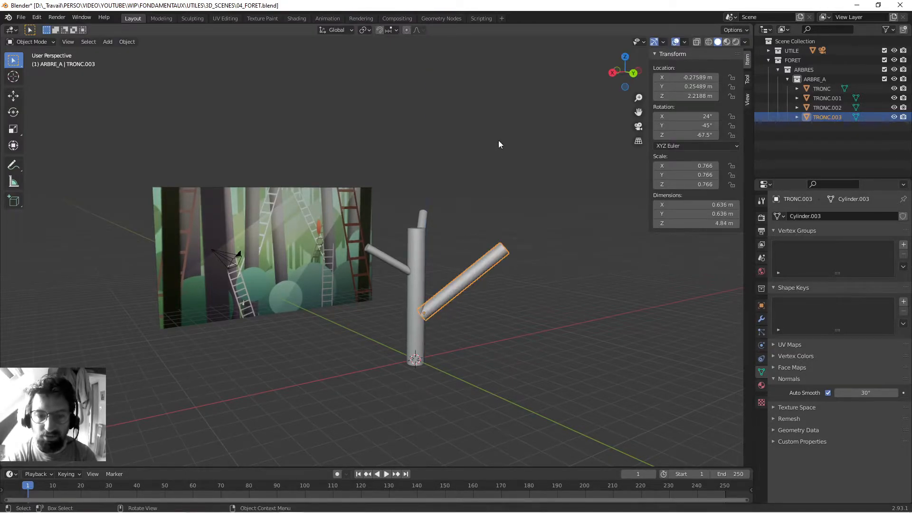
Step: Try flattening the third branch with another global Z scaling and undo that change
middle_click_drag(498, 140, 461, 176)
key("s")
key("z")
left_click(401, 292)
mouse_move(442, 273)
middle_mouse_down()
mouse_move(364, 288)
mouse_move(483, 224)
mouse_move(438, 257)
middle_mouse_up()
scroll(364, 288, "up", 3)
scroll(483, 224, "up", 2)
scroll(321, 310, "down", 4)
middle_click_drag(320, 310, 468, 300)
scroll(332, 312, "up", 3)
key("ctrl+z")
Step: Shorten the third branch along its local Z axis to a Z scale of about 0.43
scroll(442, 304, "down", 3)
key("s")
key("z")
key("z")
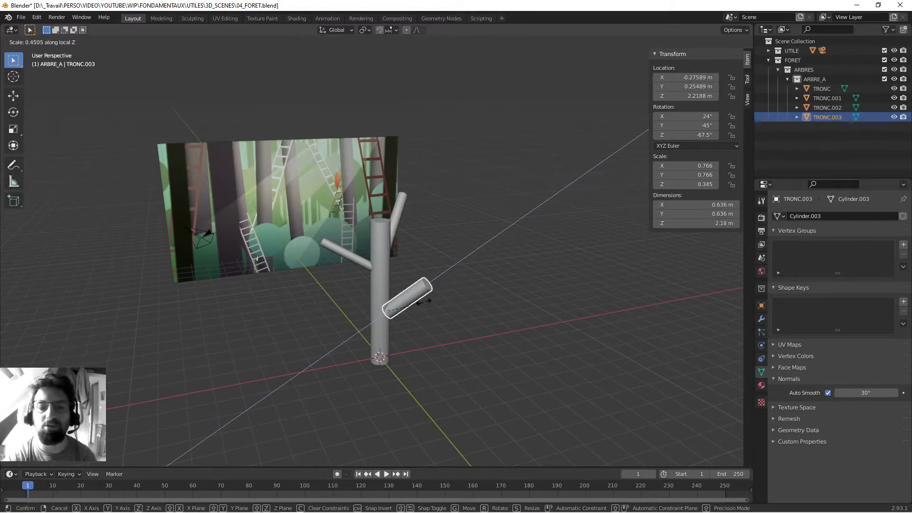
left_click(400, 261)
middle_click_drag(400, 261, 464, 264)
Step: Shift the third branch horizontally against the trunk to about X -0.12 m, Y 0.12 m, and save the file
key("g")
key("shift+z")
left_click(400, 318)
key("ctrl+s")
left_click(495, 294)
Step: Collapse the ARBRE_A collection in the outliner and instance it to the scene
left_click(813, 79)
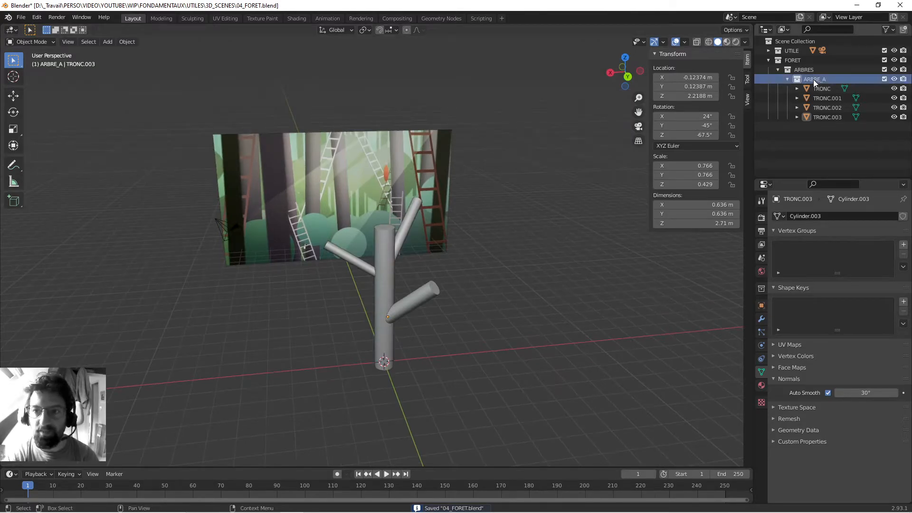
left_click(787, 79)
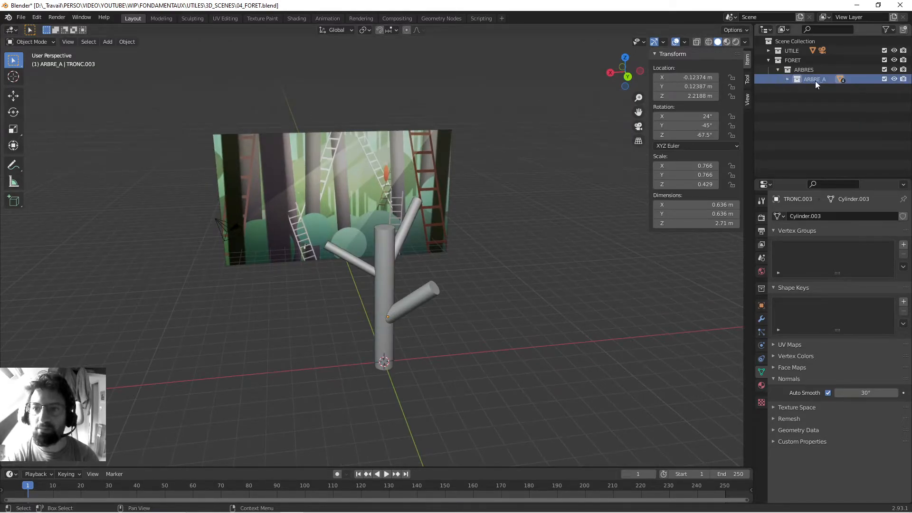
right_click(813, 80)
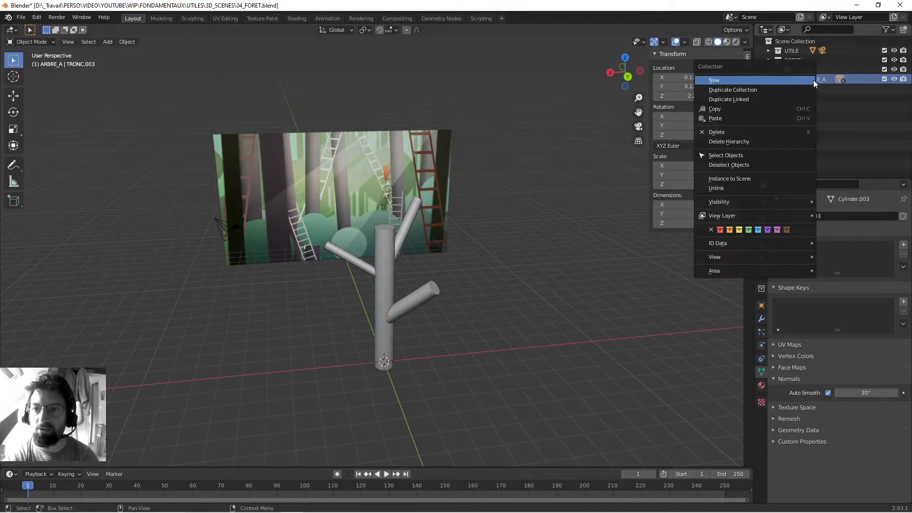
left_click(735, 179)
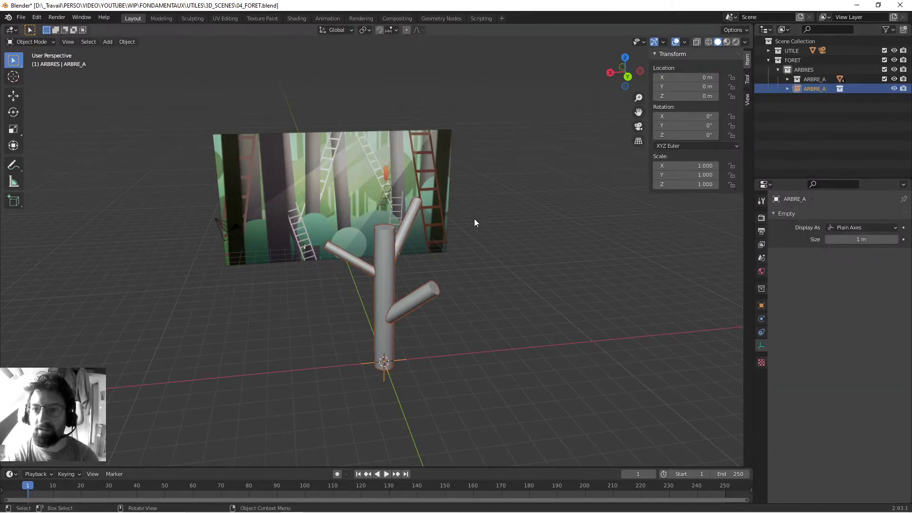
Step: Move the ARBRE_A instance horizontally beside the original tree to about X -6.78 m, Y -1.95 m
middle_click_drag(504, 215, 661, 200)
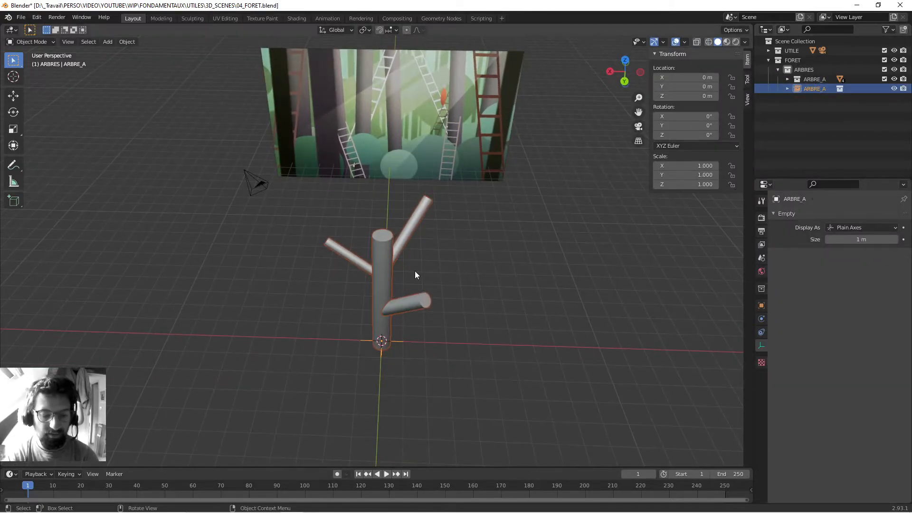
key("g")
key("shift+z")
left_click(554, 245)
middle_click_drag(574, 279, 533, 291, "shift")
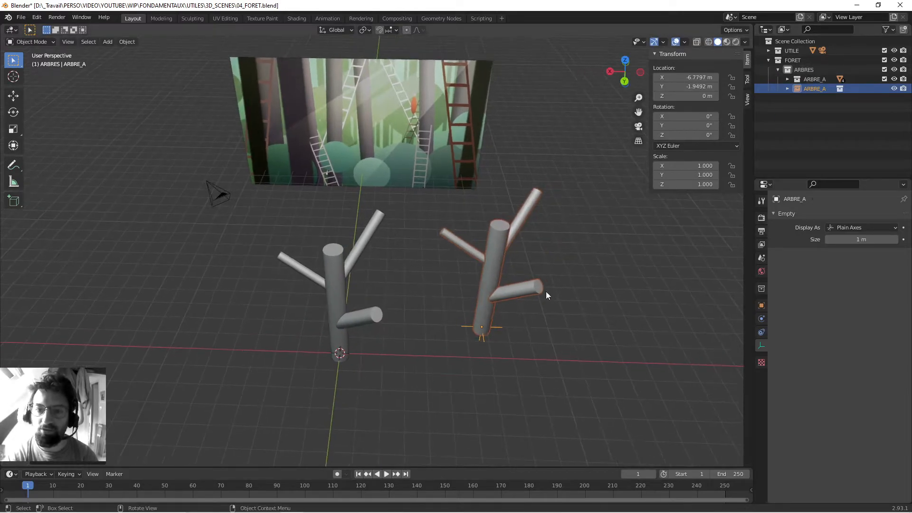
left_click(531, 299)
middle_click_drag(402, 296, 426, 275, "shift")
Step: Expand the ARBRE_A collection in the outliner and save the file
left_click(823, 78)
left_click(788, 79)
key("ctrl+s")
Step: Compare the original tree's separate trunk and branch objects with the contents of the ARBRE_A instance
left_click(351, 283)
left_click(350, 282)
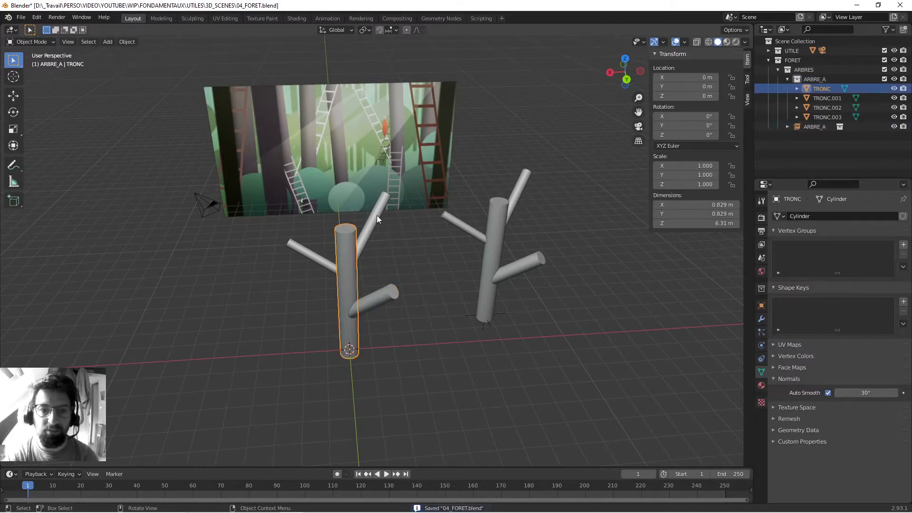
left_click(379, 217)
left_click(298, 249)
left_click(813, 128)
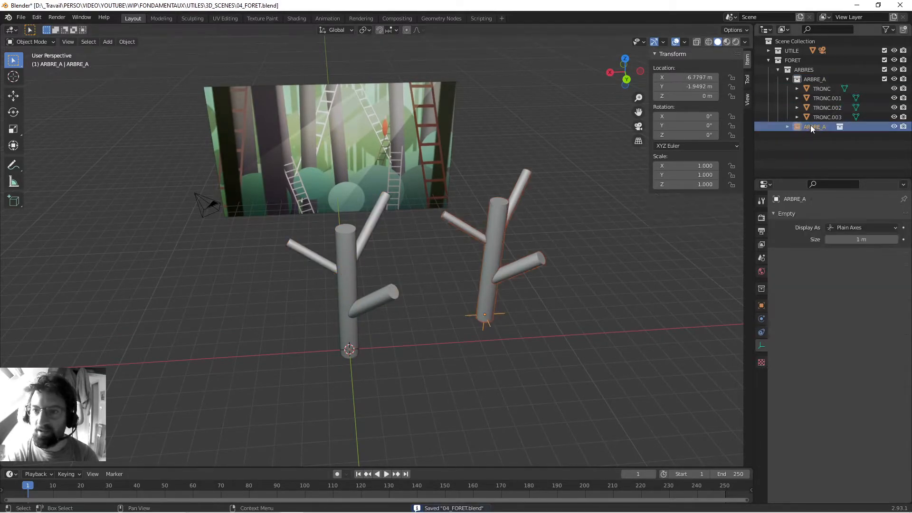
left_click(788, 126)
left_click(825, 137)
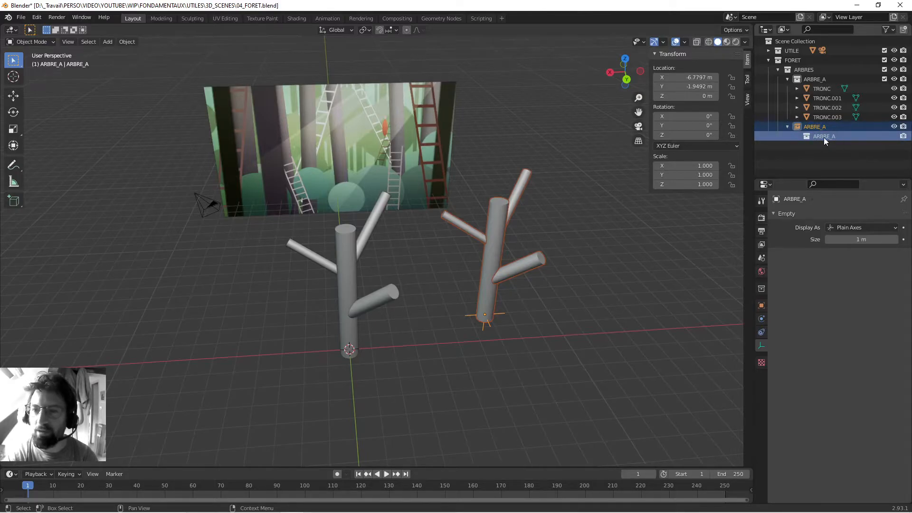
left_click(787, 127)
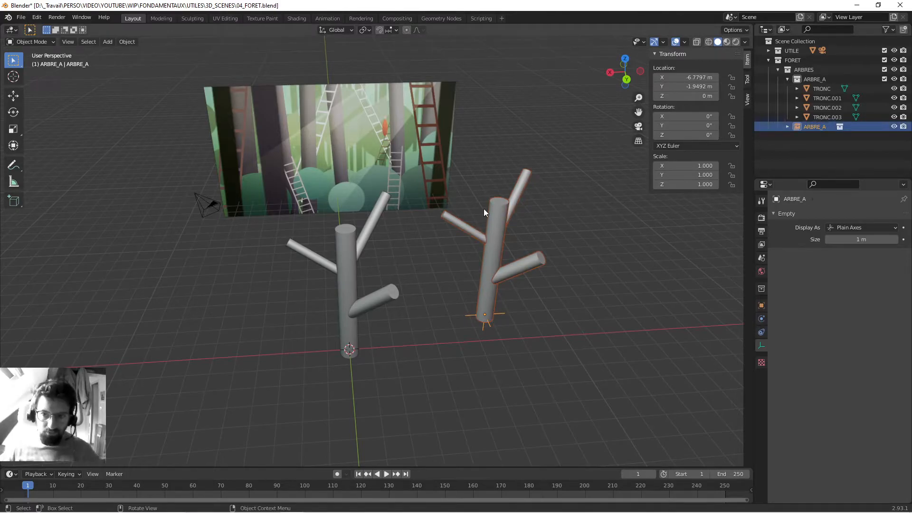
middle_click_drag(484, 209, 397, 233)
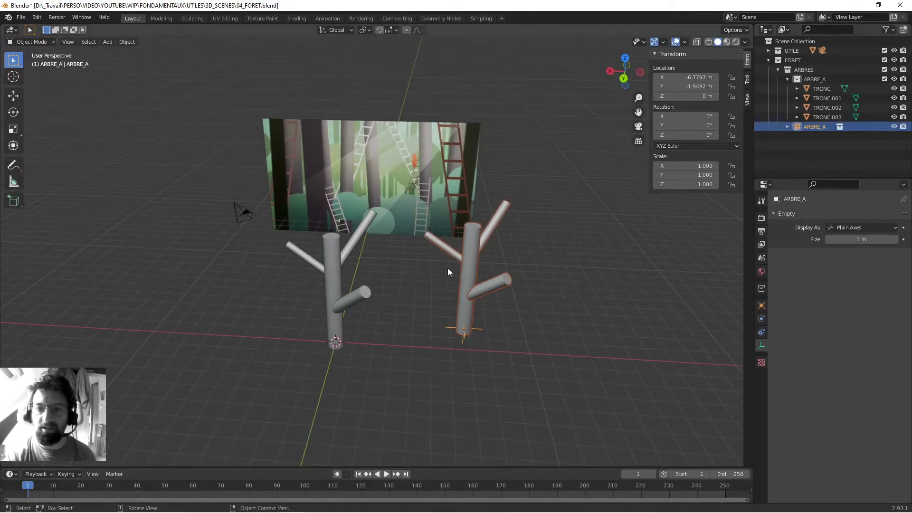
middle_click_drag(453, 267, 461, 268)
Step: Try moving the original tree's first branch horizontally to check how the instance follows
left_click(818, 101)
left_click(394, 260)
left_click(363, 235)
middle_click_drag(363, 235, 358, 241)
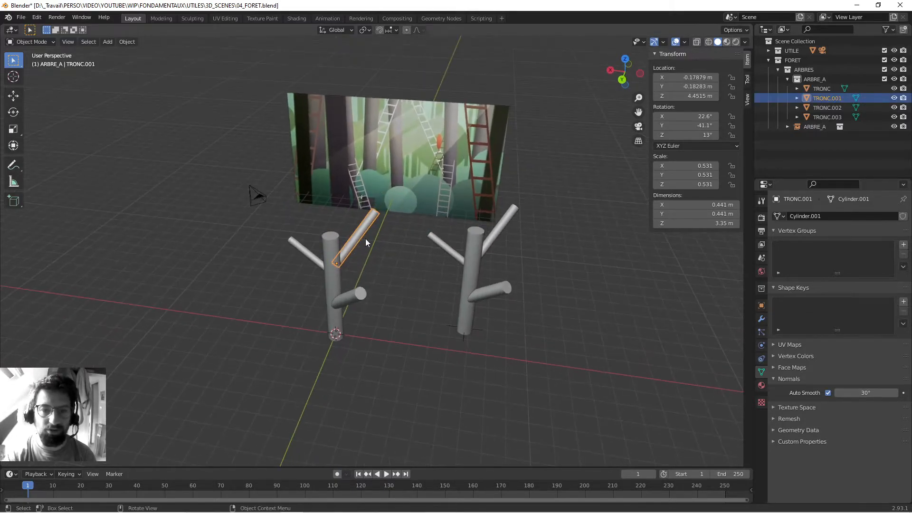
key("g")
key("shift+z")
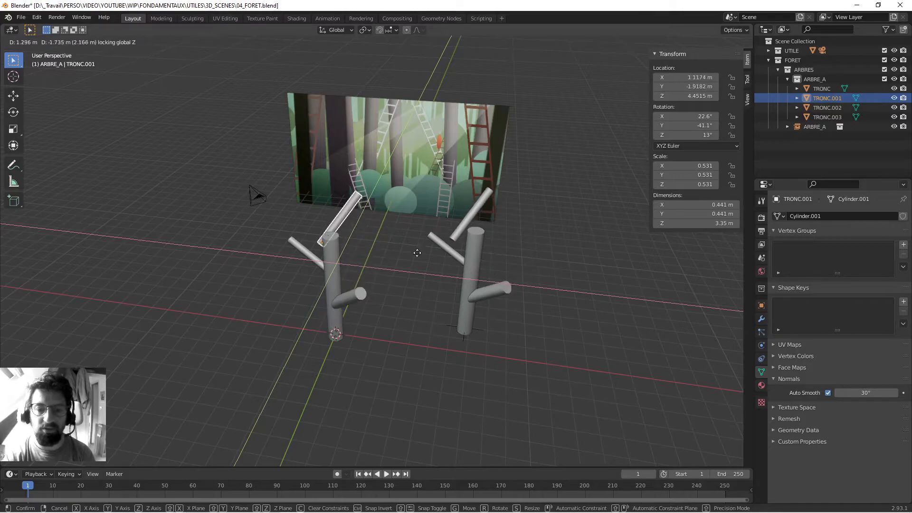
left_click(447, 264)
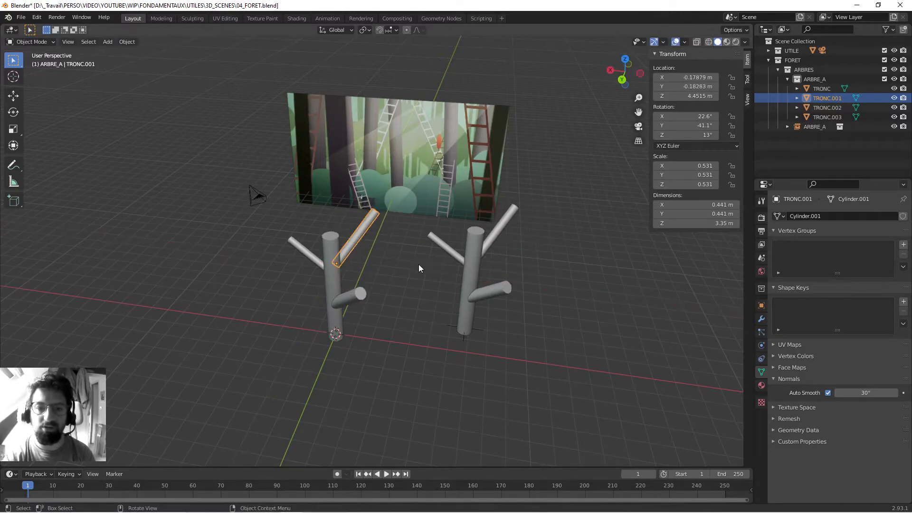
middle_click_drag(424, 264, 410, 281)
Step: Try rotating the original tree's second branch (TRONC.002) to compare it with the instance
left_click(475, 269)
left_click(805, 127)
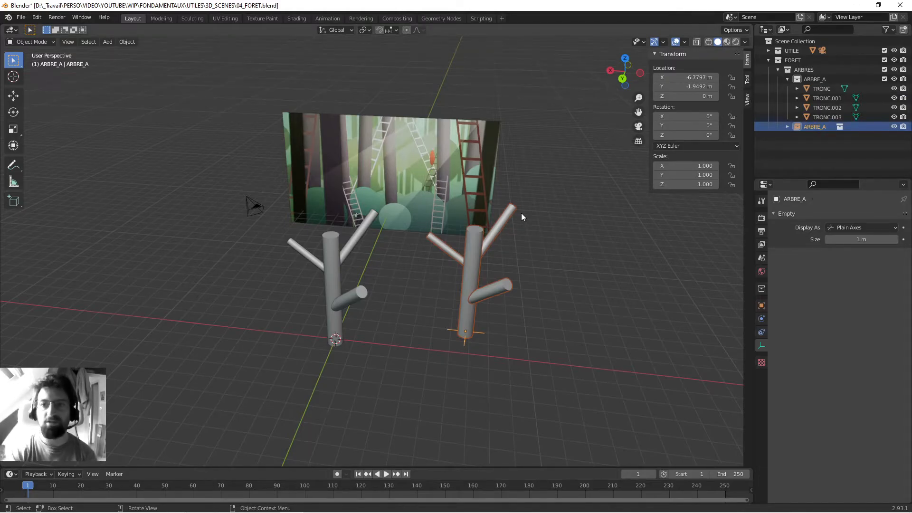
left_click(828, 108)
key("r")
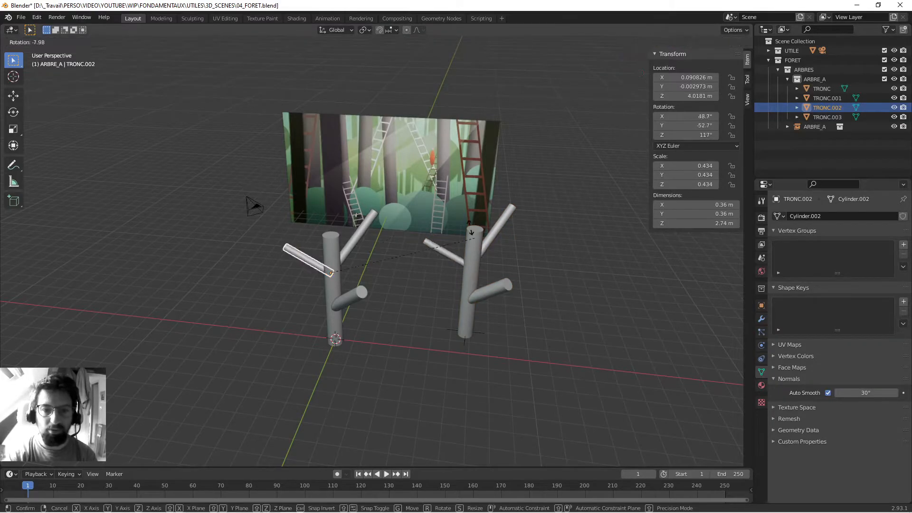
left_click(414, 275)
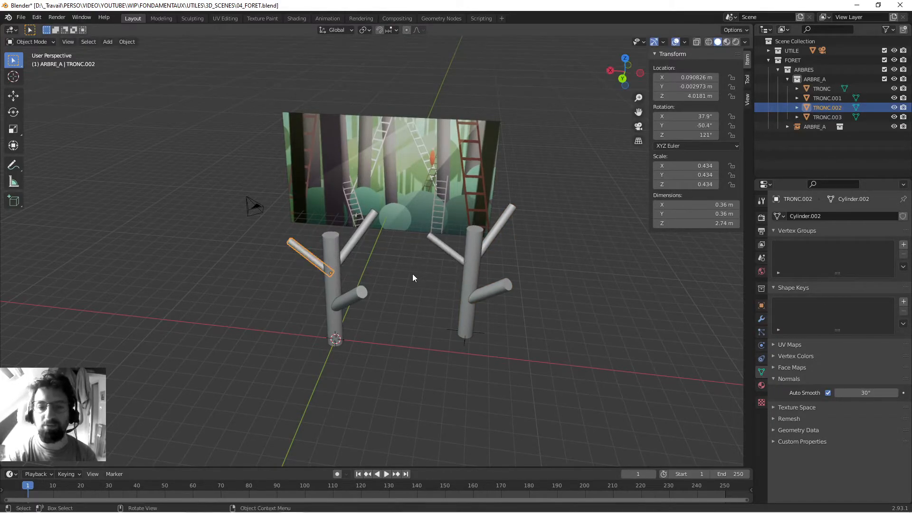
Step: Delete the ARBRE_A instance and save the file
left_click(397, 283)
middle_click_drag(383, 272, 494, 275)
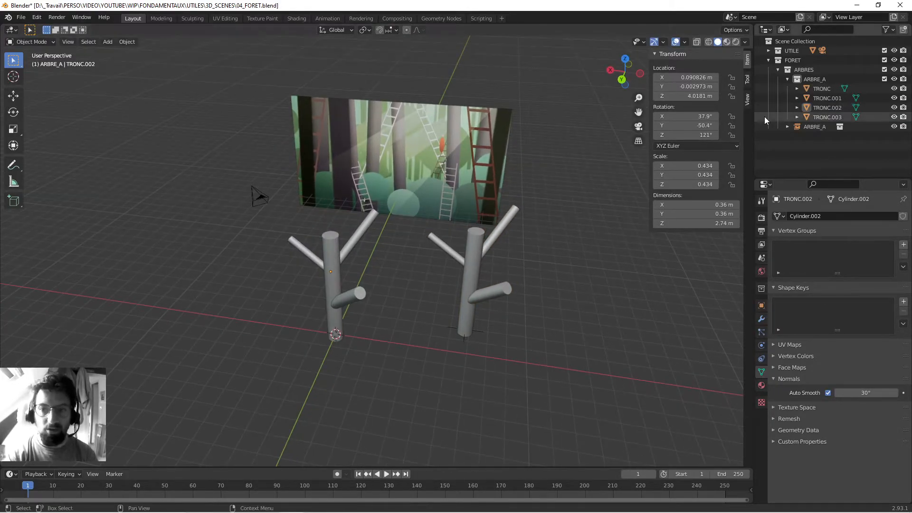
left_click(813, 126)
middle_click_drag(540, 185, 818, 125)
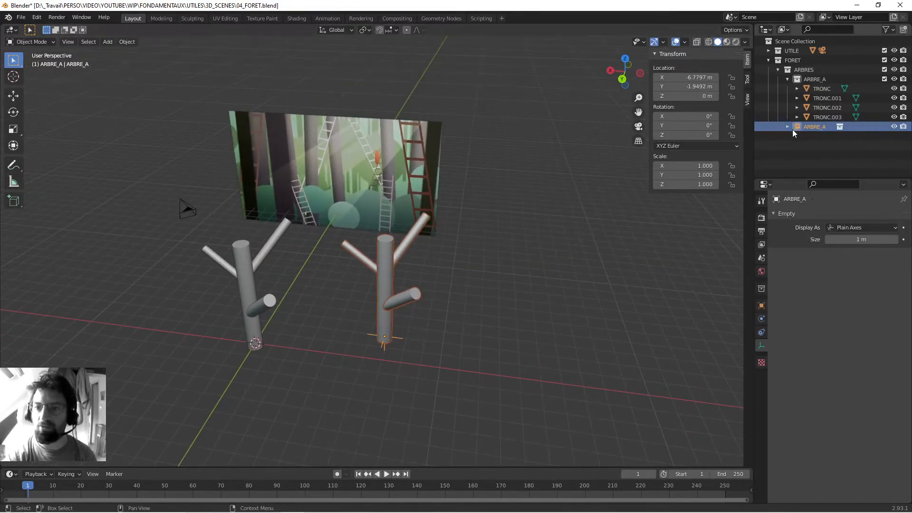
middle_click_drag(519, 257, 518, 279)
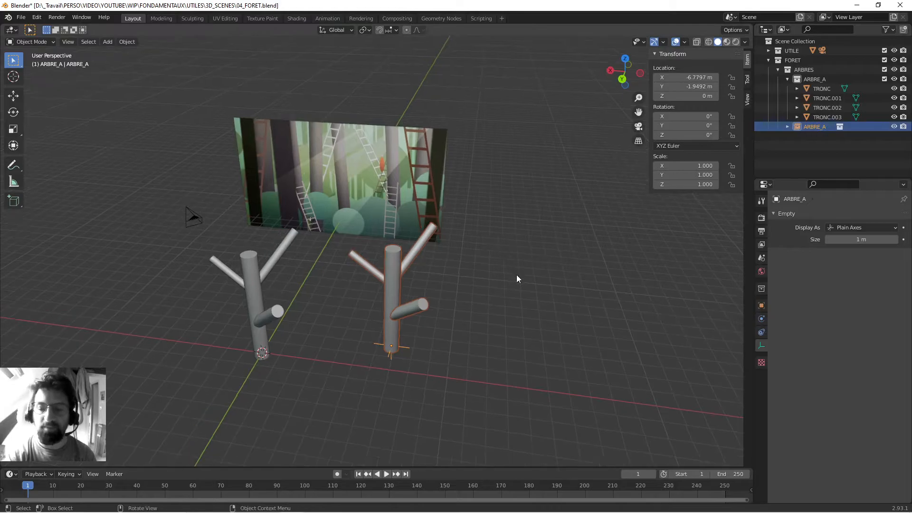
scroll(517, 279, "up", 3)
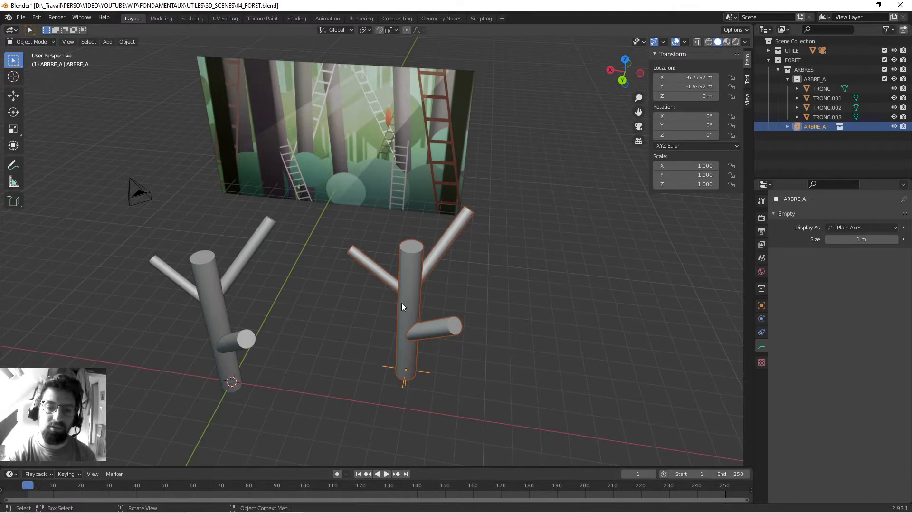
key("x")
left_click(411, 276)
key("ctrl+s")
middle_click_drag(333, 295, 409, 299, "shift")
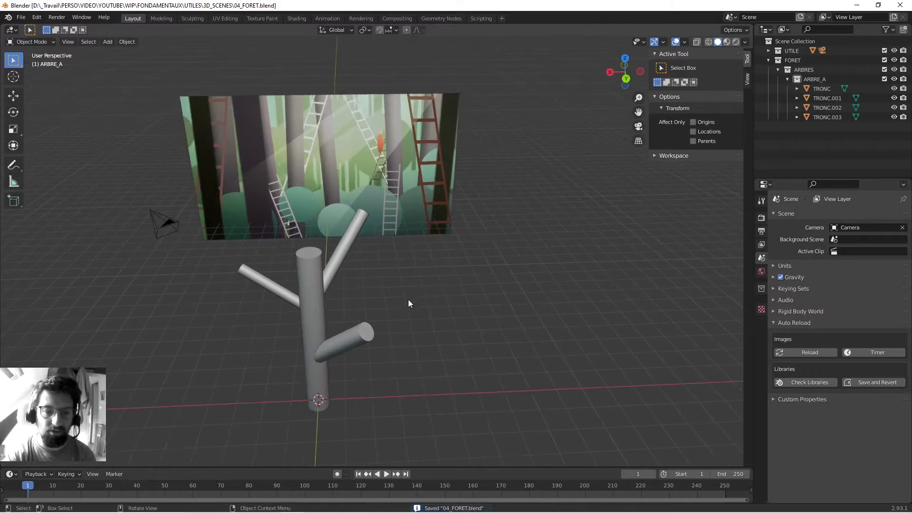
Step: Parent the third branch (TRONC.003) to the trunk using the Object parent type
middle_click_drag(369, 332, 432, 281)
left_click(433, 301)
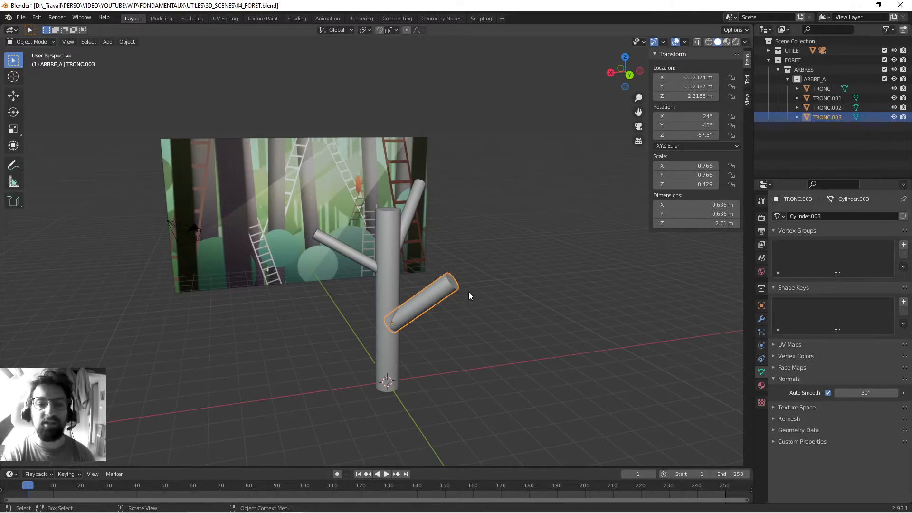
middle_click_drag(441, 251, 464, 308)
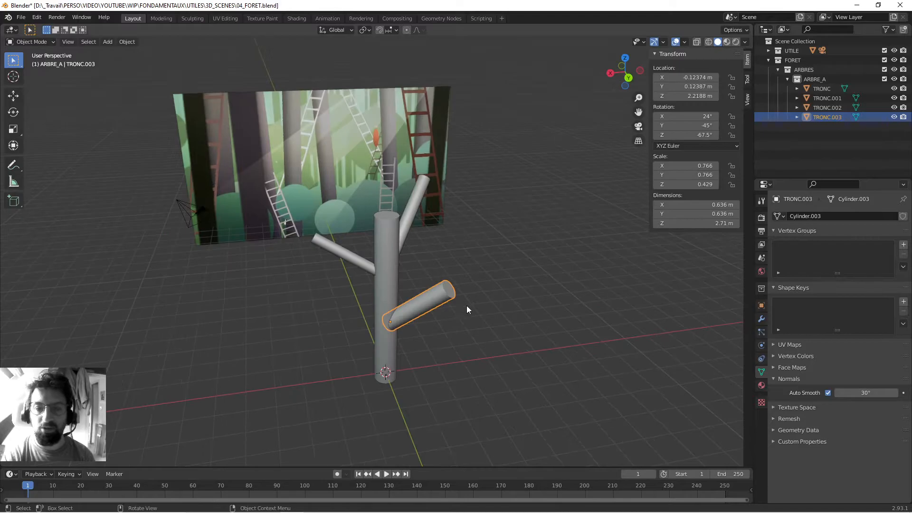
left_click(387, 227, "shift")
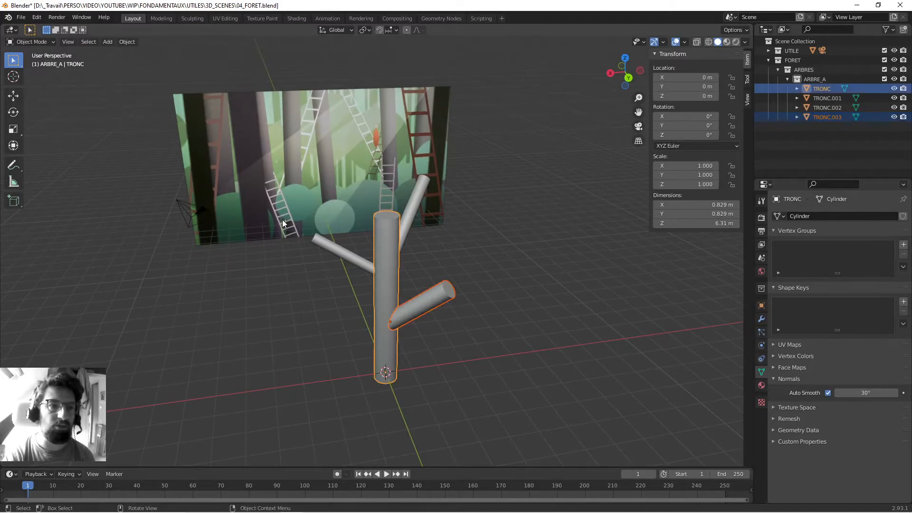
left_click(127, 42)
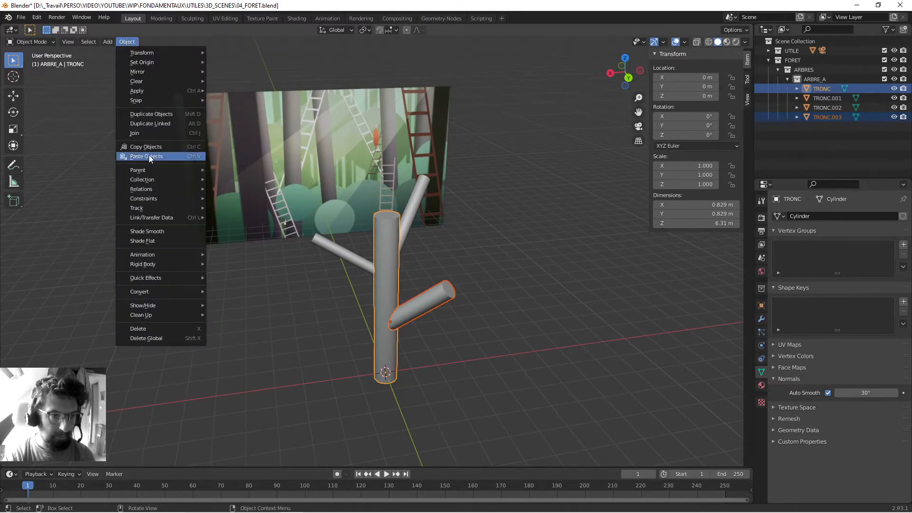
mouse_move(150, 168)
left_click(228, 170)
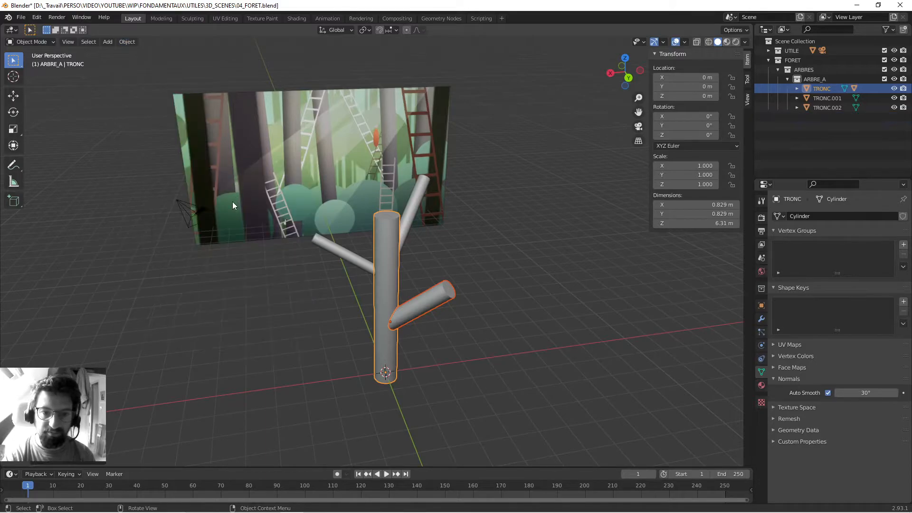
middle_click_drag(471, 257, 417, 275, "shift")
left_click(417, 275)
Step: Try moving the parented third branch horizontally away from the trunk to about X -6.90 m, Y -6.48 m
middle_click_drag(266, 264, 278, 277)
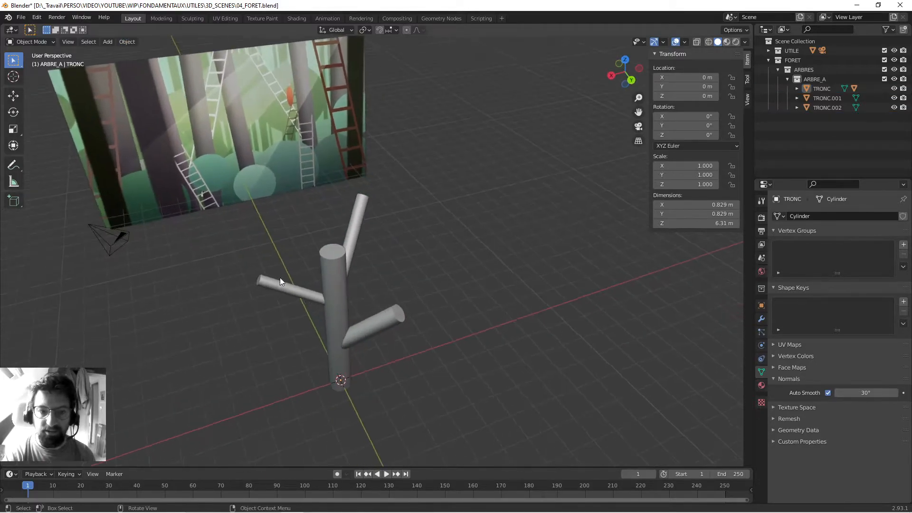
left_click(380, 331)
middle_click_drag(380, 329, 374, 327)
key("g")
key("shift+z")
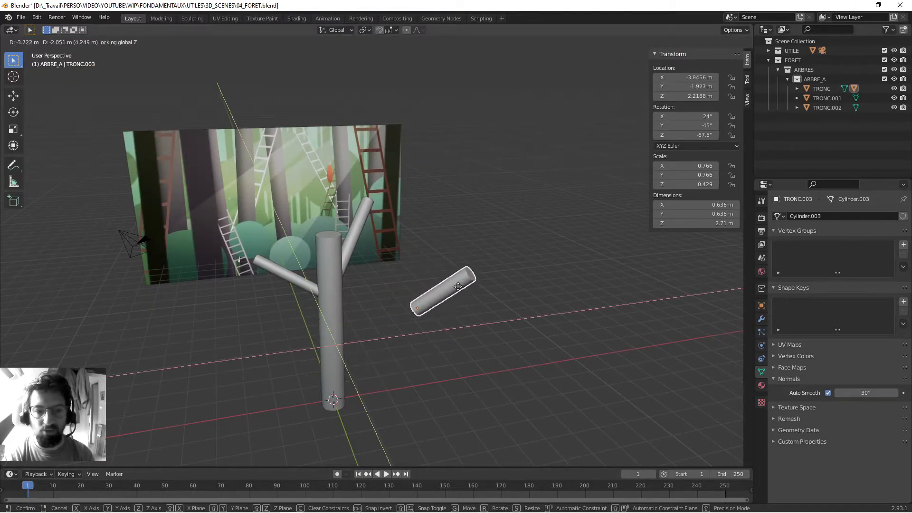
left_click(480, 248)
middle_click_drag(481, 245, 354, 370)
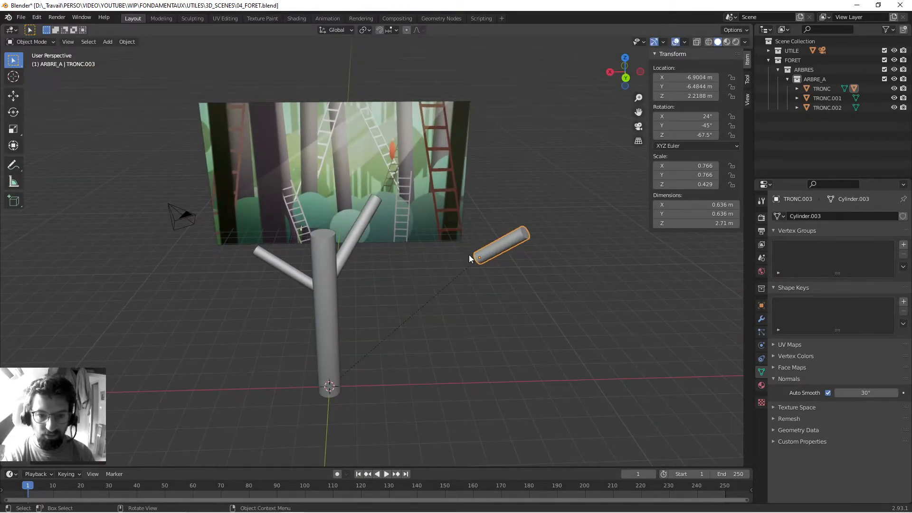
middle_click_drag(400, 367, 369, 378)
key("g")
Step: Try moving the trunk horizontally together with its child branch
left_click(318, 347)
middle_click_drag(317, 347, 440, 301)
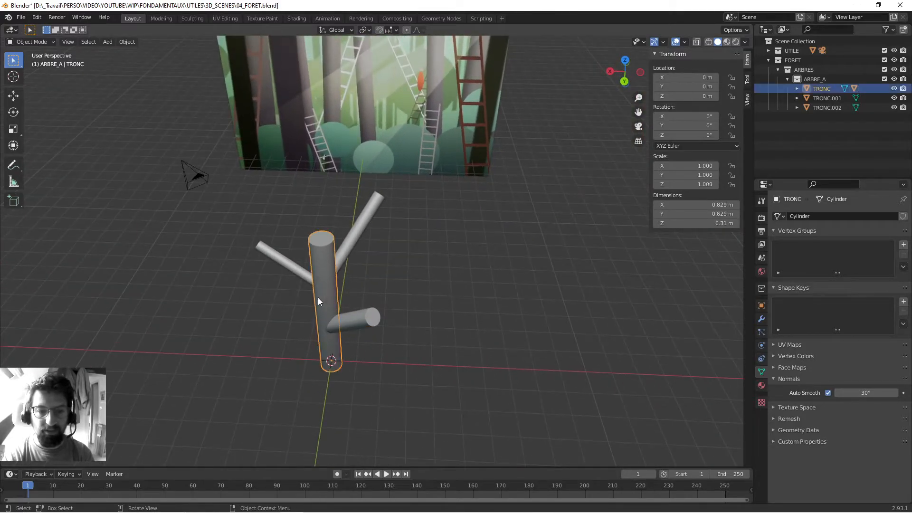
left_click(324, 297)
middle_click_drag(324, 297, 432, 381)
key("g")
key("shift+z")
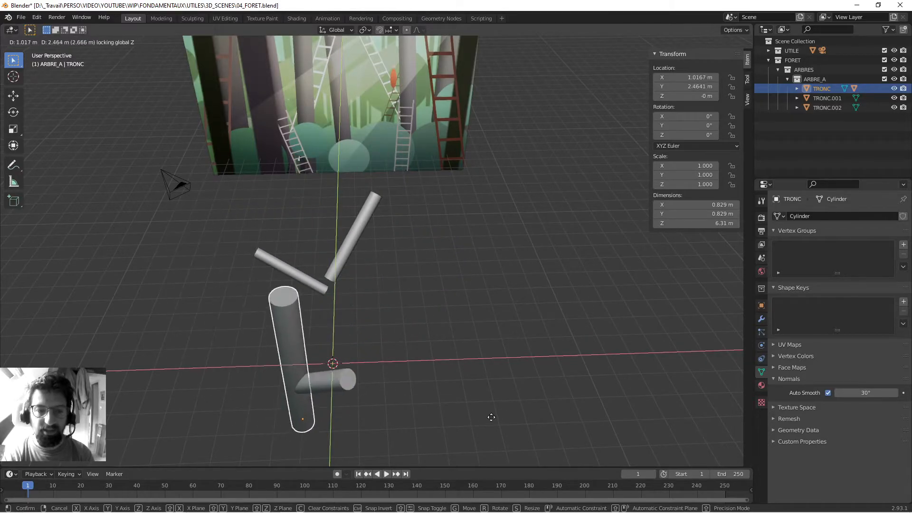
right_click(430, 373)
Step: Move the third branch horizontally well away from the trunk
left_click(368, 322)
middle_click_drag(259, 352, 291, 357)
key("g")
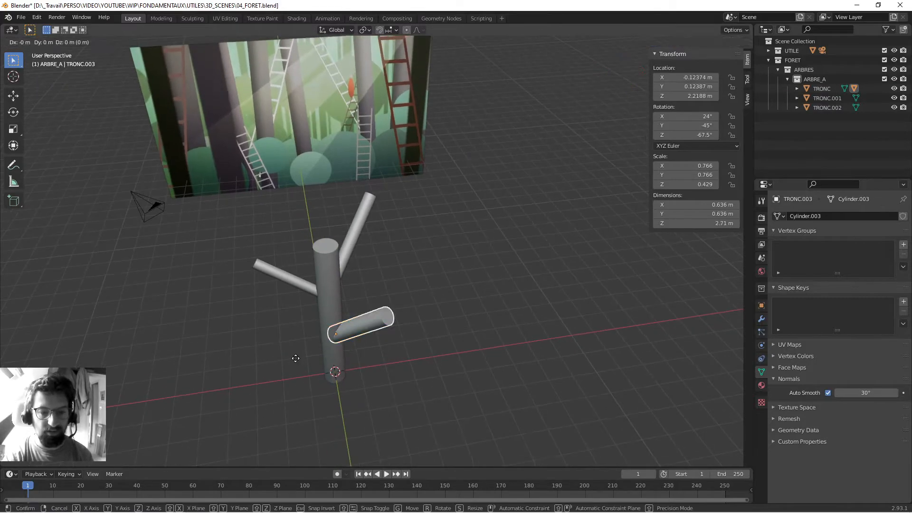
key("shift+z")
left_click(454, 306)
Step: Try rotating the trunk about 20° together with its displaced child branch
left_click(331, 319)
key("r")
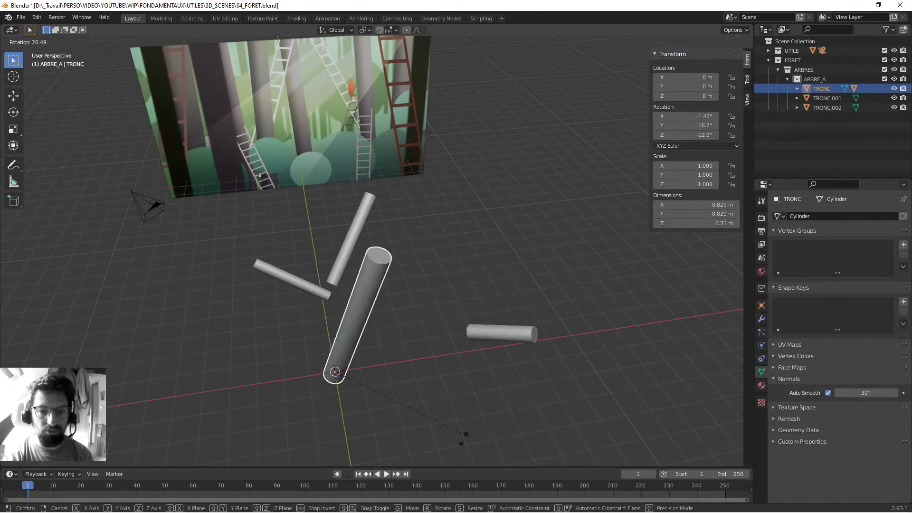
right_click(409, 409)
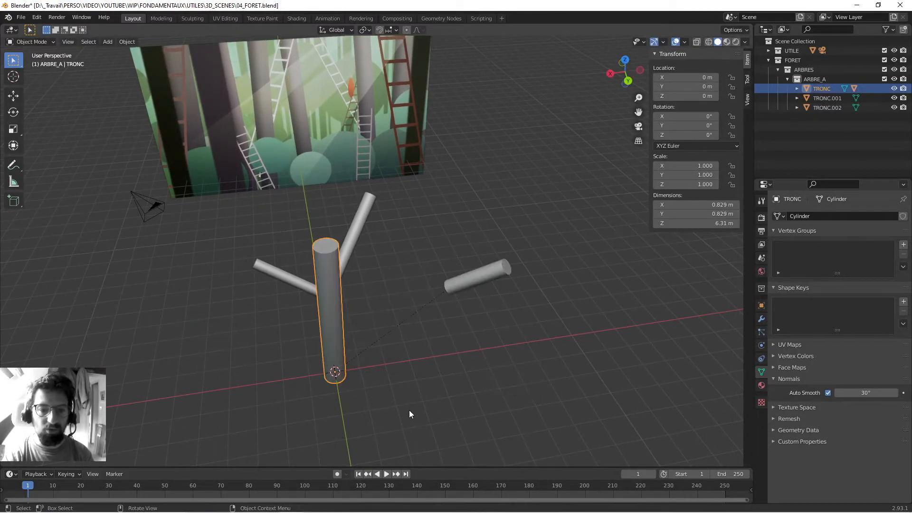
Step: Undo the third branch's move away from the trunk
key("ctrl+z")
key("ctrl+z")
middle_click_drag(380, 323, 388, 355)
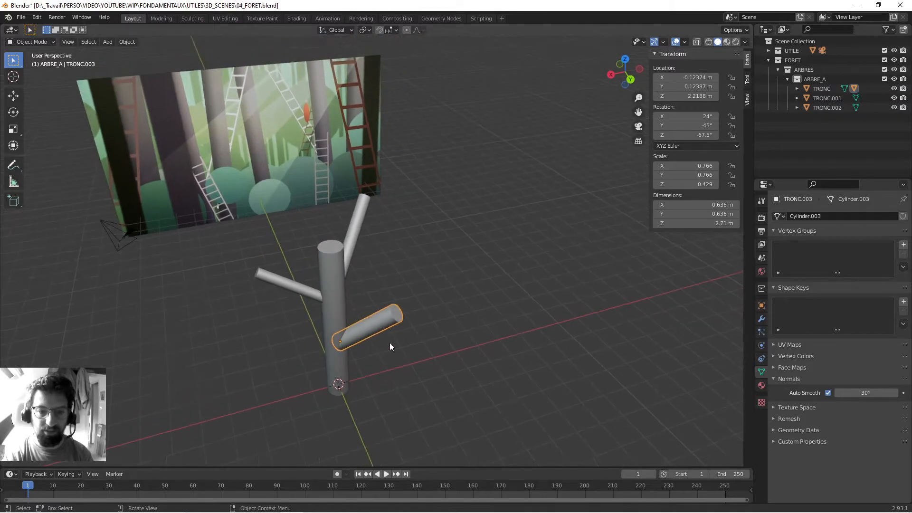
Step: Parent the two upper branches (TRONC.001 and TRONC.002) to the trunk using the Object parent type
left_click(329, 305)
middle_click_drag(331, 307, 406, 252)
left_click(389, 244)
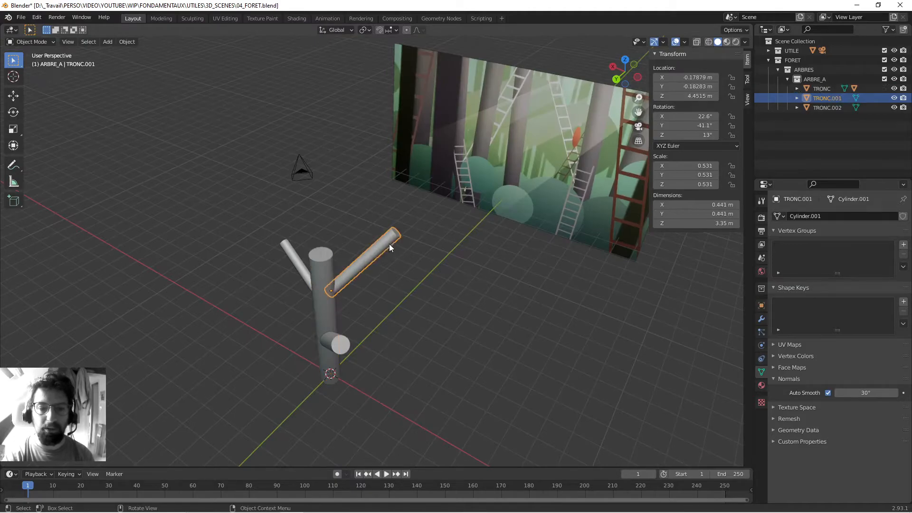
left_click(293, 250, "shift")
middle_click_drag(203, 317, 332, 303)
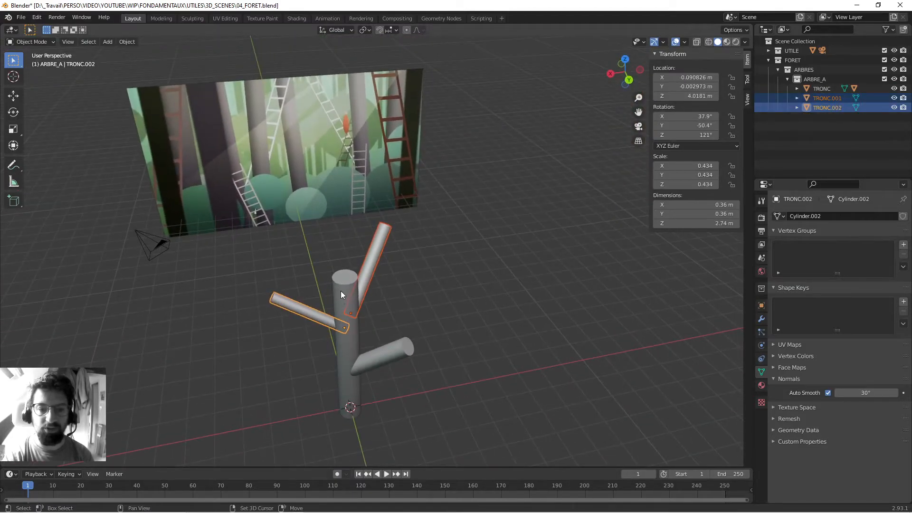
left_click(340, 291, "shift")
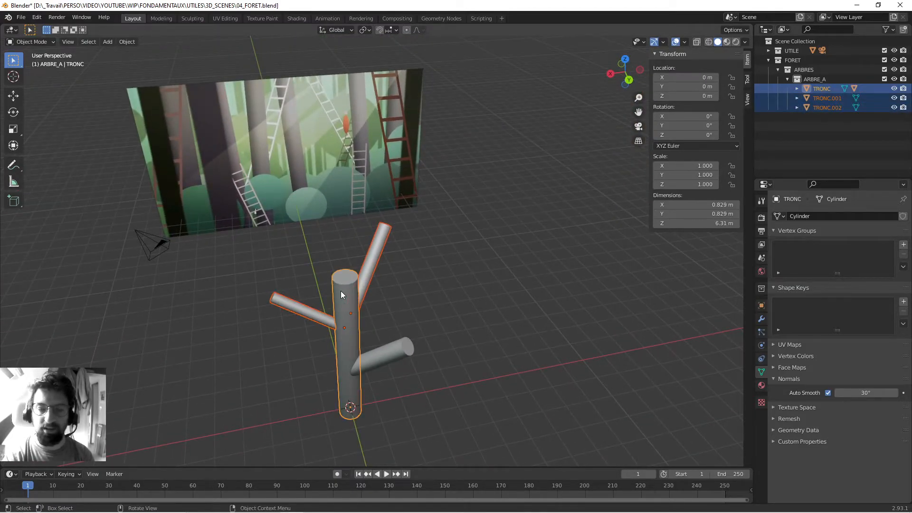
key("ctrl+p")
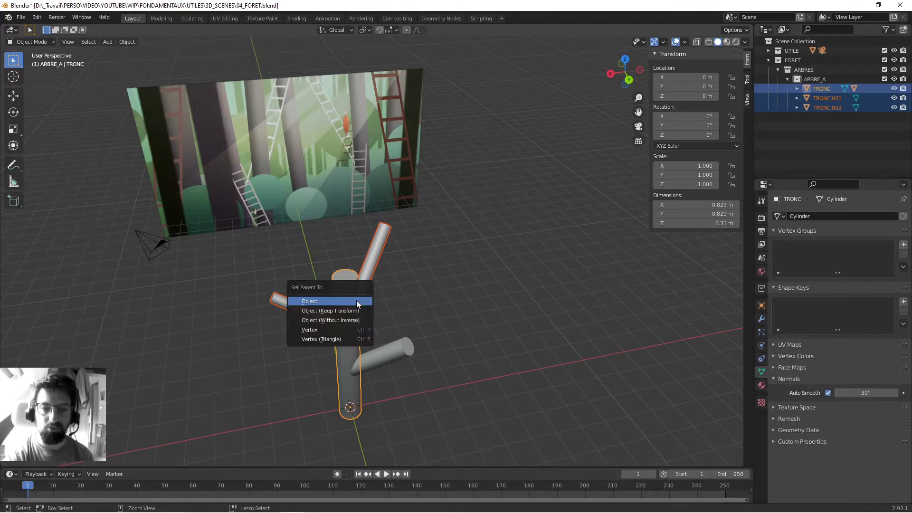
left_click(356, 301)
Step: Try rotating and scaling the trunk together with its three parented branches
left_click(381, 295)
left_click(344, 352)
key("r")
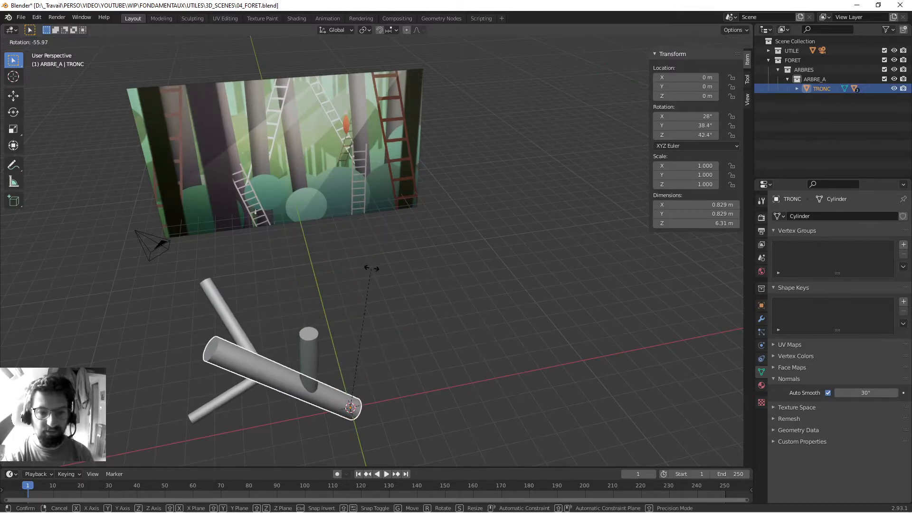
key("Escape")
key("s")
key("Escape")
Step: Save the 04_FORET.blend file
middle_click_drag(473, 338, 416, 375)
key("ctrl+s")
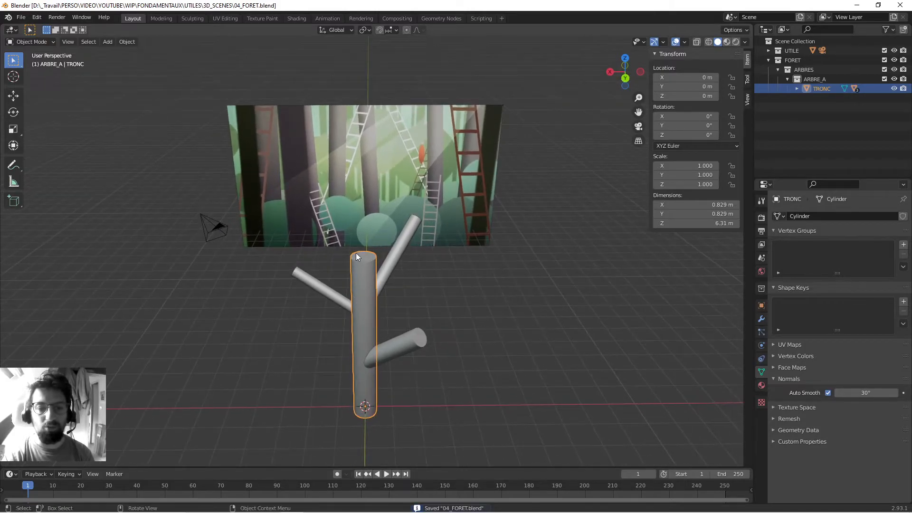
middle_click_drag(342, 351, 420, 362)
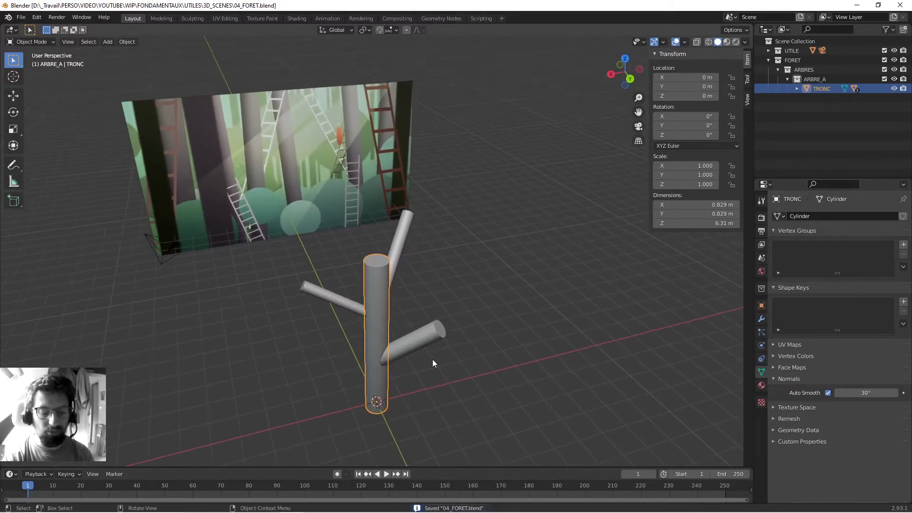
key("r")
key("Escape")
middle_click_drag(363, 420, 372, 372)
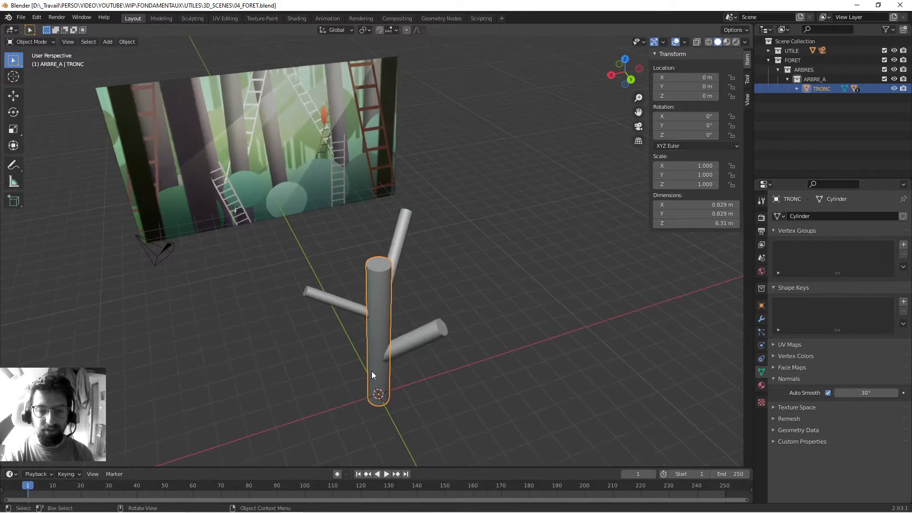
Step: Examine the three branches and the trunk by selecting each one individually
left_click(404, 350)
left_click(397, 238)
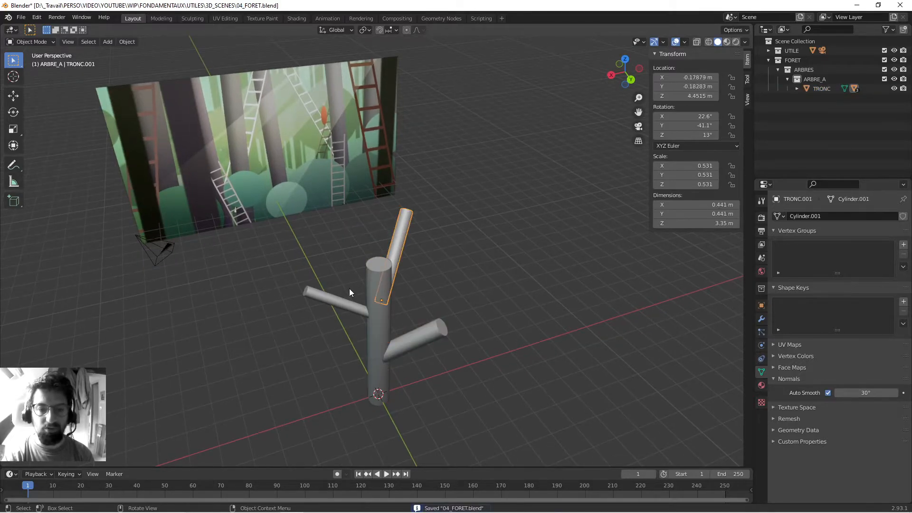
left_click(335, 299)
left_click(405, 339)
left_click(395, 244)
middle_click_drag(421, 341, 496, 412)
left_click(377, 272)
mouse_move(475, 231)
middle_mouse_down()
mouse_move(455, 243)
mouse_move(460, 232)
middle_mouse_up()
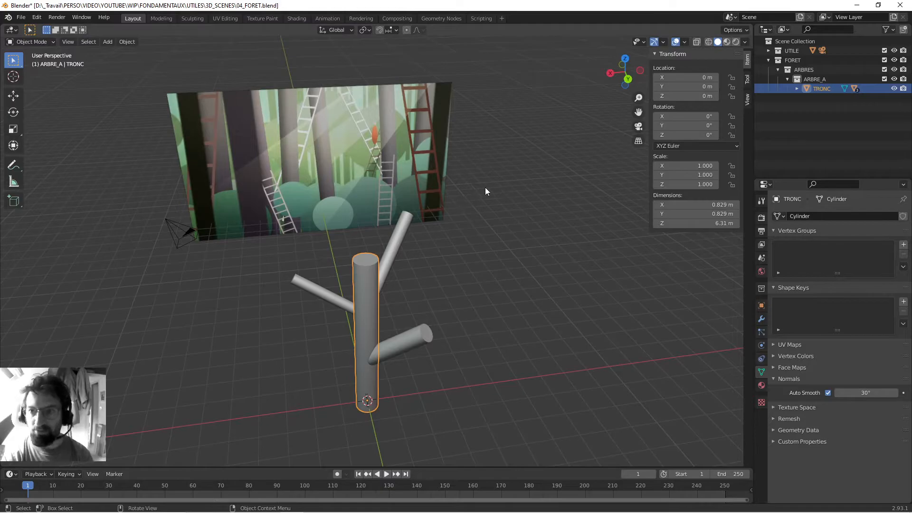
left_click(398, 232)
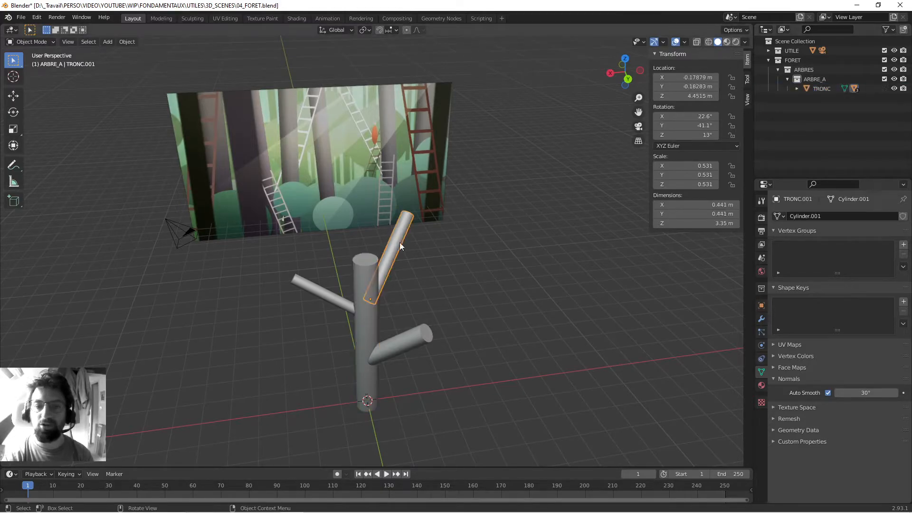
left_click(418, 342)
left_click(314, 284)
left_click(355, 272)
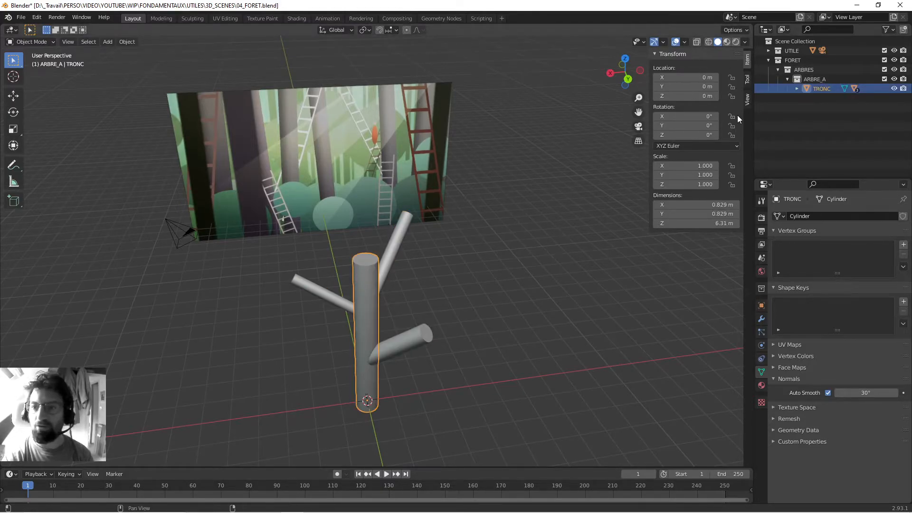
Step: Expand the TRONC hierarchy in the Outliner to list its child branches and save the file
left_click(797, 90)
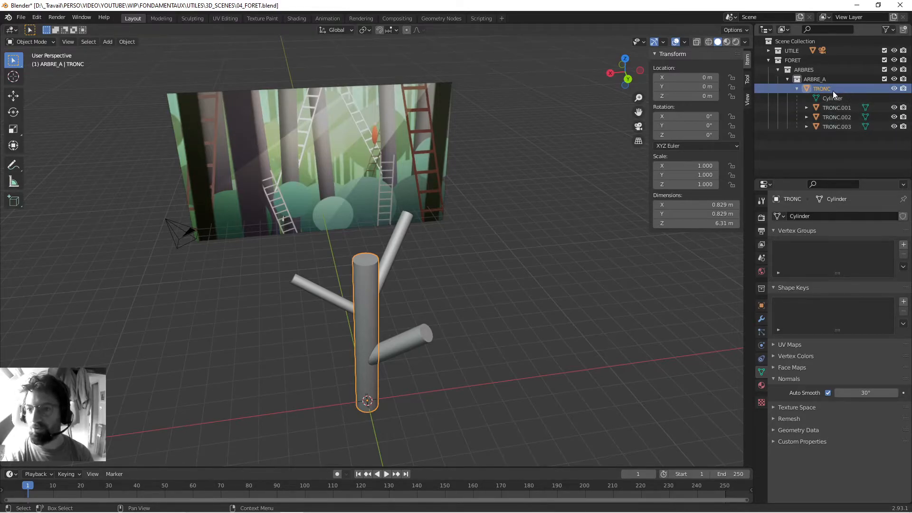
middle_click_drag(594, 219, 392, 289)
left_click(480, 255)
key("ctrl+s")
Step: Examine how the trunk and its parented branches remain separate objects by selecting them in turn from several angles
left_click(378, 296)
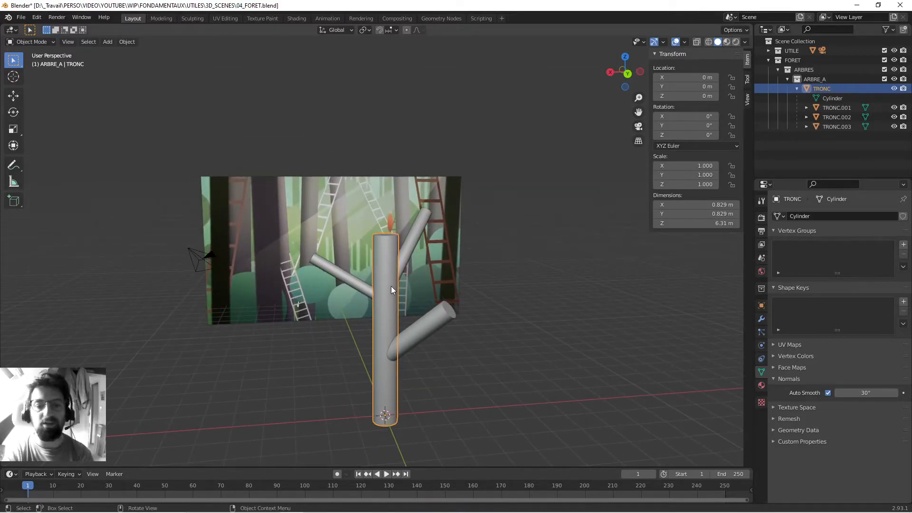
middle_click_drag(424, 255, 377, 321)
left_click(412, 238)
left_click(390, 354)
left_click(358, 298)
middle_click_drag(337, 291, 351, 316)
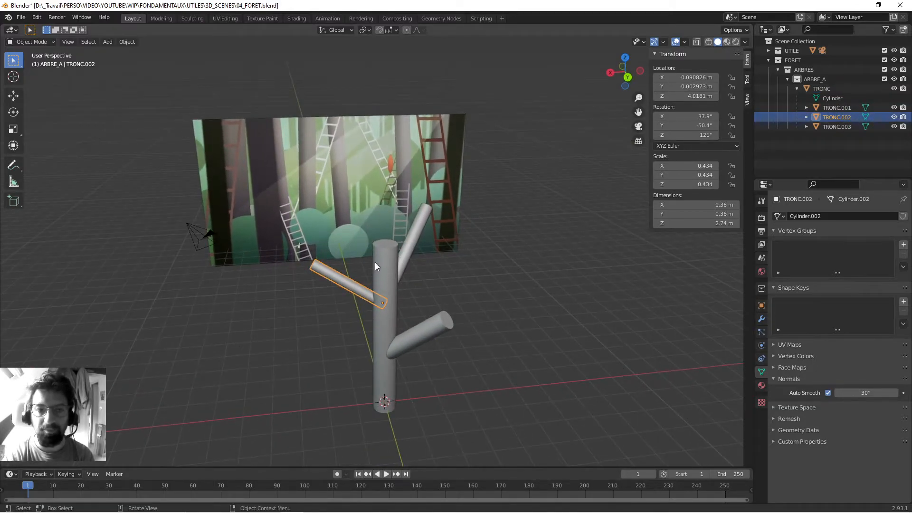
left_click(380, 304)
left_click(387, 345)
left_click(406, 254)
left_click(337, 275)
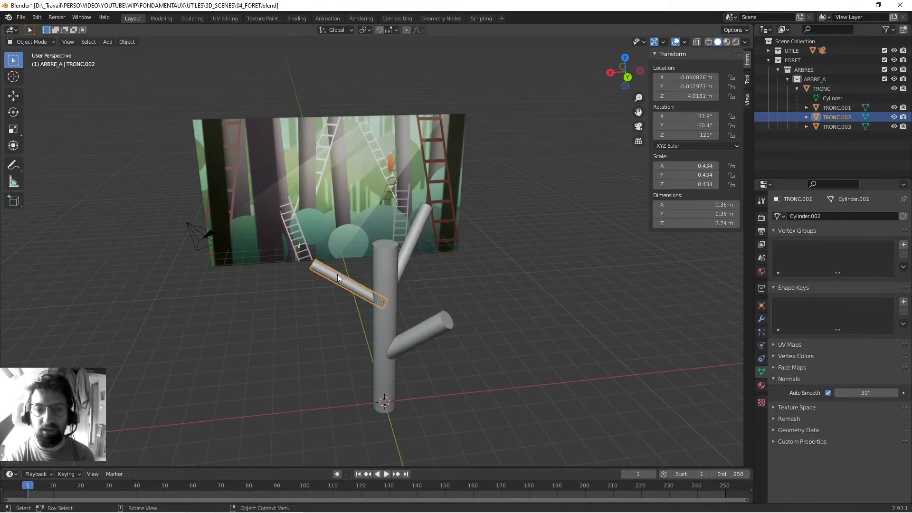
left_click(375, 258)
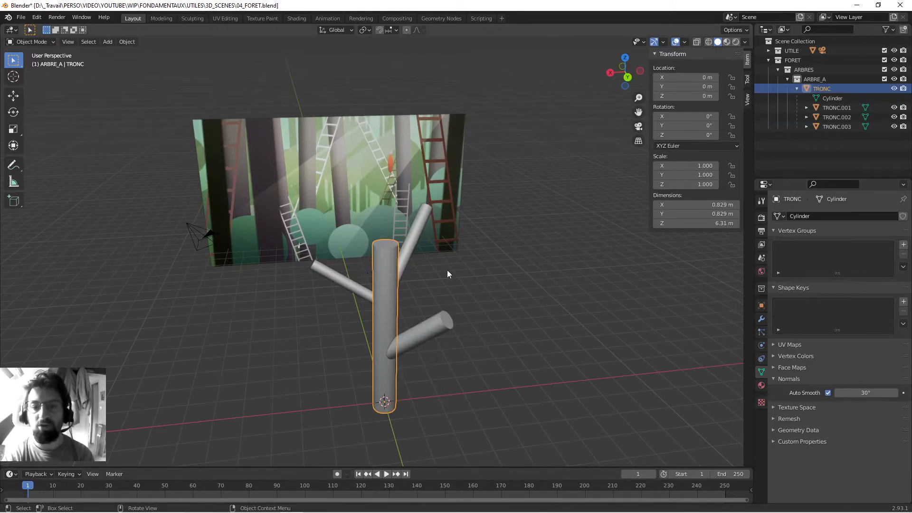
left_click(554, 234)
middle_click_drag(484, 238, 399, 253)
left_click(402, 254)
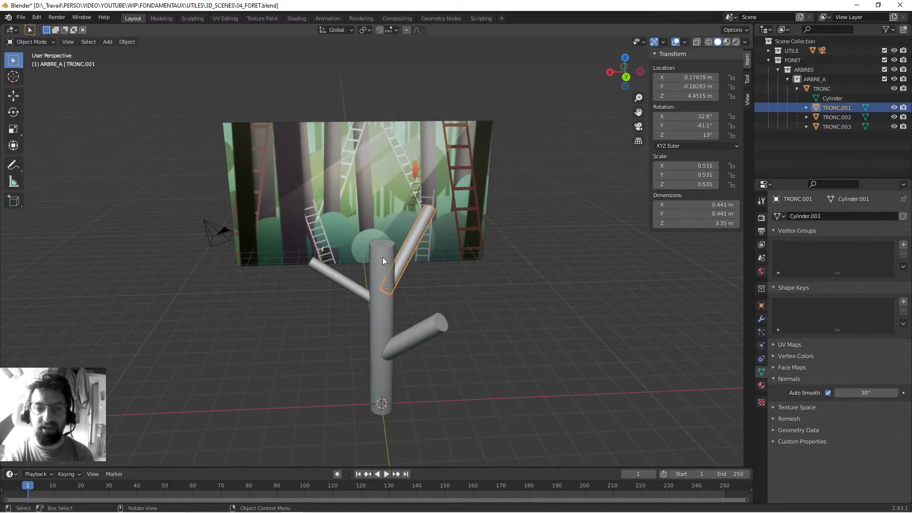
left_click(366, 257)
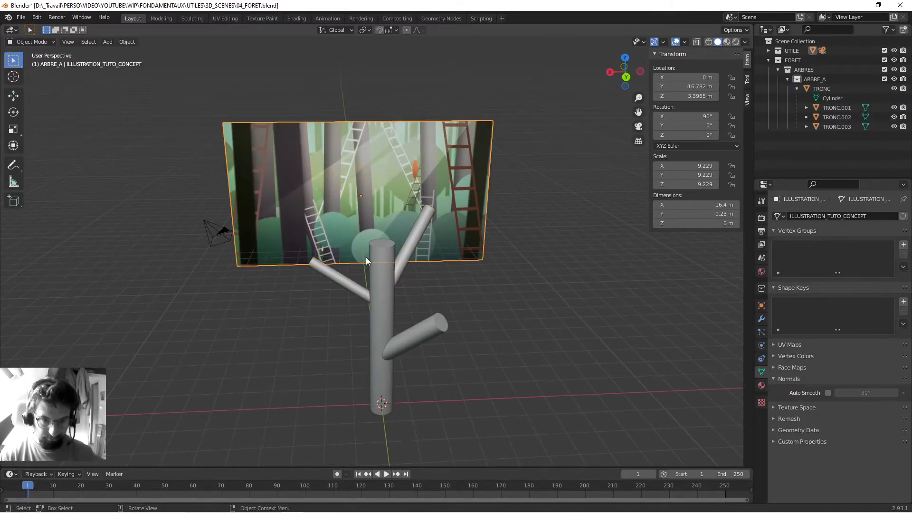
left_click(332, 272)
left_click(404, 257)
left_click(382, 285)
left_click(423, 333)
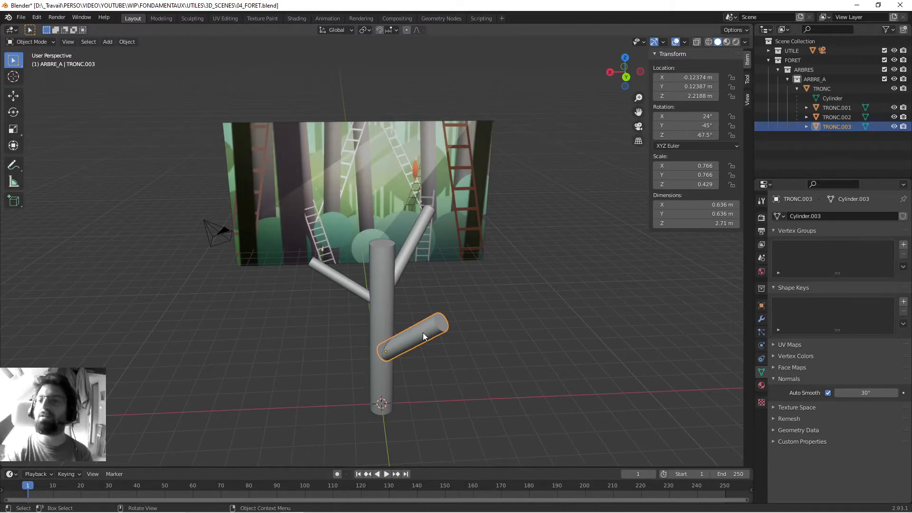
middle_click_drag(495, 314, 492, 318, "shift")
left_click(491, 318)
Step: Try rotating the trunk about 42° with all three child branches attached
middle_click_drag(344, 310, 383, 283)
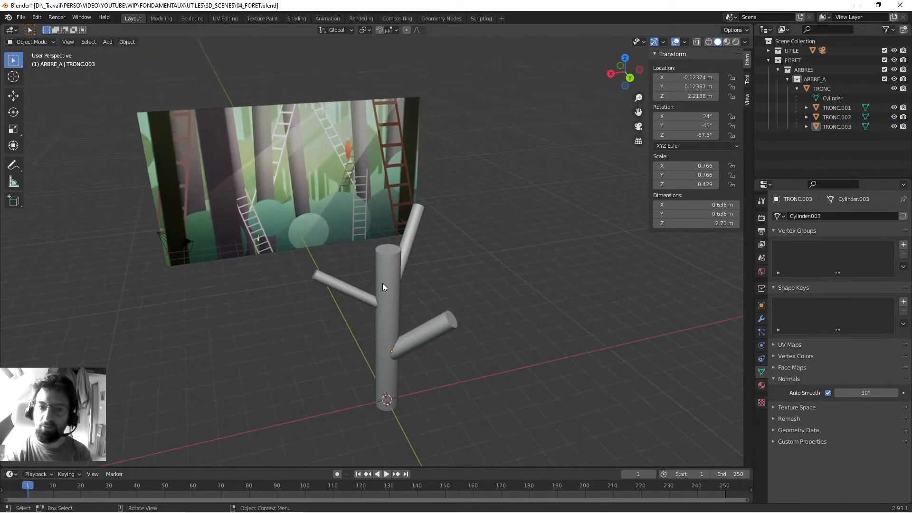
left_click(383, 284)
key("r")
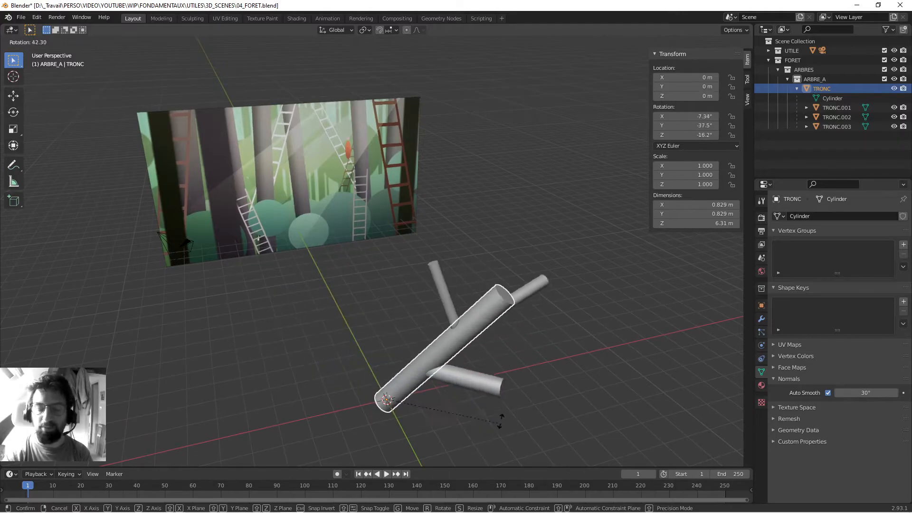
right_click(497, 413)
left_click(480, 357)
Step: Clear the parent relationship of TRONC.001, TRONC.002 and TRONC.003 with the trunk using Clear Parent
middle_click_drag(475, 370, 448, 355)
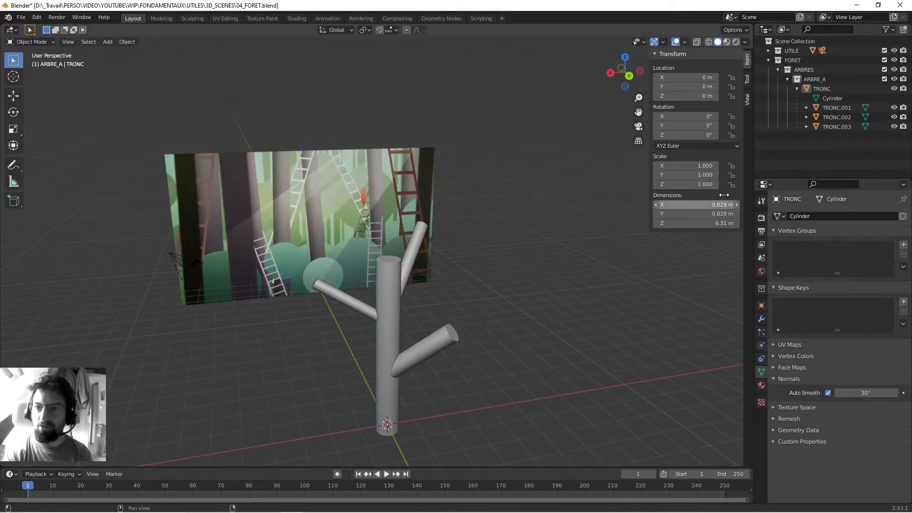
left_click_drag(833, 107, 835, 126)
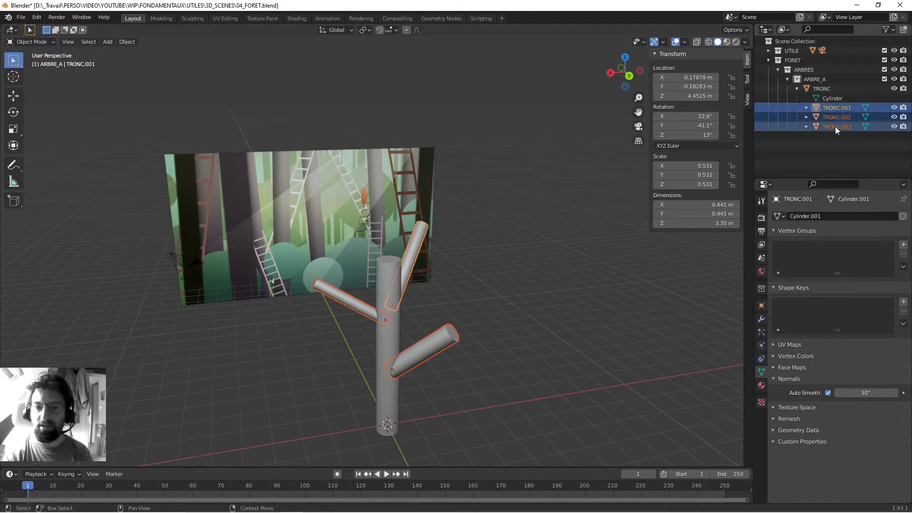
left_click(826, 90, "ctrl")
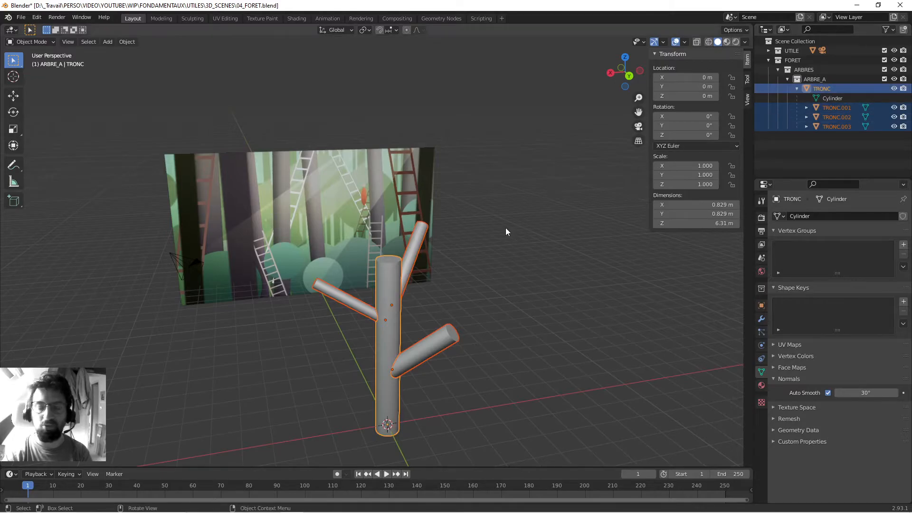
key("alt+p")
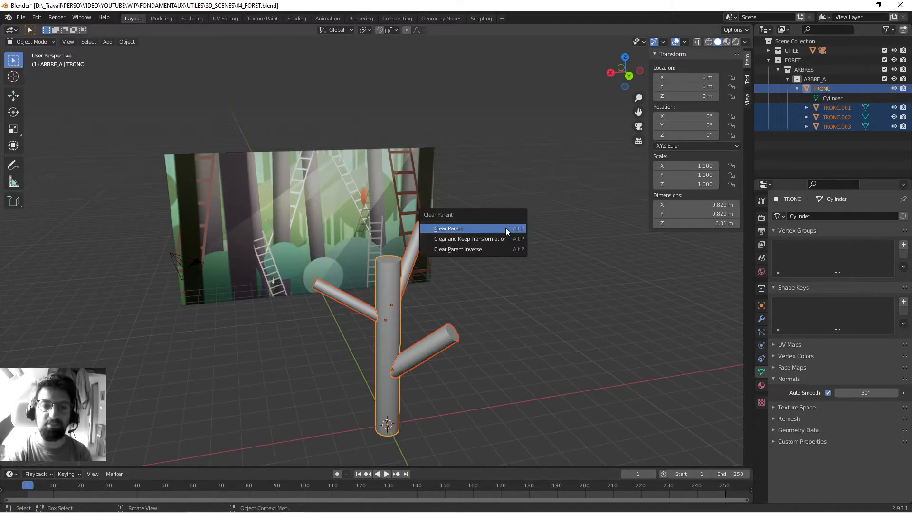
left_click(507, 230)
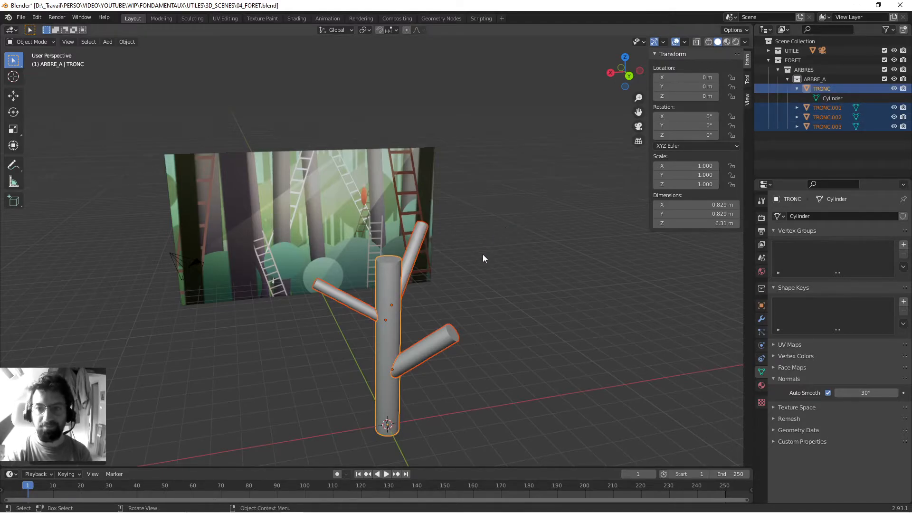
Step: Try moving the unparented third branch (TRONC.003) on its own
left_click(454, 328)
middle_click_drag(520, 288, 503, 278)
key("g")
right_click(549, 278)
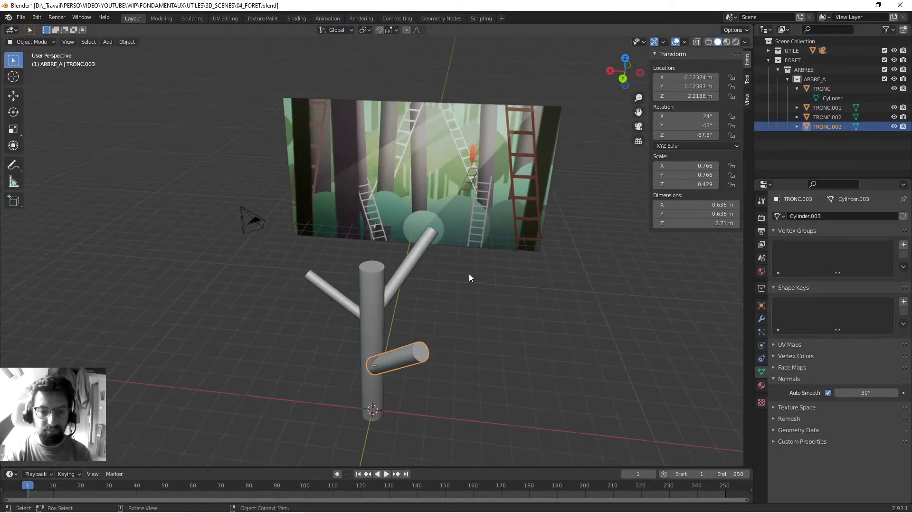
Step: Join the three branches with the trunk into one object, keeping TRONC as the active object
left_click(375, 275)
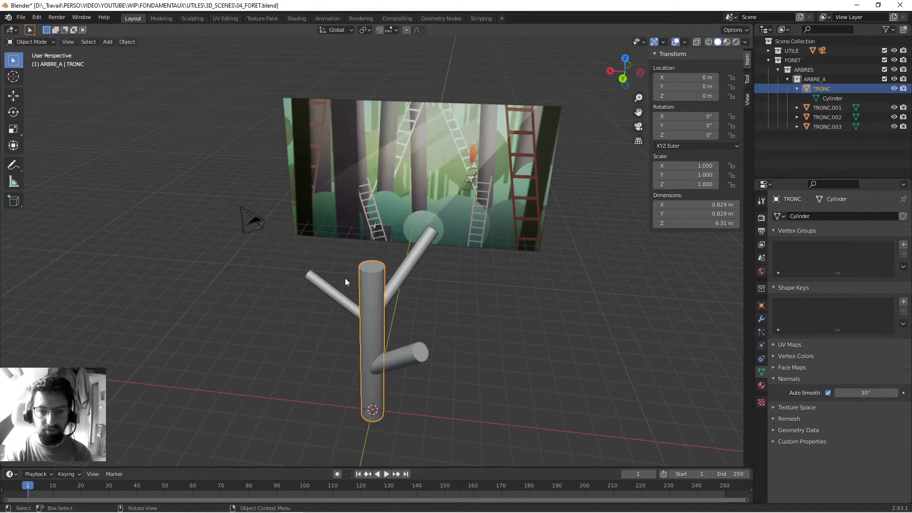
middle_click_drag(345, 278, 446, 346)
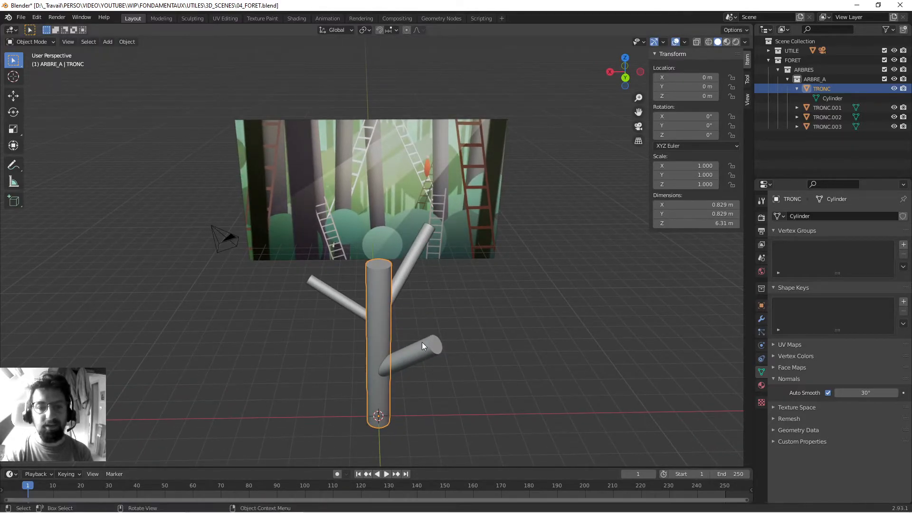
left_click(422, 344)
left_click(414, 259, "shift")
left_click(316, 285, "shift")
left_click(379, 275, "shift")
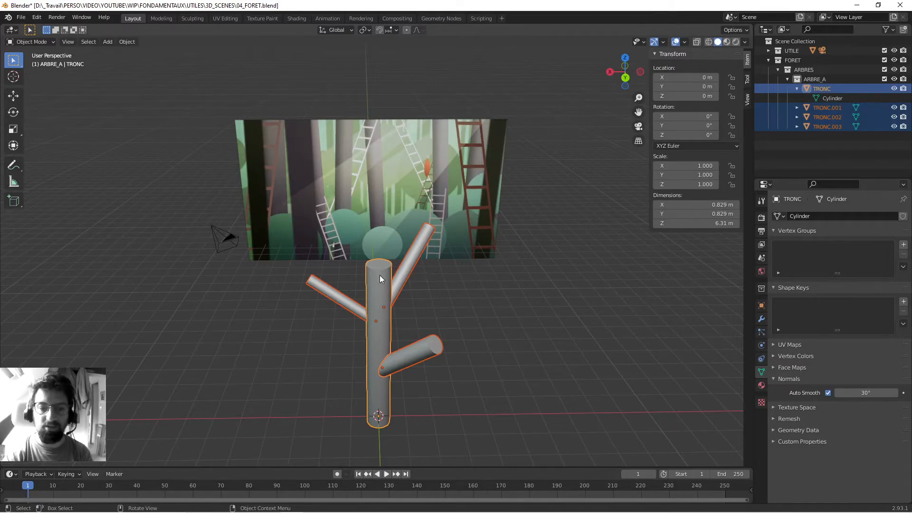
middle_click_drag(360, 278, 388, 373)
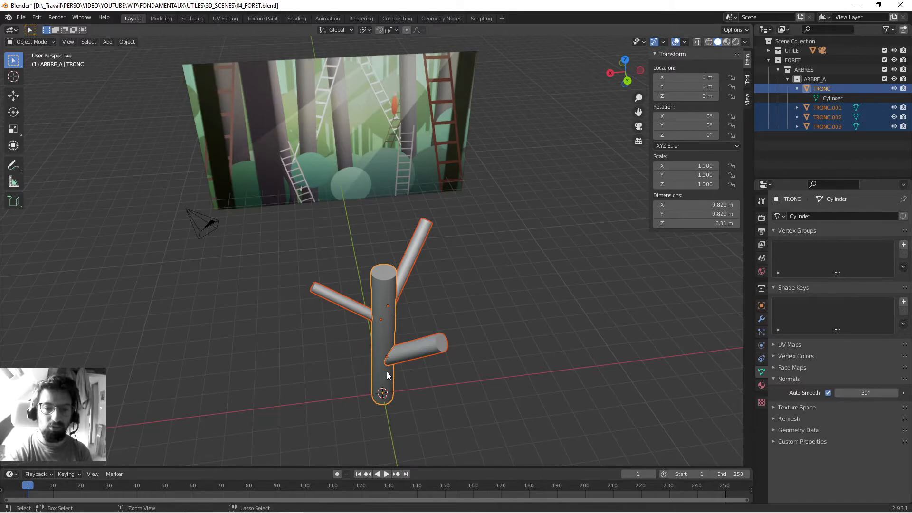
key("ctrl+j")
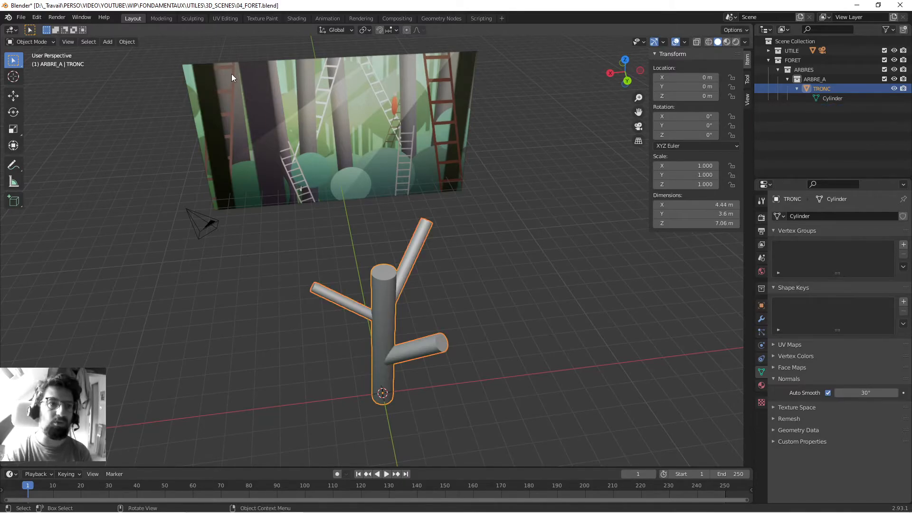
left_click(128, 43)
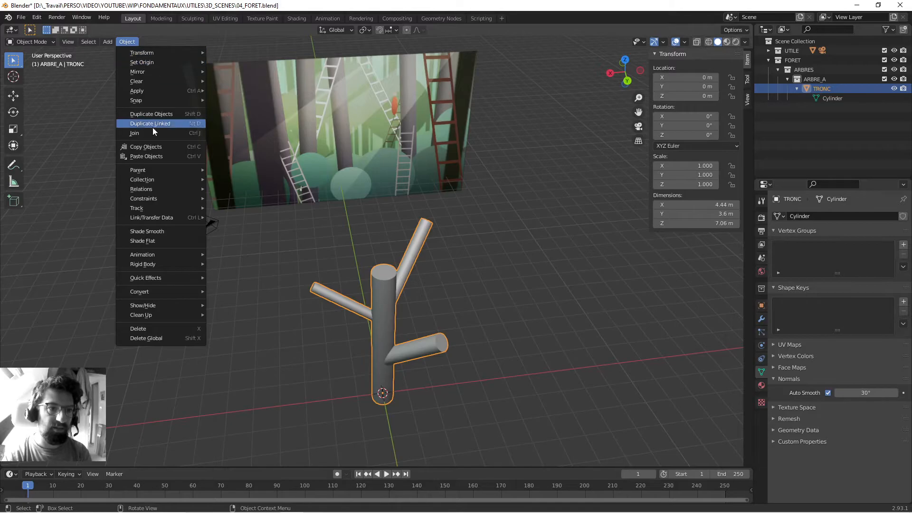
middle_click_drag(199, 266, 440, 207)
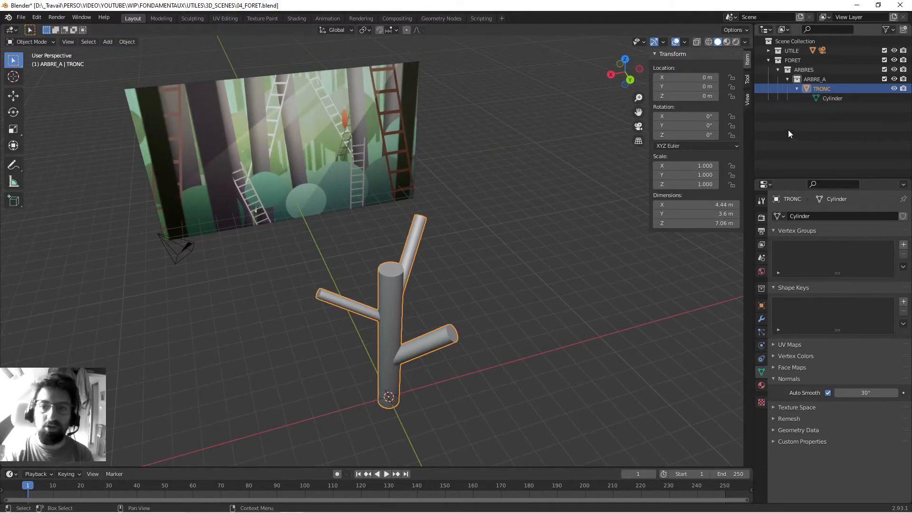
Step: Select the joined TRONC object, collapse its entry in the outliner and save the file
middle_click_drag(375, 272, 349, 267)
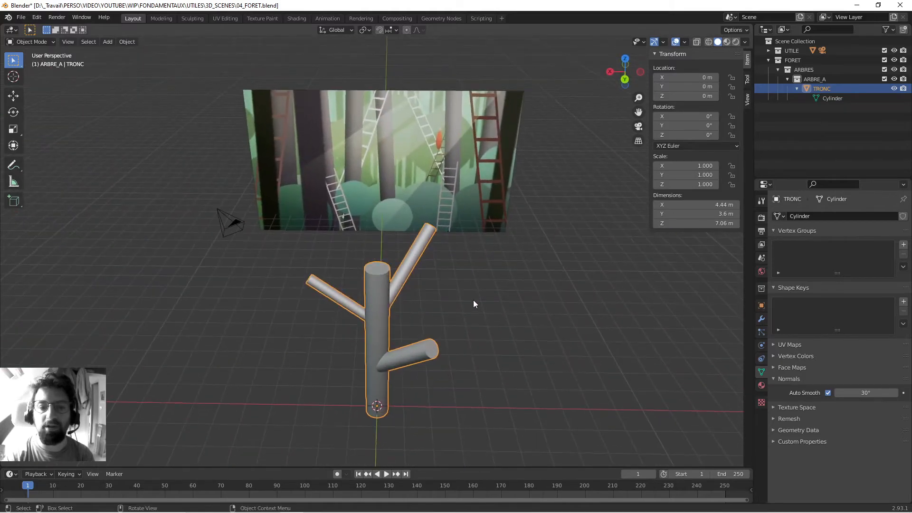
left_click(501, 317)
left_click(823, 90)
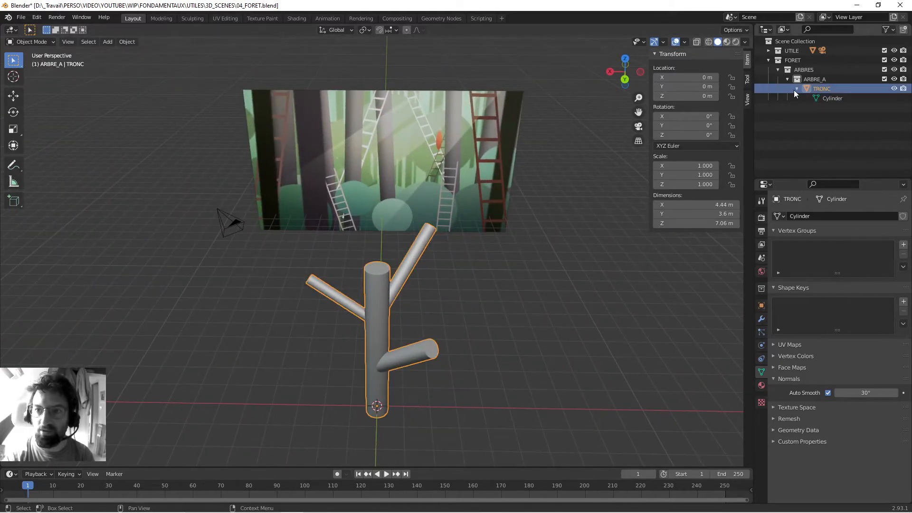
middle_click_drag(552, 266, 426, 321)
key("ctrl+s")
middle_click_drag(315, 264, 390, 308)
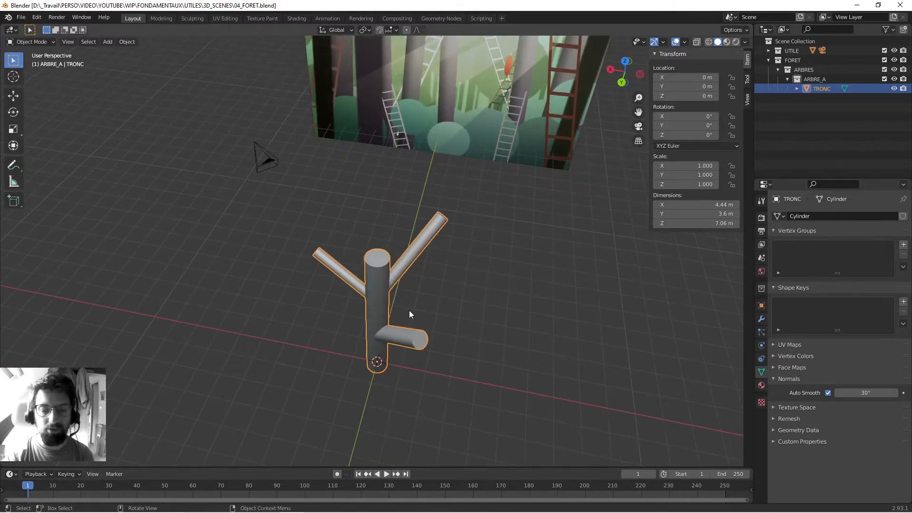
Step: Examine how the joined tree selects and moves as a single object from several angles
left_click(434, 378)
middle_click_drag(275, 168, 295, 279)
left_click(373, 290)
middle_click_drag(372, 290, 289, 303)
key("g")
key("Escape")
middle_click_drag(373, 318, 405, 244)
middle_click_drag(338, 264, 420, 220)
left_click(461, 221)
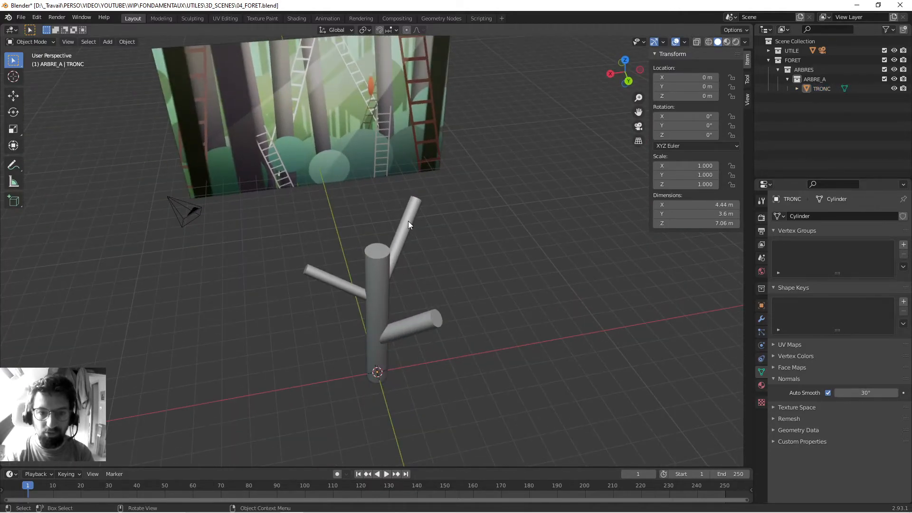
left_click(408, 221)
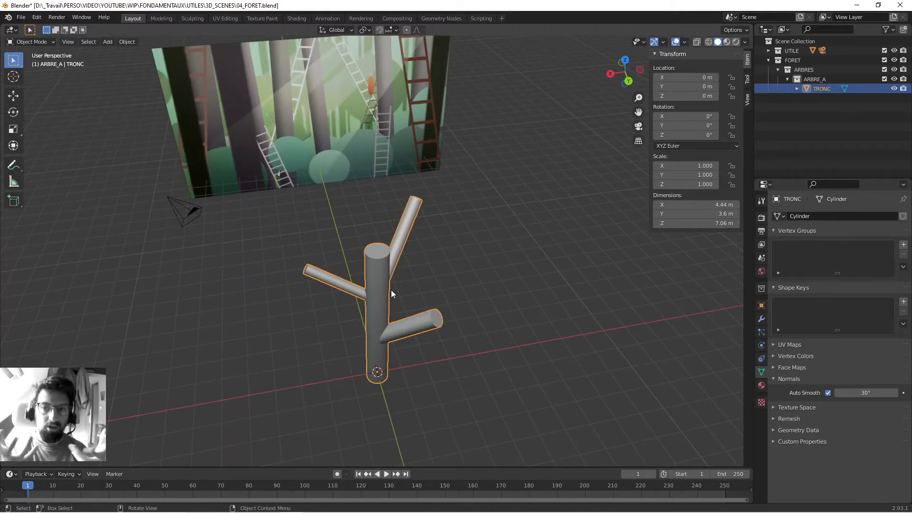
Step: Save the file, duplicate the joined tree about 4.31 m up along Z and scale the copy to about 0.5
middle_click_drag(391, 290, 350, 307)
key("ctrl+s")
key("shift+d")
key("z")
left_click(380, 281)
middle_click_drag(380, 282, 344, 278)
key("s")
left_click(397, 265)
Step: Rotate the small tree copy sideways and move its base onto one of the trunk's upper branches
key("r")
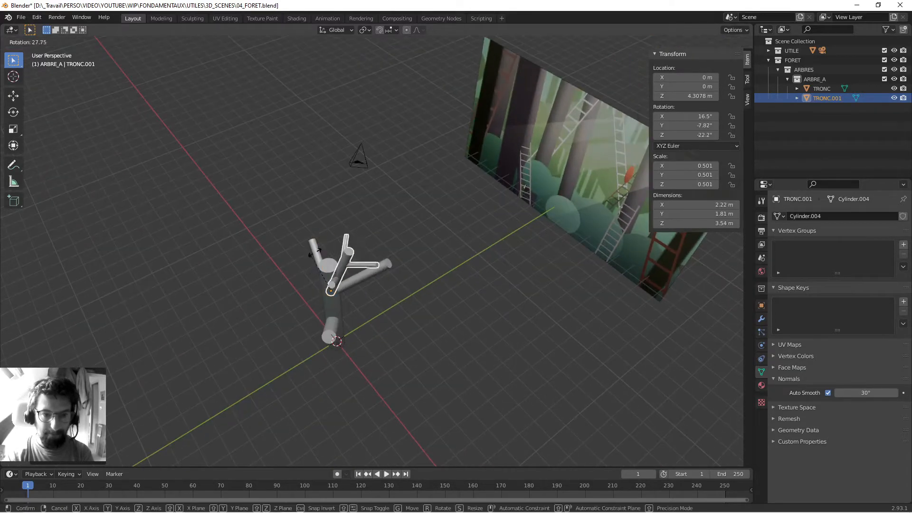
left_click(275, 309)
middle_click_drag(276, 309, 469, 266)
key("r")
left_click(461, 327)
middle_click_drag(461, 328, 389, 321)
key("g")
left_click(374, 321)
key("g")
left_click(389, 281)
Step: Scale the tree copy to about 0.385 and rotate it to about 98.8°, -19.2°, -87.2°
middle_click_drag(389, 281, 357, 280)
key("s")
left_click(489, 297)
key("r")
left_click(270, 277)
middle_click_drag(271, 277, 221, 287)
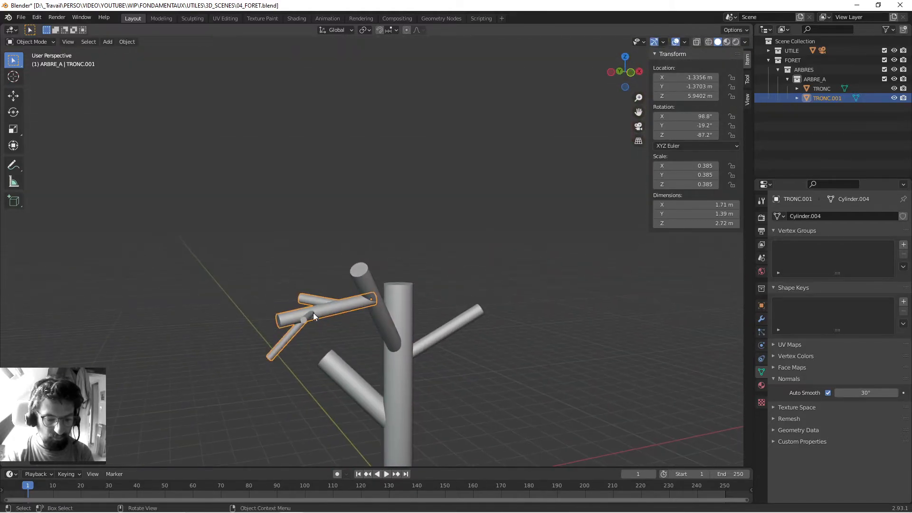
Step: Reduce the first twig to about 0.293 scale and create a rotated duplicate of it at about 0.227 scale
key("shift+d")
right_click(432, 268)
key("s")
left_click(328, 309)
middle_click_drag(328, 309, 298, 312)
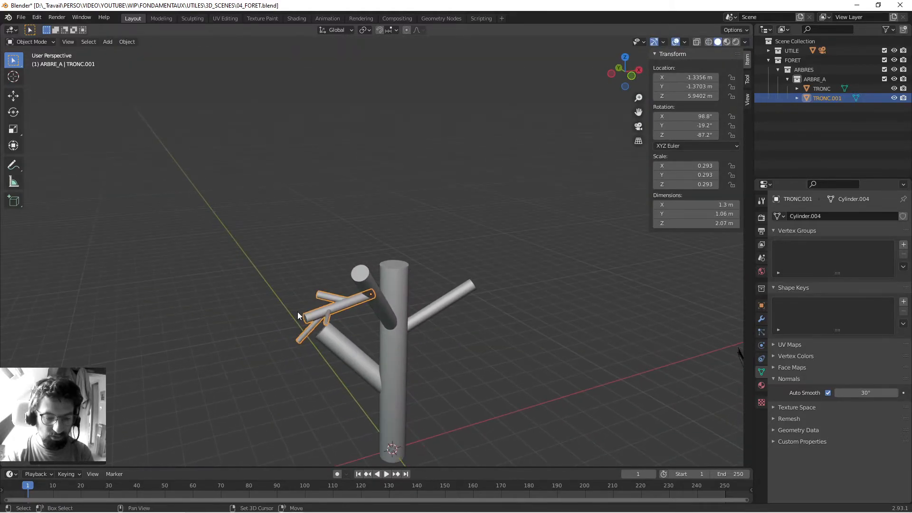
key("r")
left_click(346, 225)
middle_click_drag(317, 264, 397, 238)
key("s")
left_click(392, 254)
Step: Adjust the second twig's rotation and move it against the upper branch beside the first twig
middle_click_drag(384, 272, 412, 305)
key("r")
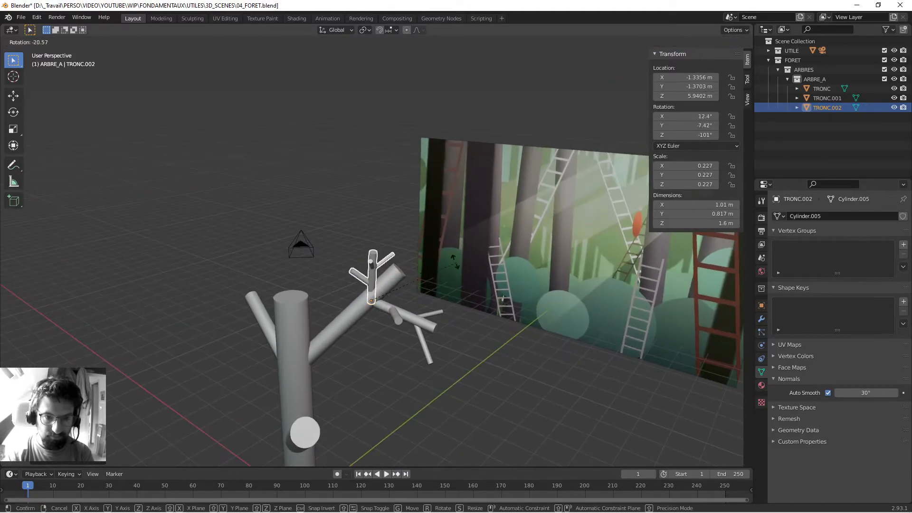
left_click(415, 241)
middle_click_drag(414, 242, 299, 266)
key("g")
left_click(374, 292)
Step: Duplicate the second twig in place, rotate the copy and move it along the same upper branch
key("shift+d")
right_click(300, 266)
key("r")
left_click(372, 263)
middle_click_drag(372, 266, 413, 233)
key("g")
left_click(357, 287)
Step: Fine-tune the third twig's position against the upper branch and save the file
key("g")
left_click(331, 303)
key("g")
left_click(373, 256)
key("ctrl+s")
key("g")
left_click(449, 274)
Step: Duplicate all three twigs in place and set the transform pivot point to Individual Origins
left_click(395, 234, "shift")
left_click(460, 252, "shift")
middle_click_drag(460, 252, 481, 350)
key("shift+d")
right_click(368, 275)
left_click(363, 30)
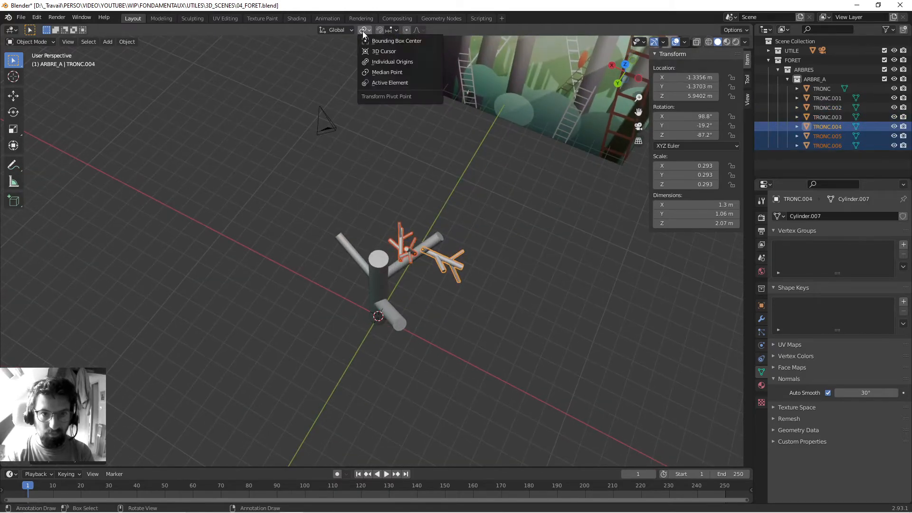
left_click(383, 62)
Step: Rotate the three duplicated twigs about their individual origins from two viewing angles
key("r")
left_click(477, 201)
middle_click_drag(335, 307, 442, 321)
key("r")
left_click(401, 362)
Step: Scale the duplicated twigs down to about 0.22 for TRONC.004, rotate them again and place them on the bare thin branch
middle_click_drag(401, 362, 245, 378)
key("s")
left_click(436, 240)
key("r")
left_click(343, 364)
scroll(324, 258, "up", 2)
key("g")
left_click(332, 274)
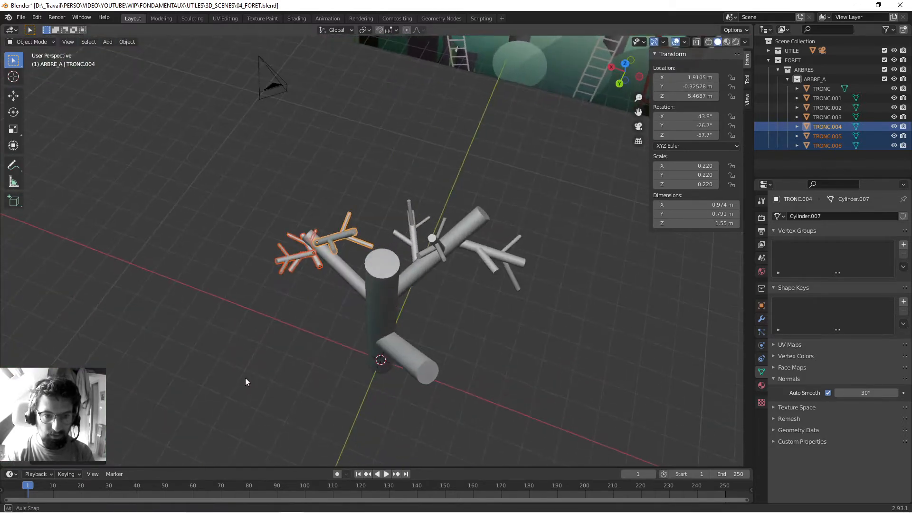
Step: Shrink the twigs on the thin branch to about 0.172 scale for TRONC.004 and move them closer to it
middle_click_drag(284, 337, 332, 303)
scroll(332, 303, "up", 3)
key("s")
left_click(242, 356)
middle_click_drag(240, 356, 308, 378)
key("g")
left_click(301, 309)
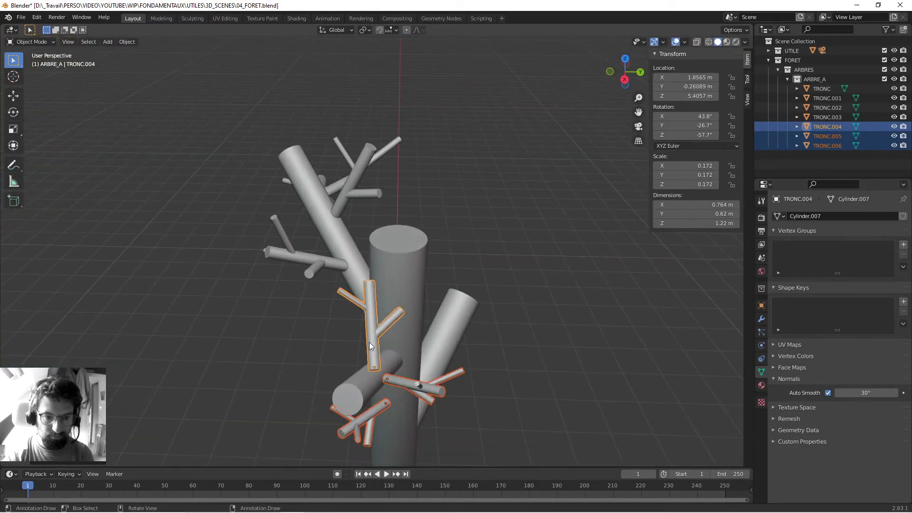
Step: Move TRONC.004 and a second twig individually so that their bases meet the thin branch
left_click(369, 342)
key("g")
left_click(376, 390)
middle_click_drag(376, 389, 410, 375)
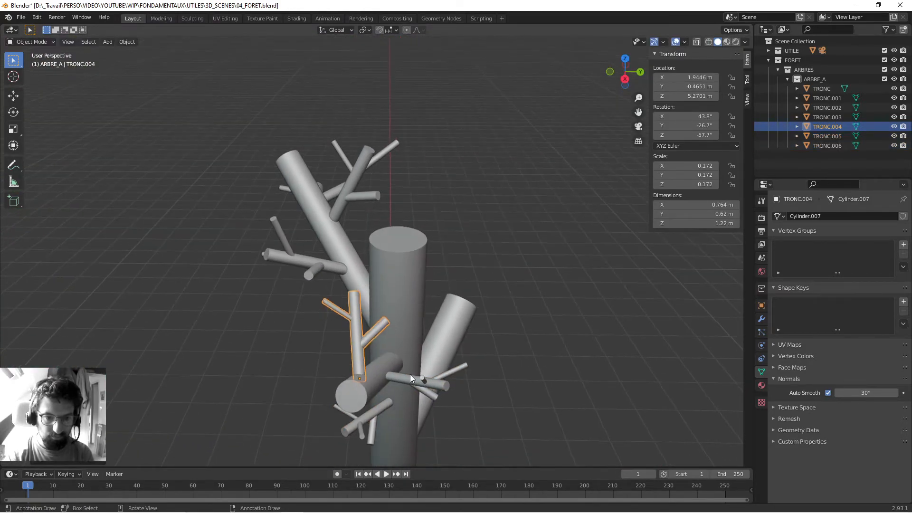
left_click(410, 374)
key("g")
left_click(385, 386)
Step: Move and rotate the remaining twig to attach it to the thin branch, and save the file
left_click(368, 416)
key("g")
left_click(329, 410)
middle_click_drag(329, 410, 329, 348)
key("r")
left_click(179, 363)
key("g")
left_click(331, 319)
key("ctrl+s")
Step: Duplicate the thin branch's three twigs in place and rotate the copies about their individual origins
scroll(324, 307, "down", 4)
left_click(334, 267, "shift")
left_click(306, 275, "shift")
middle_click_drag(281, 307, 294, 319)
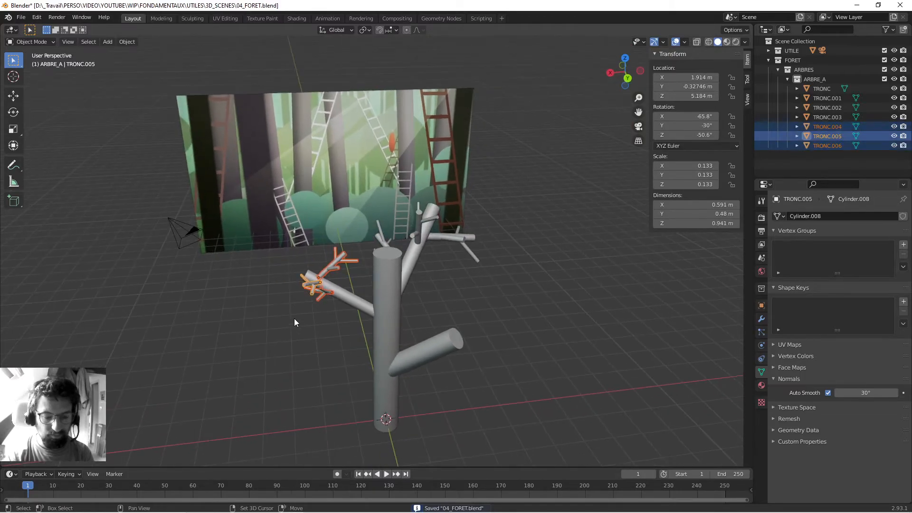
key("shift+d")
right_click(304, 328)
key("r")
left_click(279, 316)
left_click_drag(244, 327, 262, 377)
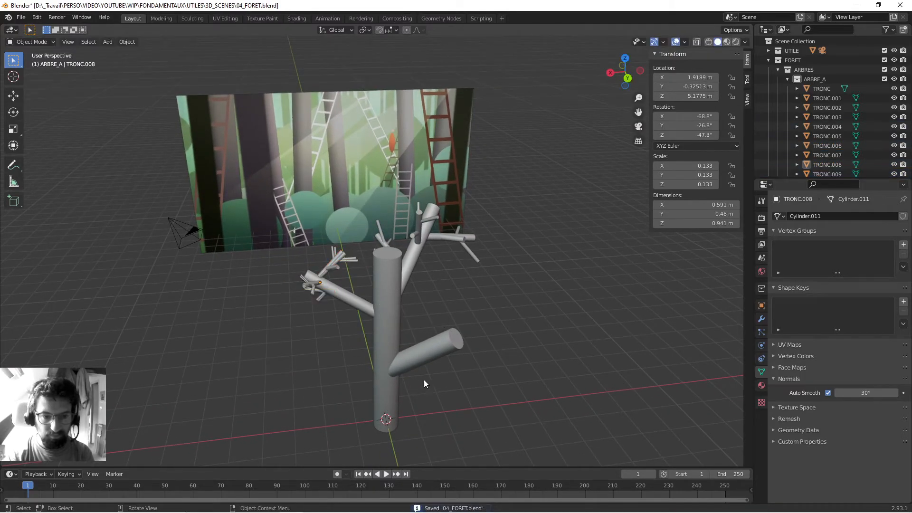
key("ctrl+z")
middle_click_drag(303, 371, 333, 410)
key("r")
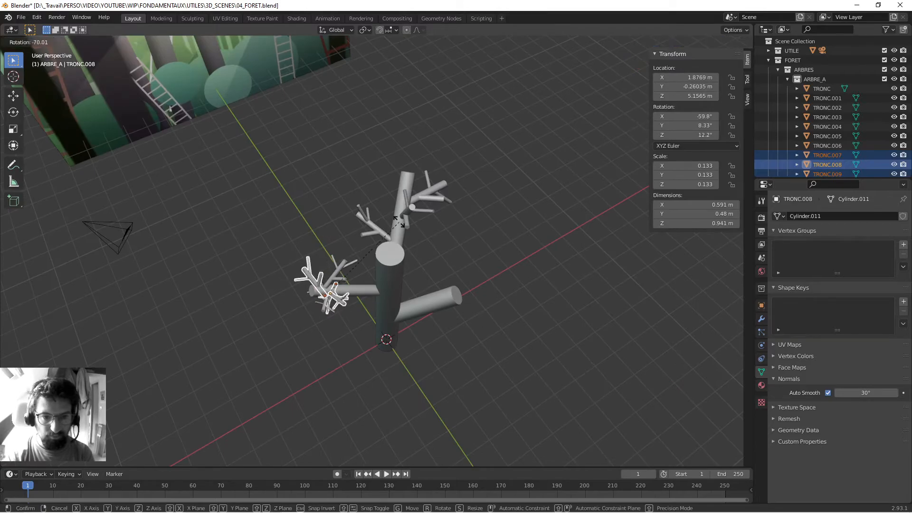
left_click(399, 222)
Step: Move the three copied twigs to the thick lower branch, enlarge them to about 0.249 scale for TRONC.008 and rotate them
middle_click_drag(365, 368, 338, 279)
key("g")
left_click(462, 357)
key("s")
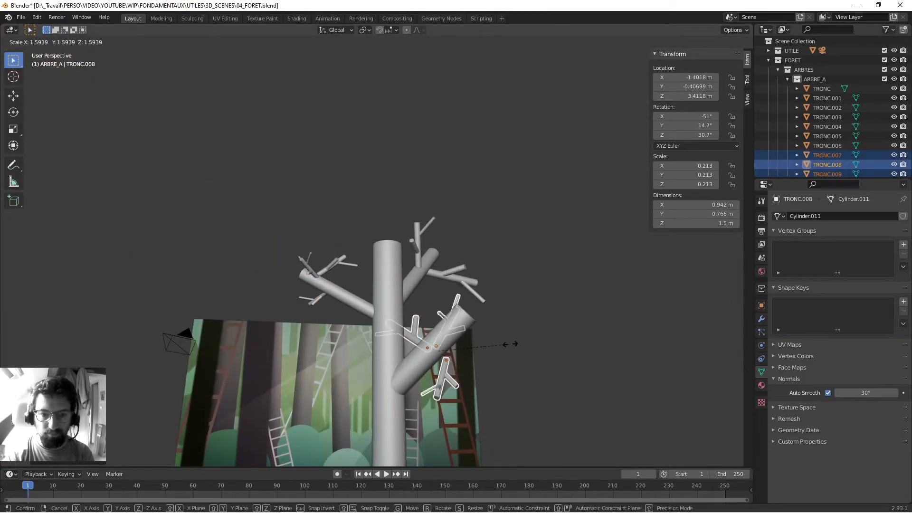
left_click(454, 347)
middle_click_drag(455, 347, 391, 384)
key("g")
left_click(333, 384)
middle_click_drag(333, 384, 401, 417)
key("r")
left_click(321, 343)
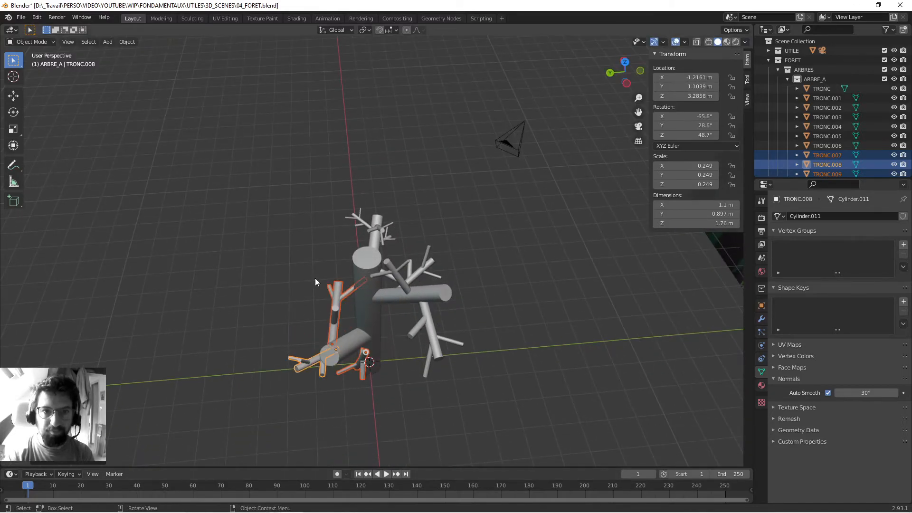
Step: Set the transform pivot point to Median Point and move the three twigs horizontally away from the trunk
left_click(366, 30)
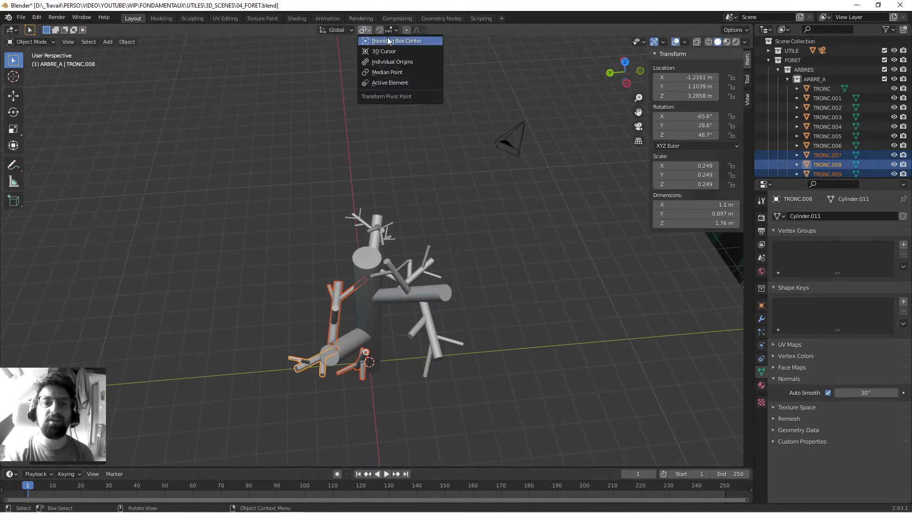
left_click(384, 72)
middle_click_drag(323, 102, 324, 292)
scroll(325, 309, "down", 2)
key("g")
key("shift+z")
left_click(403, 312)
mouse_move(392, 291)
middle_mouse_down()
mouse_move(352, 326)
mouse_move(381, 300)
middle_mouse_up()
scroll(357, 325, "up", 2)
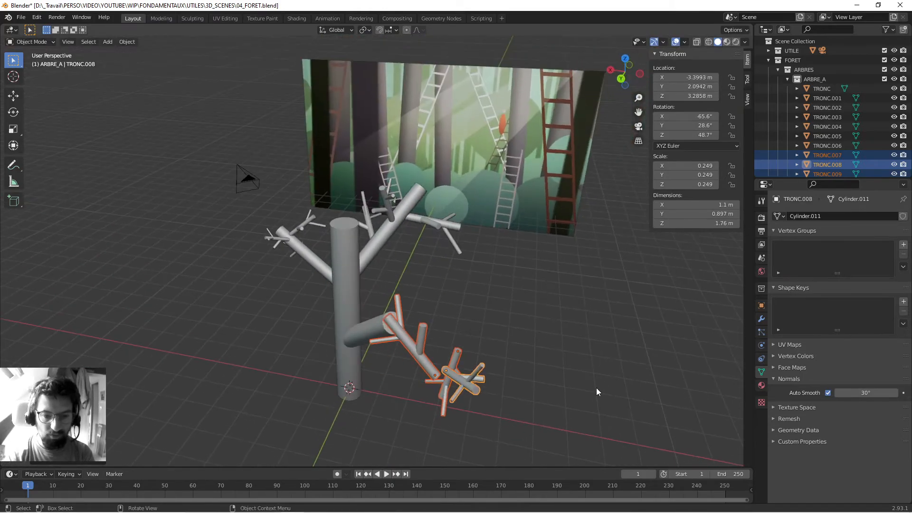
Step: Try rotating the three selected twigs together around their median point
key("r")
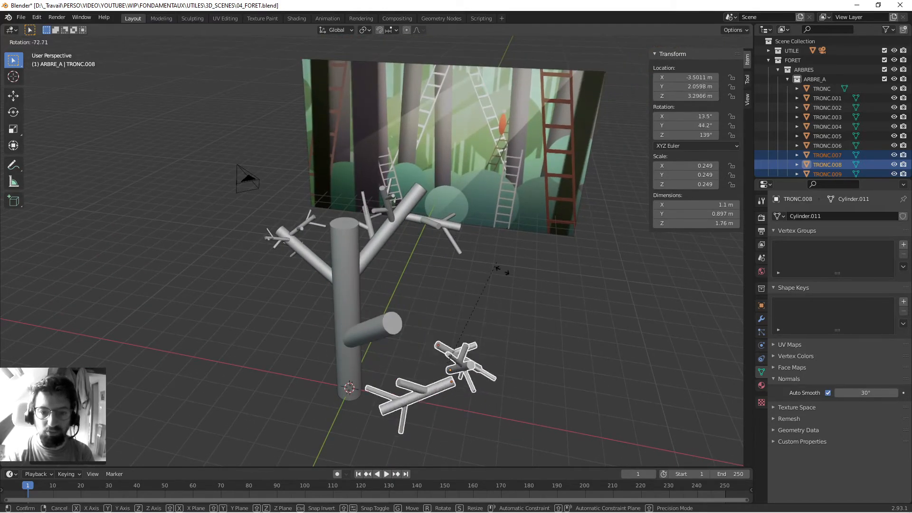
left_click(460, 354)
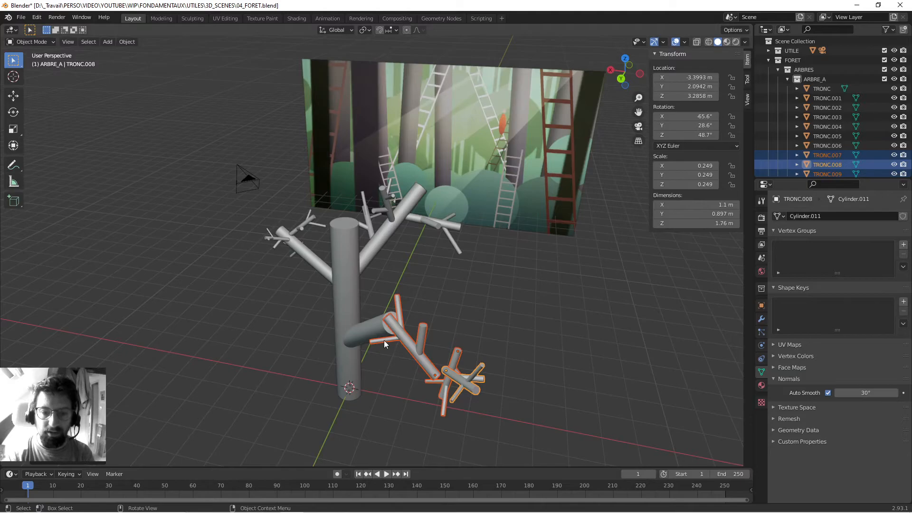
Step: Move the three selected twigs horizontally toward the thick lower branch, with TRONC.008 at about X -3.01 m, Y 1.85 m
middle_click_drag(385, 339, 402, 363)
key("g")
key("shift+z")
left_click(390, 355)
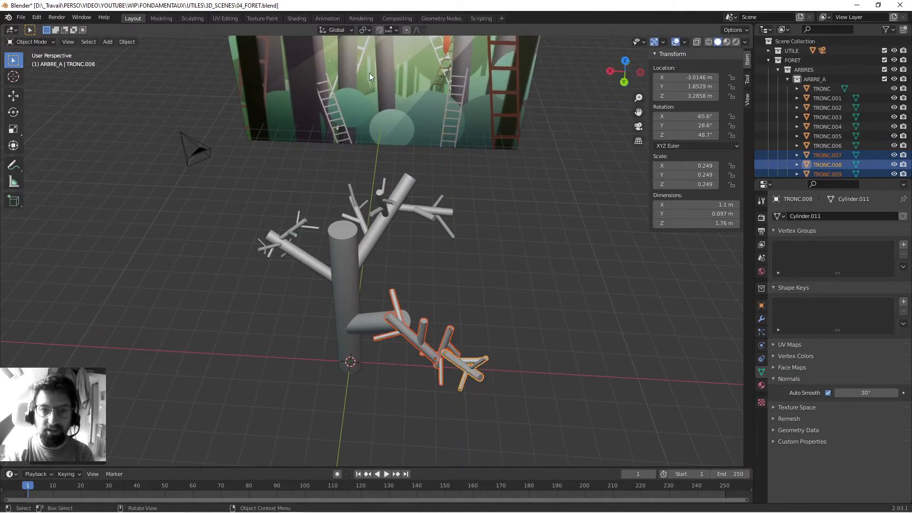
Step: Try rotating the three selected twigs around their individual origins by changing the transform pivot point
left_click(363, 30)
left_click(380, 64)
middle_click_drag(383, 253, 560, 359)
key("r")
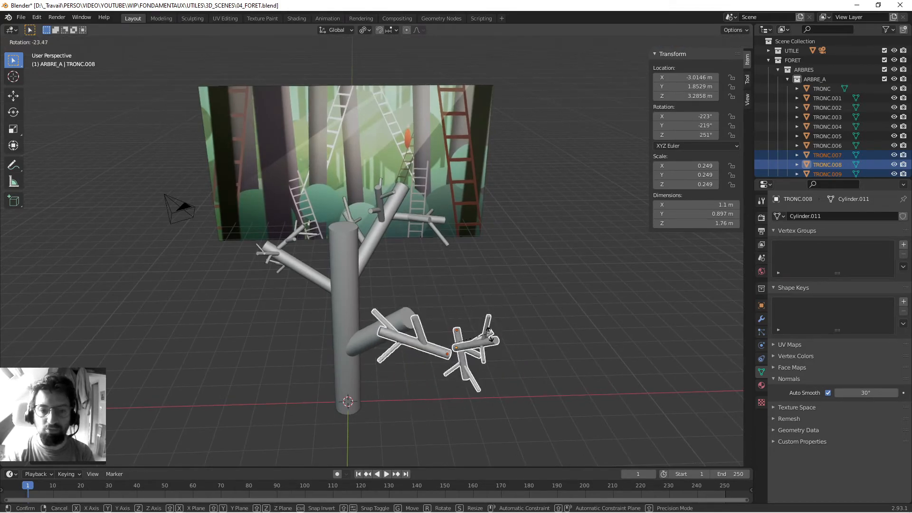
left_click(386, 351)
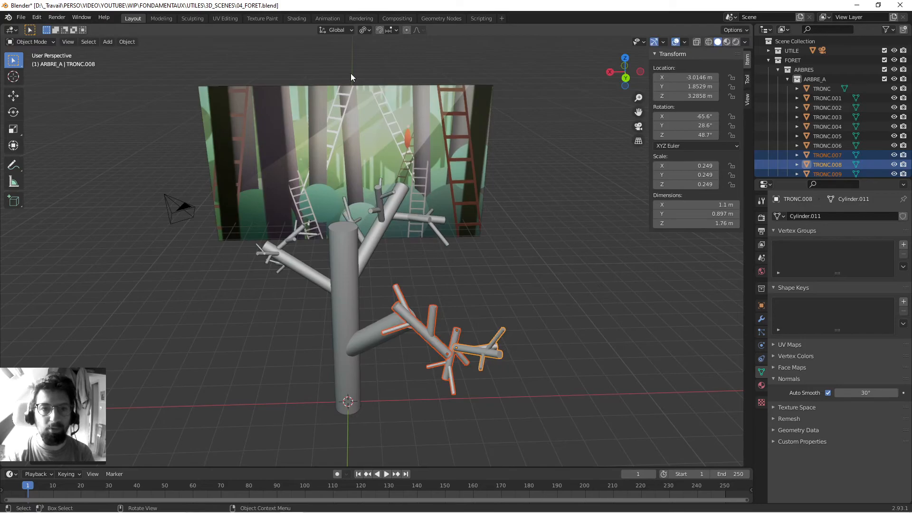
left_click(366, 30)
left_click(383, 62)
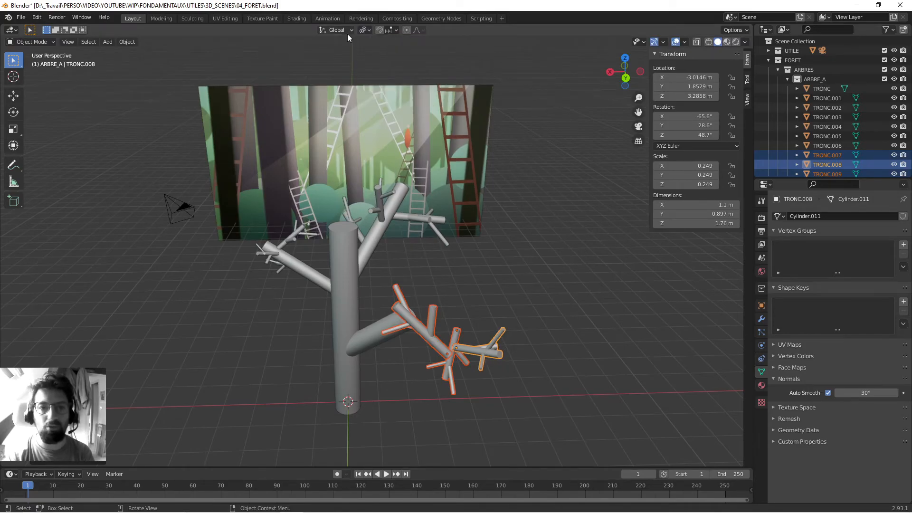
left_click(366, 30)
left_click(383, 67)
Step: Move the three twigs together up to the thick lower branch, with TRONC.008 at about X -1.65, Y 1.25, Z 3.74 m
middle_click_drag(441, 218, 406, 320)
key("g")
left_click(418, 292)
key("g")
left_click(430, 264)
Step: Rotate the TRONC.008 twig on its own and move it against the thick lower branch
left_click(406, 325)
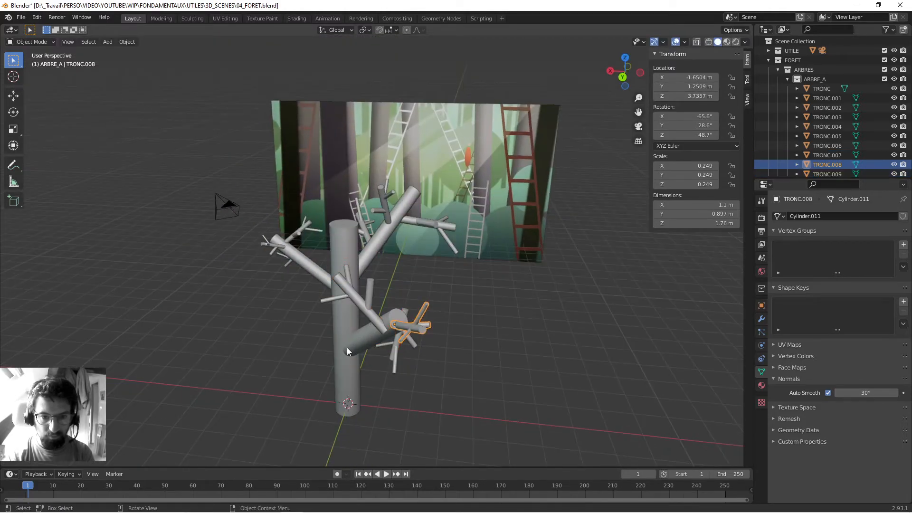
middle_click_drag(347, 351, 458, 351)
key("r")
left_click(430, 396)
key("g")
left_click(407, 409)
key("g")
middle_click_drag(378, 330, 371, 307)
left_click(380, 354)
Step: Rotate the TRONC.009 twig and attach it to the lower branch at about X -1.23, Y 0.92, Z 3.40 m
left_click(372, 349)
key("r")
left_click(388, 273)
key("g")
left_click(374, 336)
key("r")
left_click(336, 380)
key("r")
left_click(462, 247)
key("g")
left_click(421, 281)
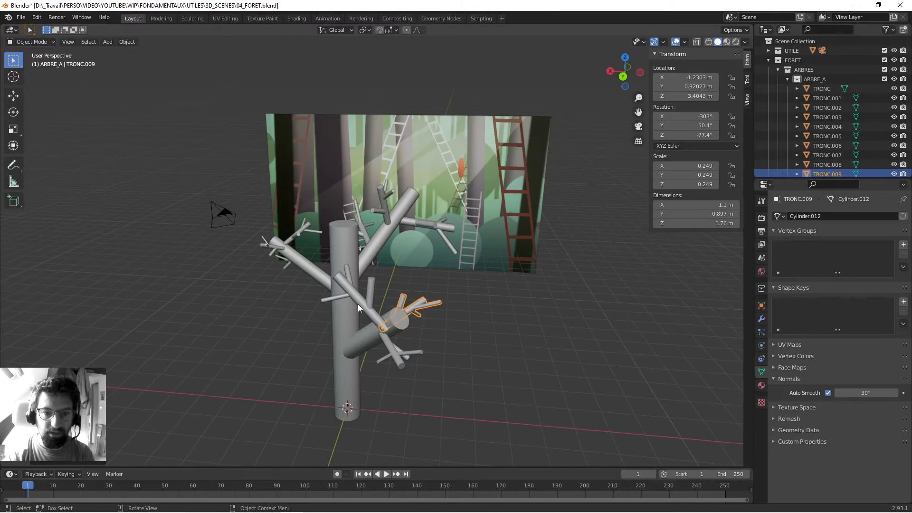
Step: Rotate the remaining copied twig and move it so that it grows out of the thick lower branch
left_click(359, 303)
middle_click_drag(464, 280, 389, 315)
key("r")
left_click(281, 333)
middle_click_drag(275, 333, 402, 324)
key("r")
left_click(423, 291)
key("g")
left_click(382, 335)
middle_click_drag(335, 366, 420, 328)
key("g")
left_click(394, 341)
Step: Save the file and join all the trunk, branch and twig parts of ARBRE_A into one object
scroll(328, 357, "down", 5)
key("ctrl+s")
middle_click_drag(321, 313, 311, 240)
left_click_drag(319, 207, 403, 307)
middle_click_drag(349, 381, 385, 335)
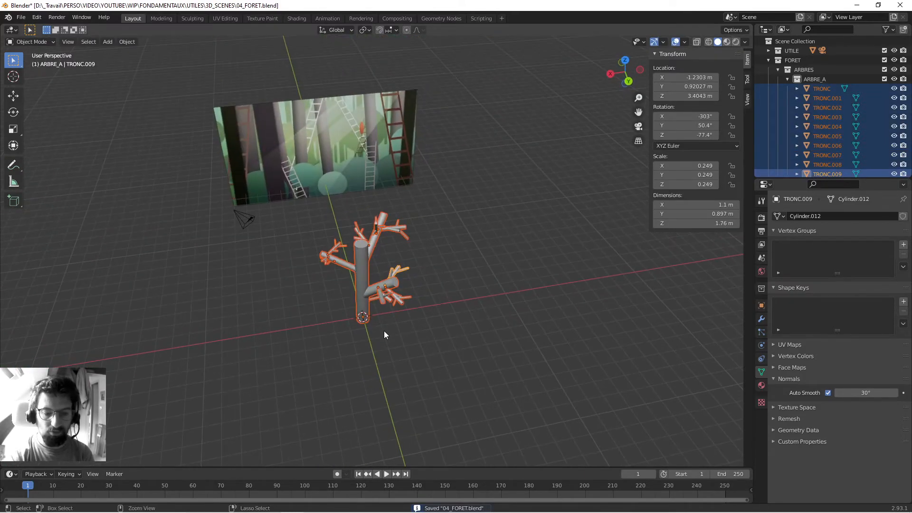
key("ctrl+j")
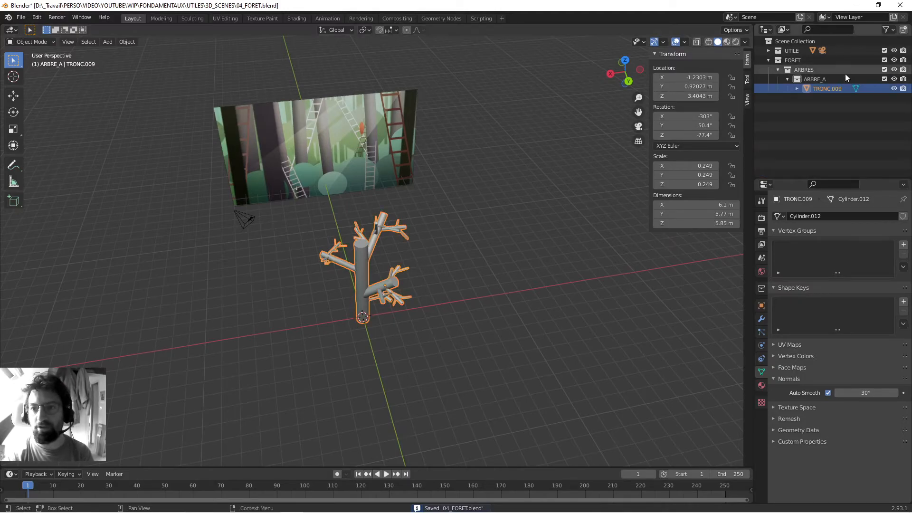
Step: Rename the joined tree object to TRONC.000 and save the file
double_click(830, 88)
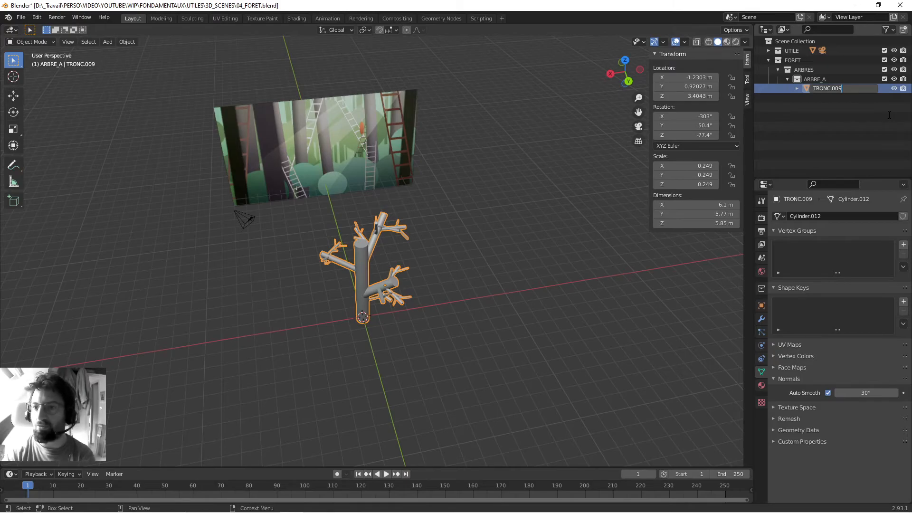
key("Return")
middle_click_drag(373, 221, 365, 263)
key("ctrl+s")
Step: Raise the whole tree along the Z axis to a location of about 11.49 m
scroll(375, 285, "up", 4)
middle_click_drag(388, 306, 384, 296)
key("g")
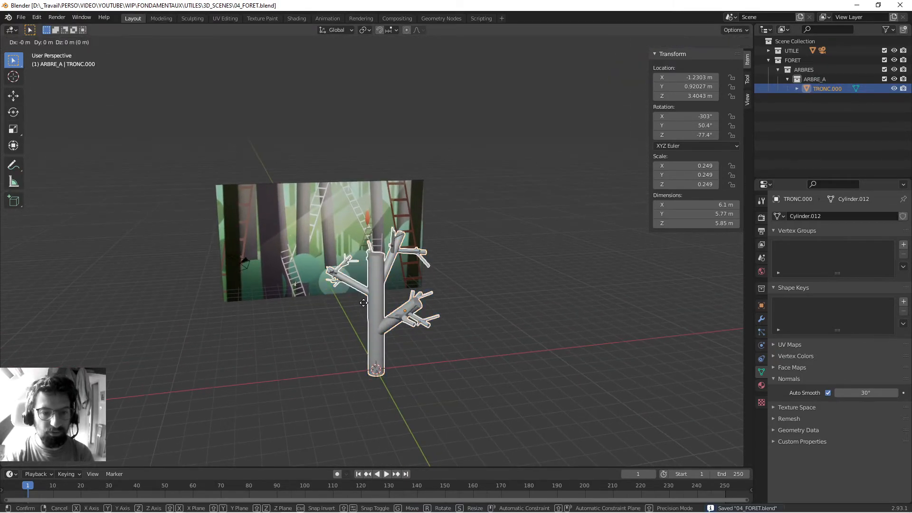
key("z")
left_click(378, 133)
middle_click_drag(341, 271, 349, 230)
Step: Set the global Z of the trunk's bottom face to 0 so the trunk reaches the ground, and save the file
key("Tab")
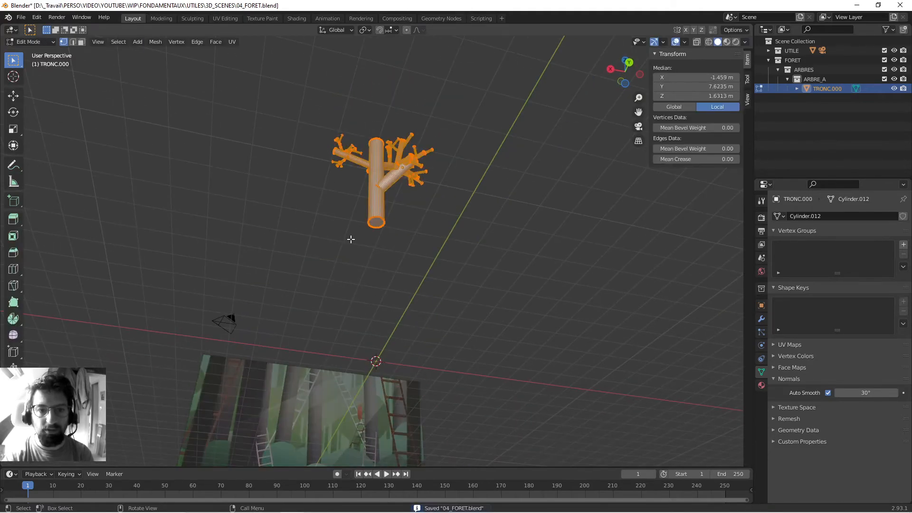
scroll(350, 239, "up", 3)
key("3")
left_click(378, 191)
middle_click_drag(342, 148, 333, 247)
left_click(673, 107)
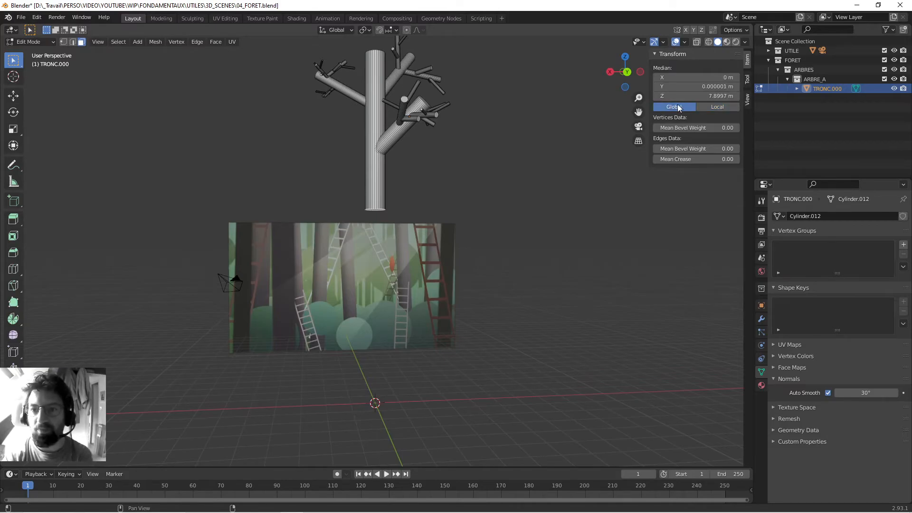
key("KP_0")
middle_click_drag(560, 162, 536, 183)
middle_click_drag(513, 191, 380, 214)
left_click(375, 215)
double_click(705, 96)
type("0")
key("Return")
middle_click_drag(501, 191, 448, 291)
key("Tab")
key("ctrl+s")
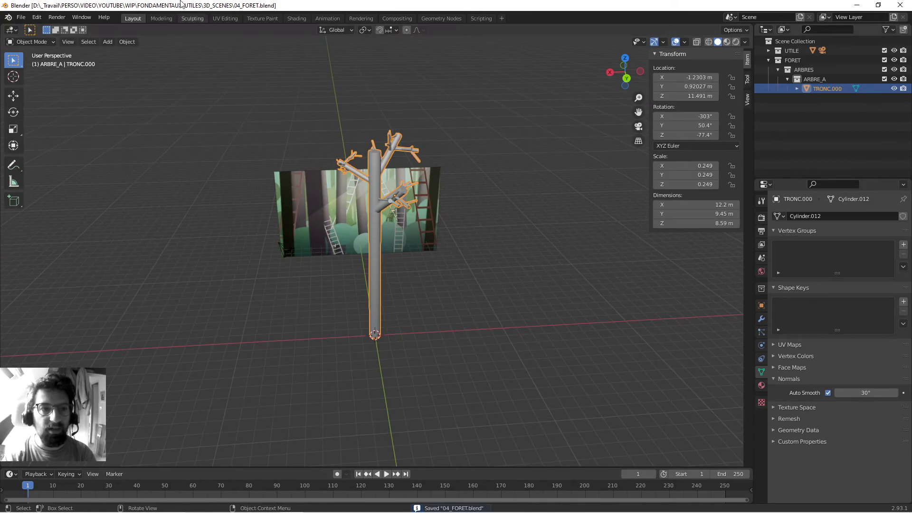
Step: Apply all transforms to the tree object
left_click(128, 42)
mouse_move(142, 90)
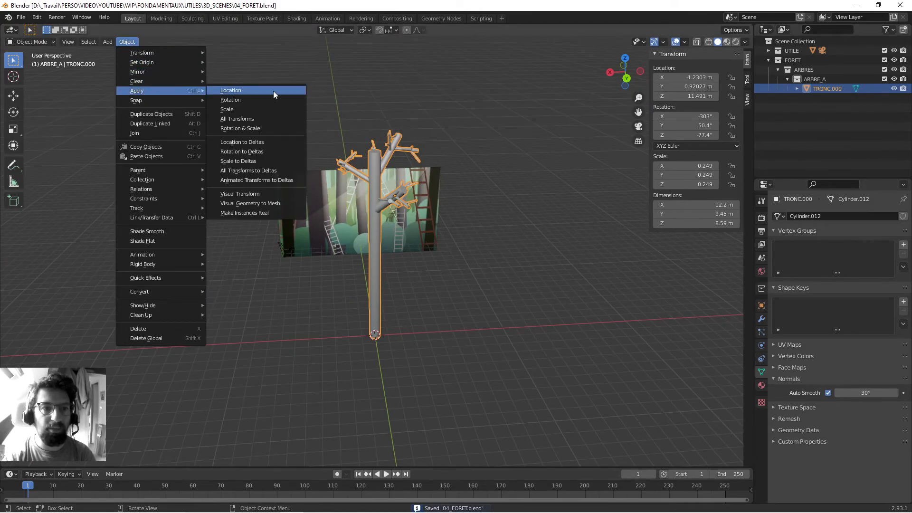
left_click(255, 118)
middle_click_drag(272, 153, 365, 187)
Step: Extrude the trunk's top face upward to about 23.19 m on Z and save the file
key("Tab")
middle_click_drag(372, 120, 370, 147)
left_click(379, 114)
scroll(366, 162, "down", 4)
middle_click_drag(350, 204, 350, 223, "shift")
key("e")
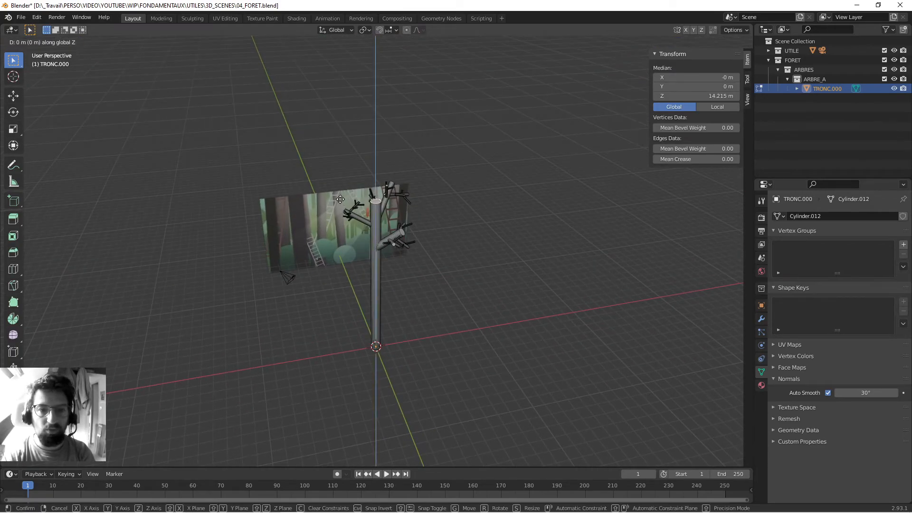
left_click(354, 144)
scroll(354, 146, "up", 1)
key("Tab")
scroll(350, 167, "down", 5)
key("ctrl+s")
Step: Shrink the trunk's top face to about 0.55 of its size to taper the trunk
middle_click_drag(344, 204, 328, 198)
scroll(328, 198, "up", 3)
middle_click_drag(326, 159, 420, 168)
key("Tab")
key("s")
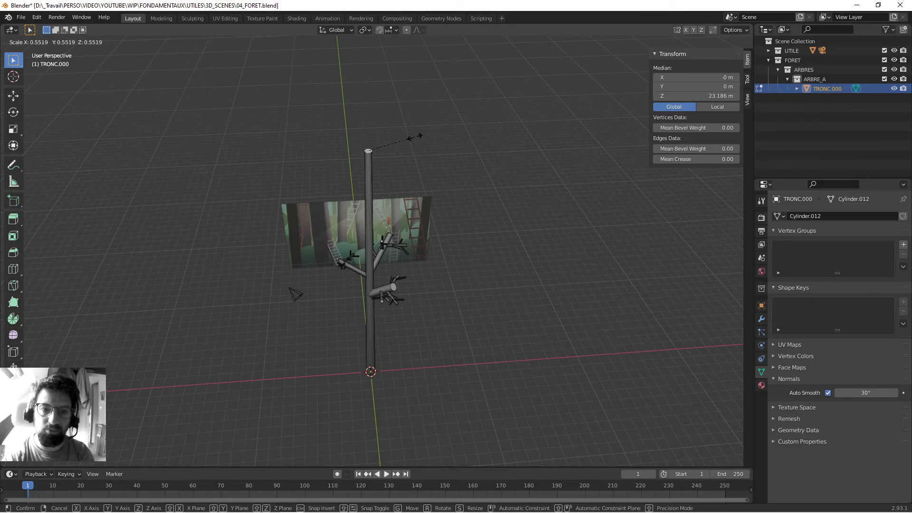
left_click(415, 137)
scroll(371, 162, "up", 2)
middle_click_drag(343, 172, 366, 190)
key("Tab")
Step: Shrink the end faces of the main branches to taper them, one to about 0.6, and save the file
middle_click_drag(409, 318, 322, 271)
key("Tab")
left_click(331, 218)
key("s")
left_click(379, 206)
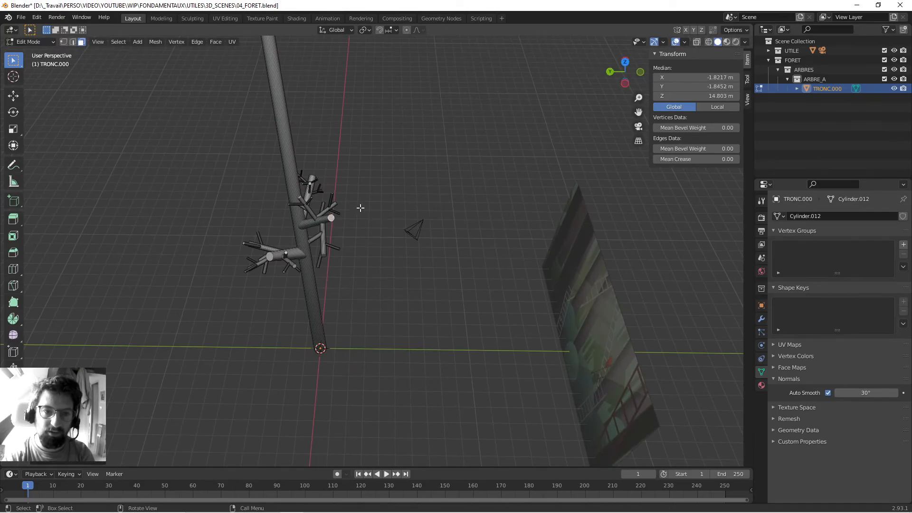
middle_click_drag(378, 205, 452, 216)
left_click(473, 211)
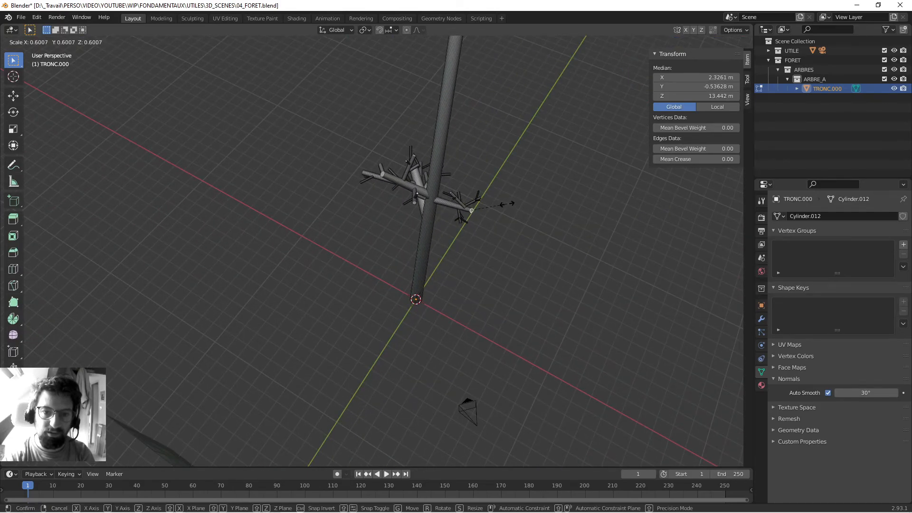
key("ctrl+s")
key("Tab")
middle_click_drag(545, 236, 383, 232)
scroll(385, 235, "up", 3)
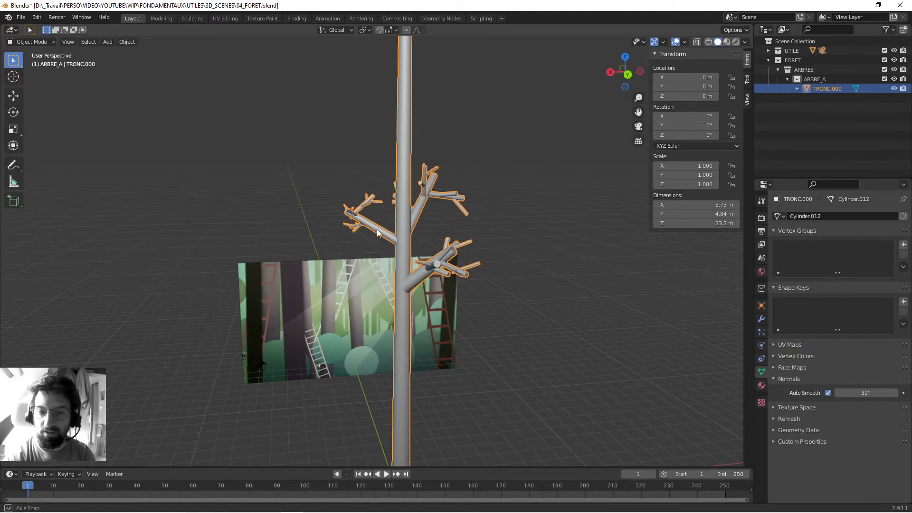
scroll(379, 225, "down", 3)
middle_click_drag(379, 225, 456, 242)
key("ctrl+s")
scroll(455, 267, "up", 3)
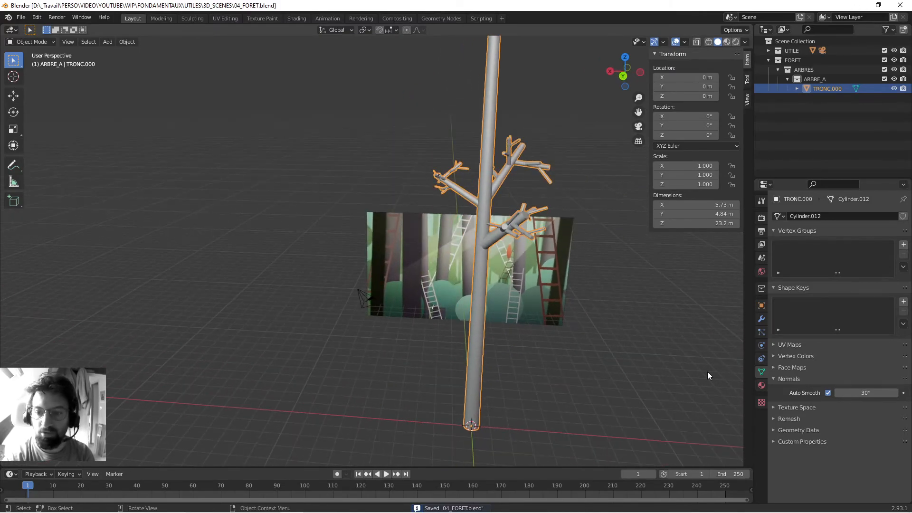
Step: Create a new material on the tree and name it ECORCE
left_click(761, 385)
left_click(808, 256)
left_click(818, 256)
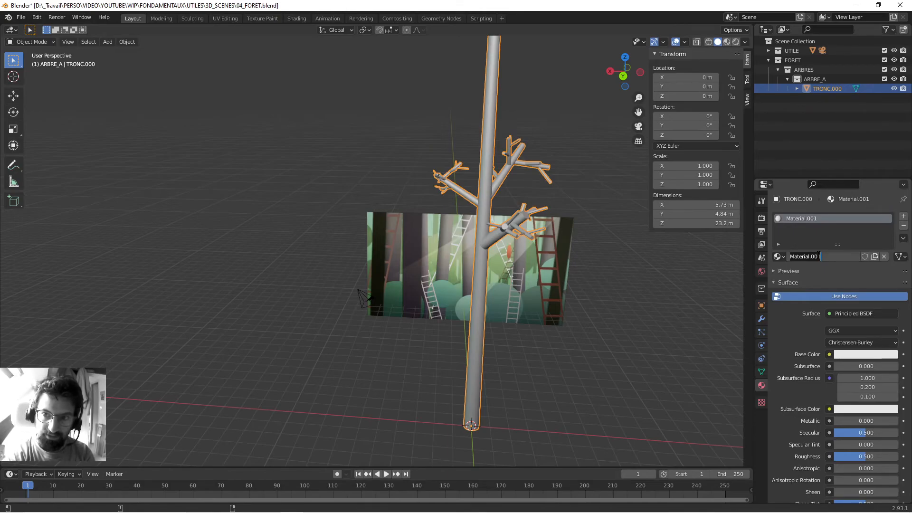
type("EC")
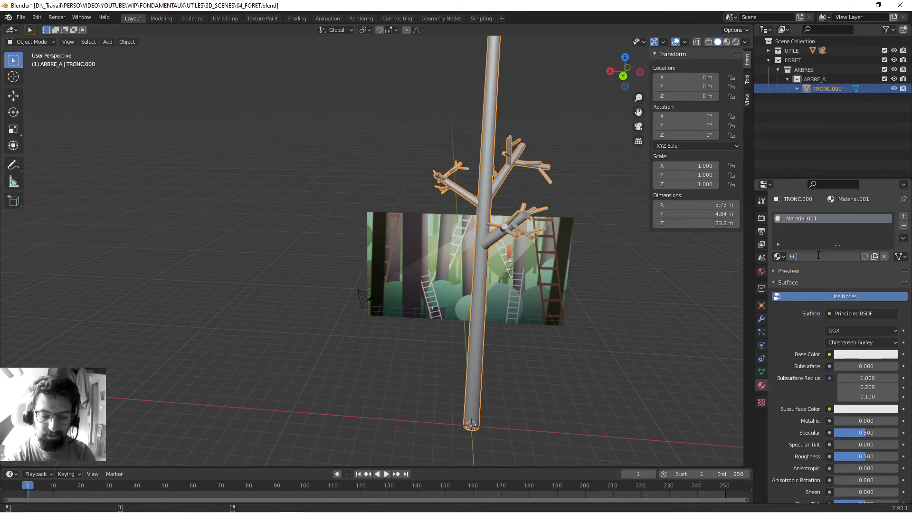
type("ORCE")
key("Return")
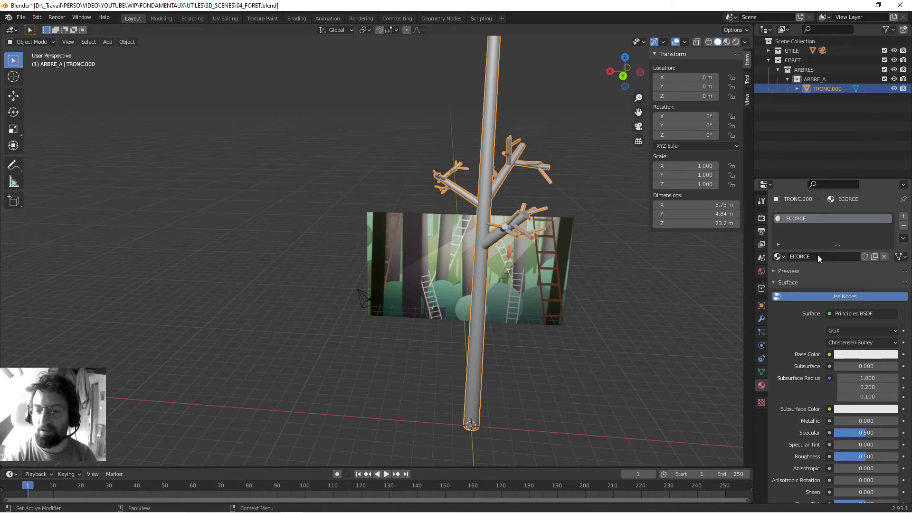
Step: Set the ECORCE material's base color to a dark, desaturated reddish brown and save the file
left_click(843, 355)
left_click(850, 276)
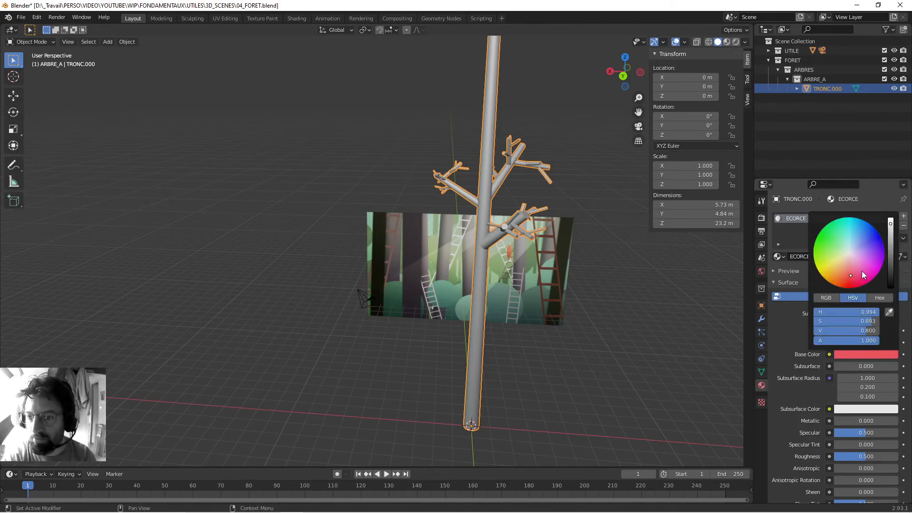
scroll(855, 275, "down", 11)
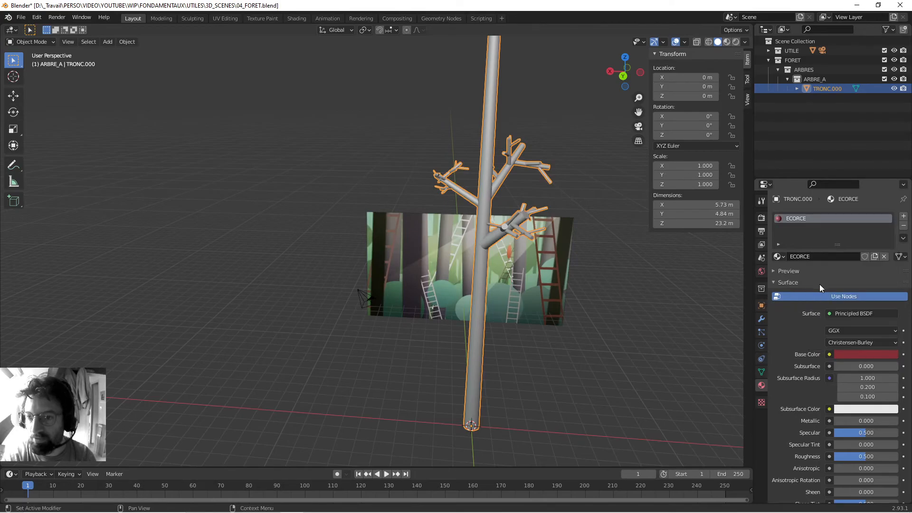
left_click(848, 354)
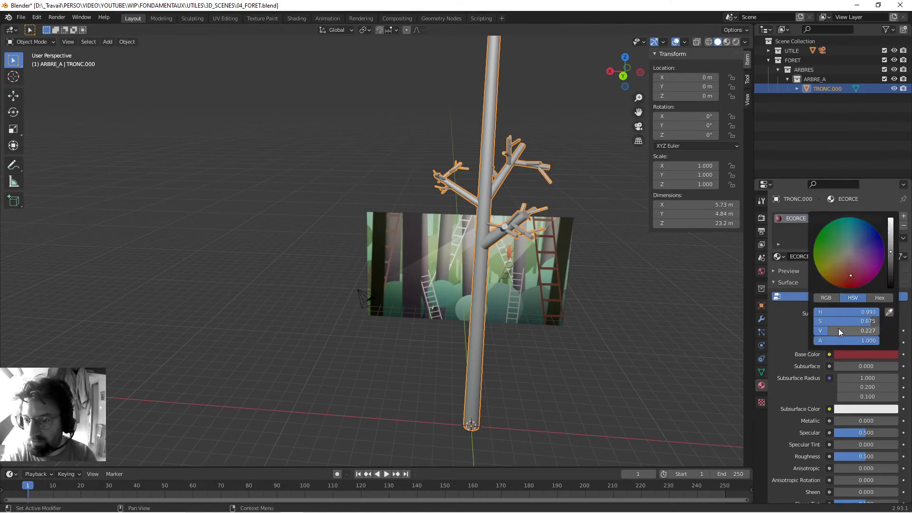
mouse_move(849, 324)
left_mouse_down()
mouse_move(822, 323)
mouse_move(847, 331)
mouse_move(833, 324)
mouse_move(838, 330)
left_mouse_up()
middle_click_drag(495, 325, 506, 323)
key("ctrl+s")
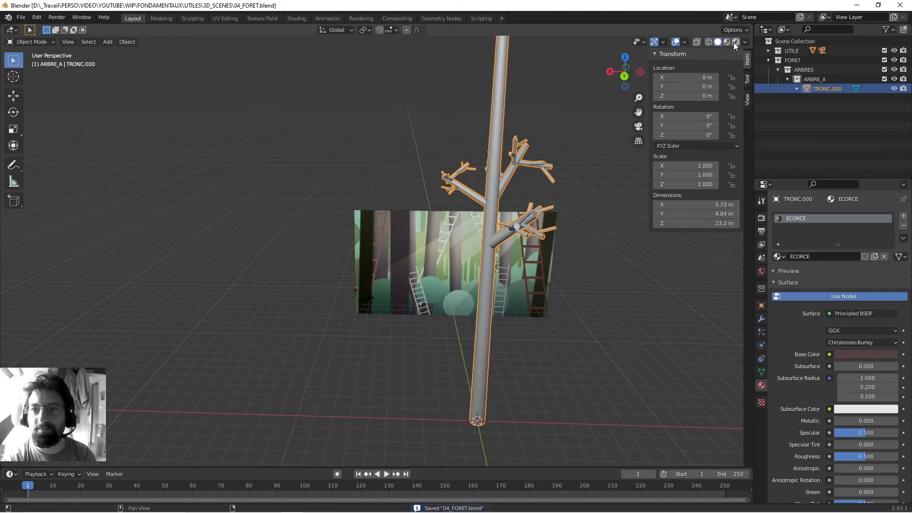
Step: Switch the viewport to Rendered shading and add a Sun light to the scene
left_click(736, 43)
middle_click_drag(461, 169, 436, 178)
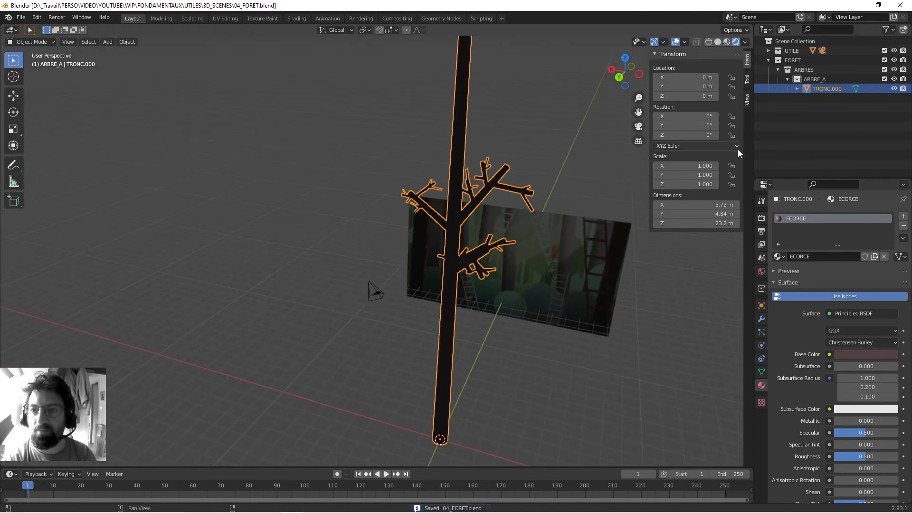
left_click(768, 60)
left_click(769, 51)
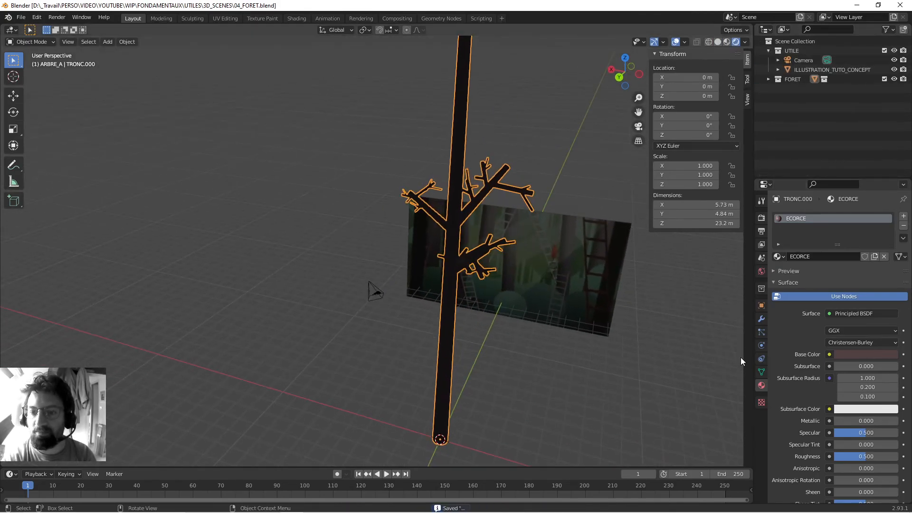
left_click(598, 364)
key("shift+a")
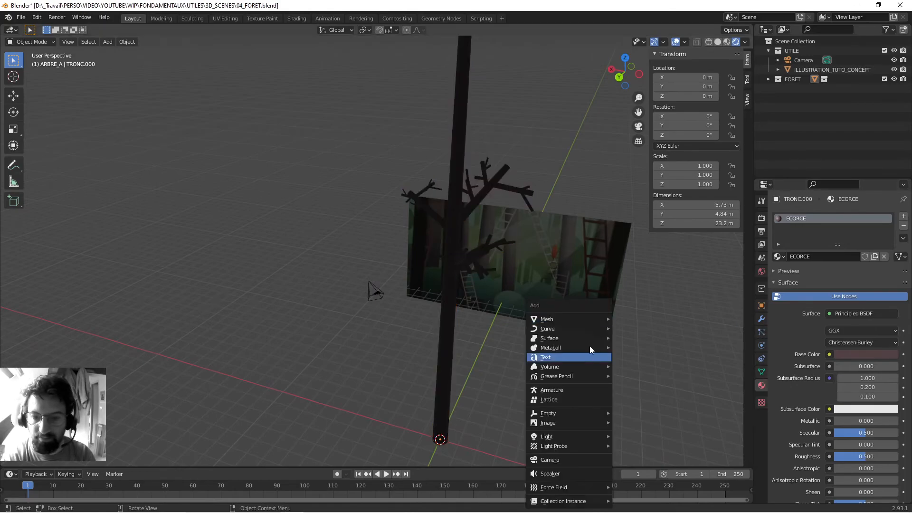
mouse_move(563, 436)
left_click(637, 449)
Step: Raise the sun to about 19.8 m, angle it to about 12.7°, 49°, 32.2° and shift it sideways to about X 4.62 m
scroll(497, 344, "down", 4)
middle_click_drag(497, 347, 506, 335)
key("g")
key("z")
left_click(472, 233)
key("r")
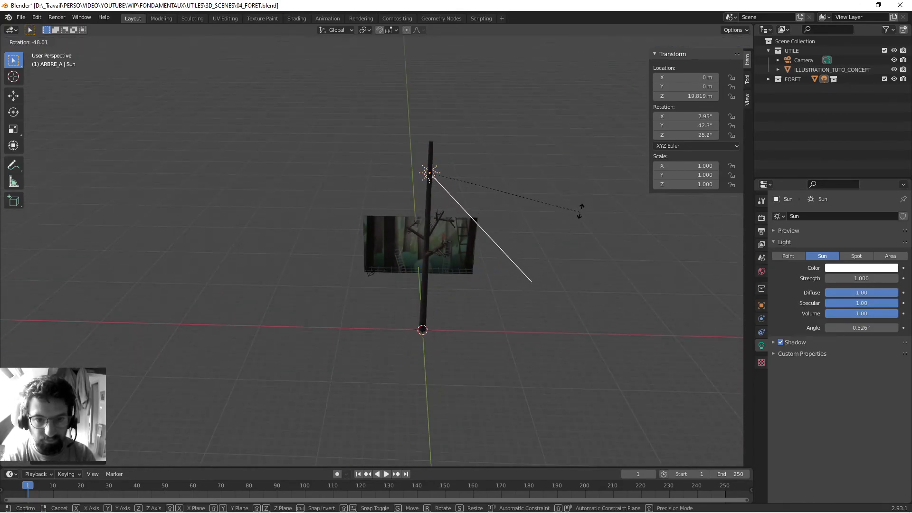
left_click(578, 216)
middle_click_drag(578, 216, 501, 294)
key("g")
key("shift+z")
left_click(438, 298)
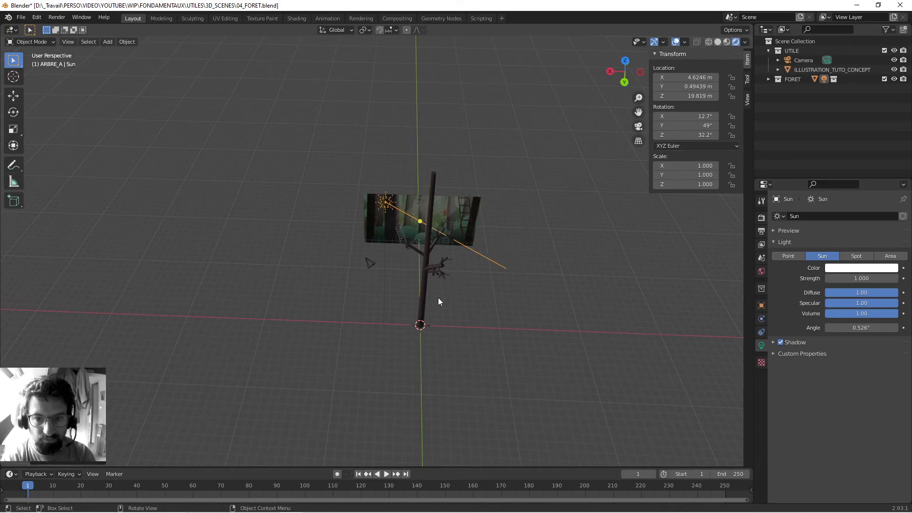
Step: Put the sun light in the UTILE collection, rename it SUN and save the file
left_click(769, 79)
left_click_drag(815, 107, 803, 66)
double_click(800, 79)
type("SUN")
key("Return")
key("ctrl+s")
middle_click_drag(507, 304, 594, 283)
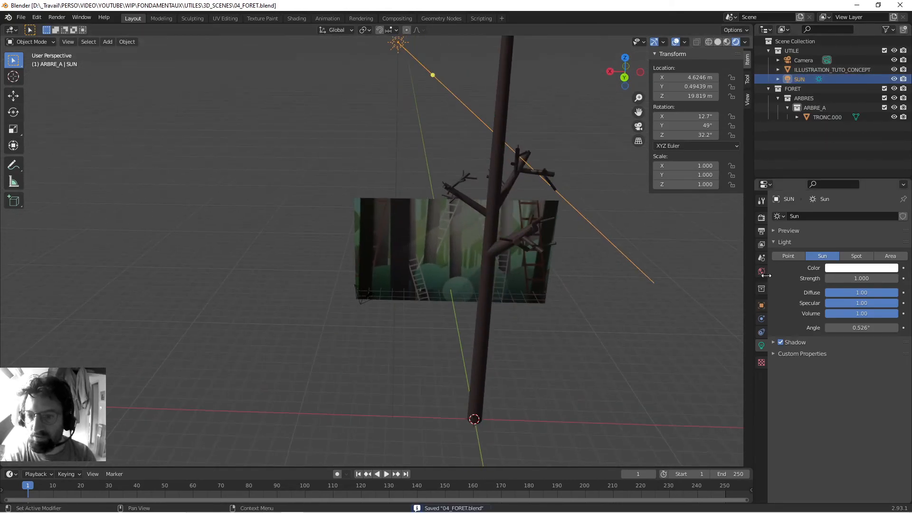
Step: Brighten the world background color to a lighter neutral grey
left_click(762, 271)
left_click(857, 279)
mouse_move(892, 192)
left_mouse_down()
mouse_move(892, 176)
mouse_move(892, 186)
left_mouse_up()
left_click(626, 323)
middle_click_drag(625, 324, 627, 167)
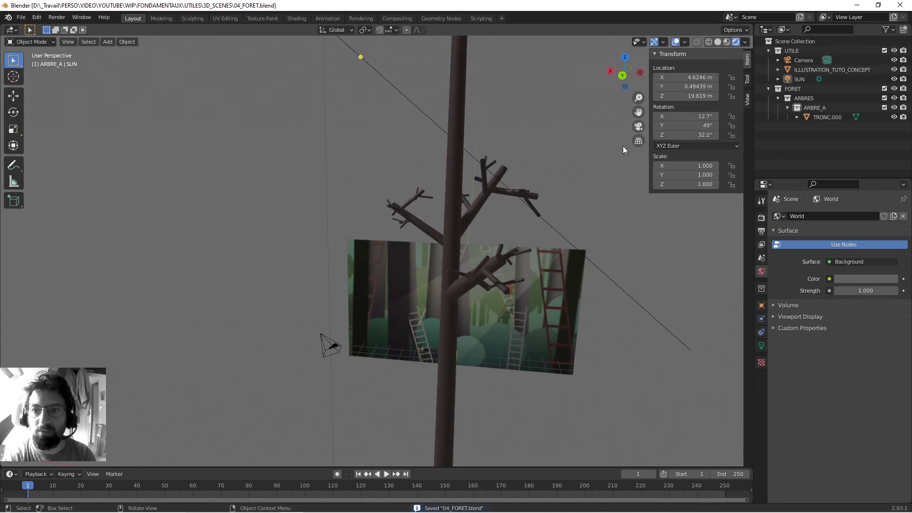
middle_click_drag(637, 301, 392, 109)
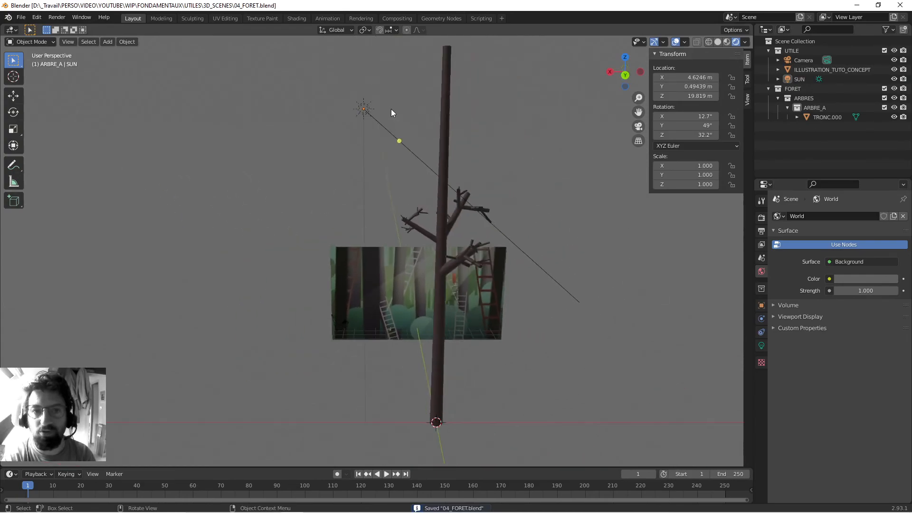
Step: Set the SUN light's strength to 5 and save the file
left_click(393, 133)
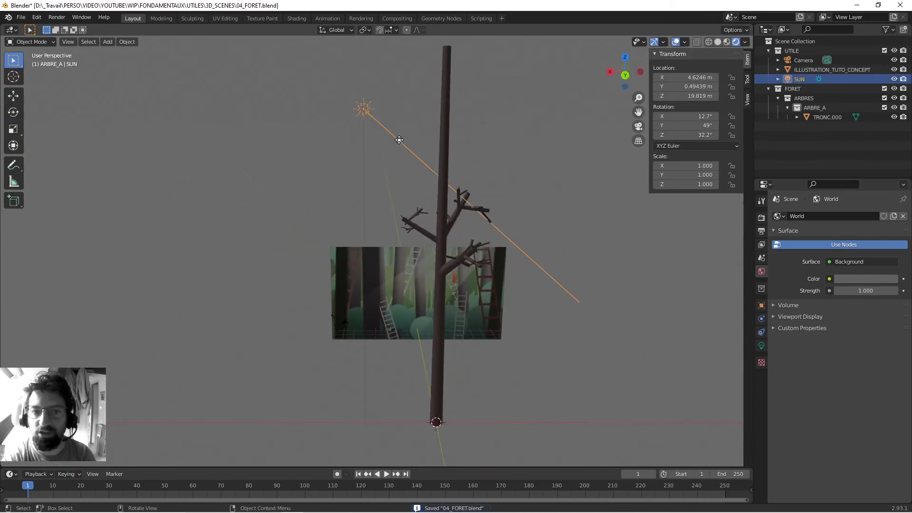
left_click(761, 347)
double_click(862, 278)
type("5")
key("Return")
mouse_move(541, 224)
middle_mouse_down()
mouse_move(513, 212)
mouse_move(552, 219)
mouse_move(509, 209)
mouse_move(533, 209)
mouse_move(515, 243)
mouse_move(529, 235)
middle_mouse_up()
key("ctrl+s")
scroll(524, 213, "down", 2)
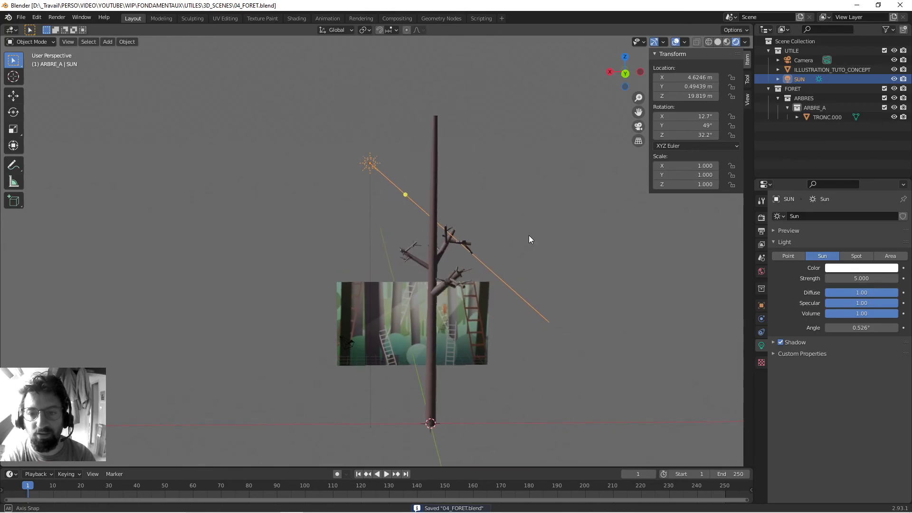
Step: Set the SUN light's angle to 0°, deselect it and save the file
left_click_drag(860, 327, 817, 327)
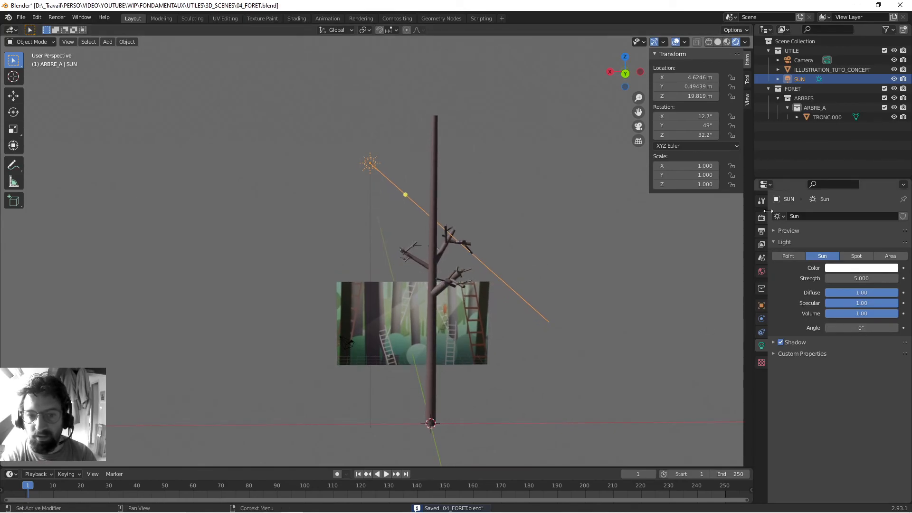
scroll(505, 215, "up", 2)
middle_click_drag(557, 206, 535, 205, "shift")
key("ctrl+s")
scroll(544, 259, "down", 2)
middle_click_drag(543, 259, 495, 202)
left_click(467, 270)
key("ctrl+s")
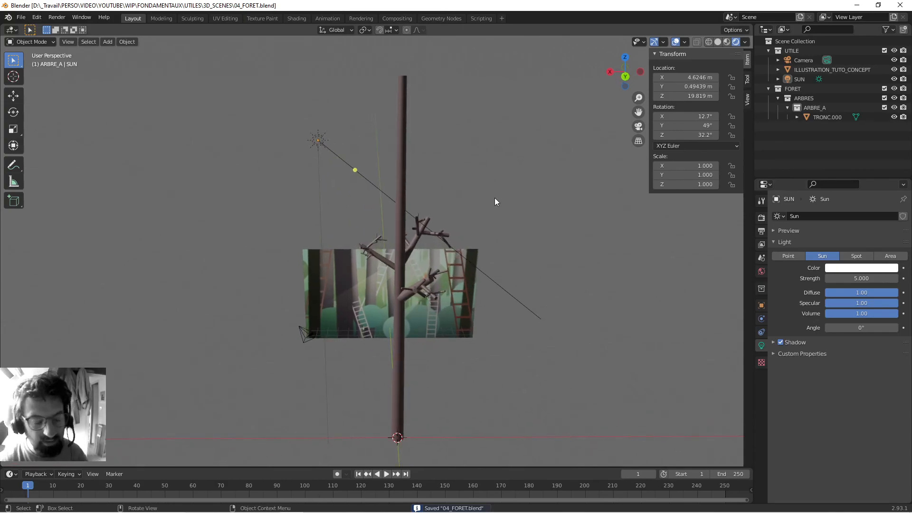
middle_click_drag(413, 229, 372, 214)
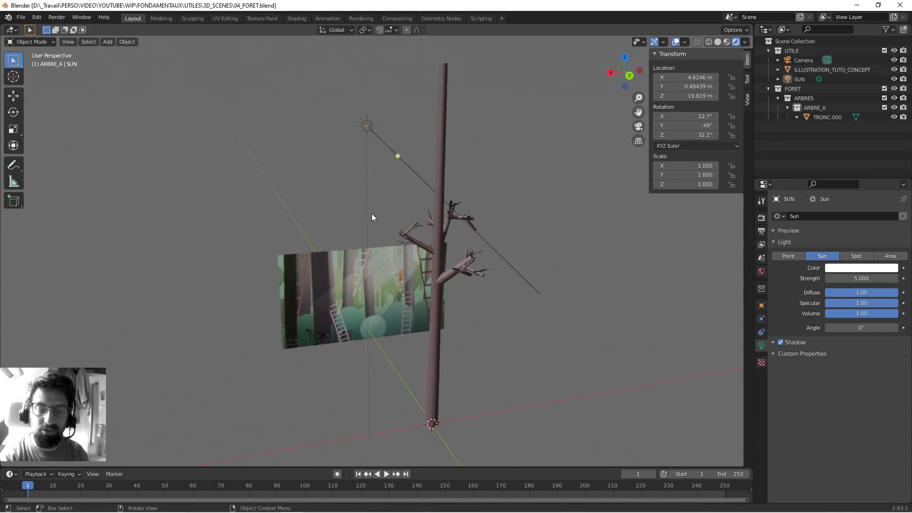